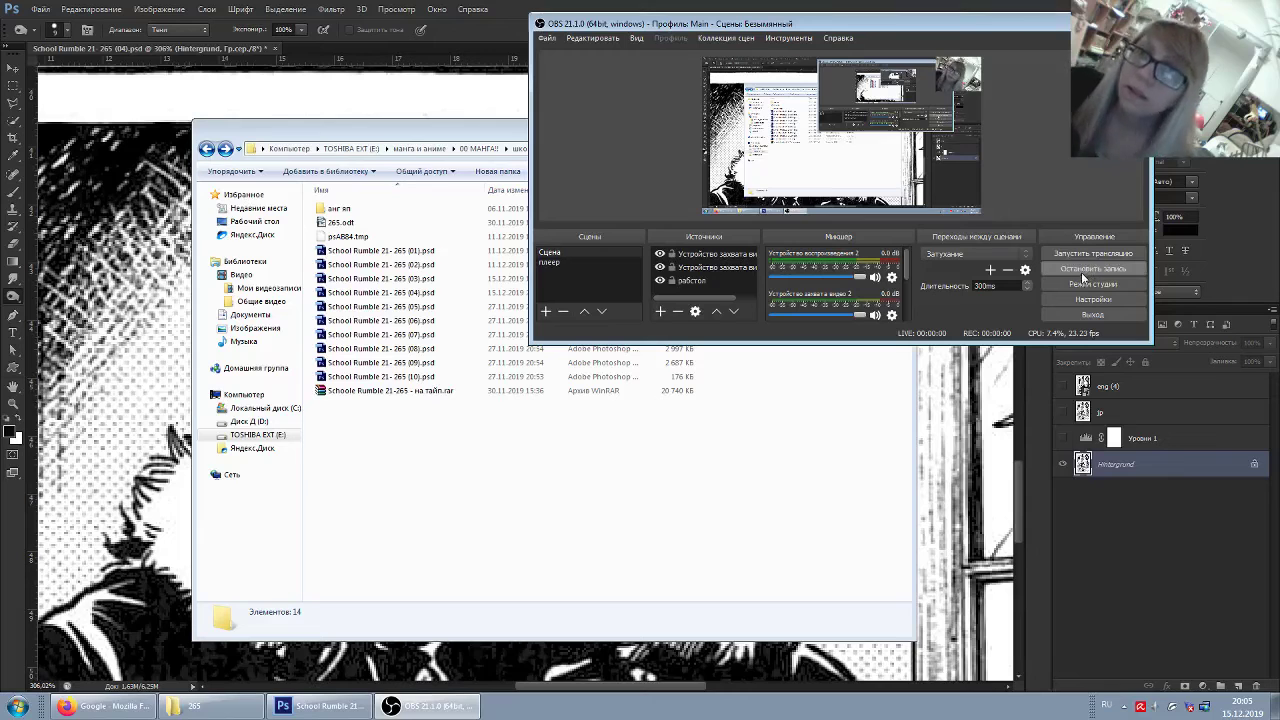
Burn the hair's greyish left and top edges to solid black
left_click(1036, 484)
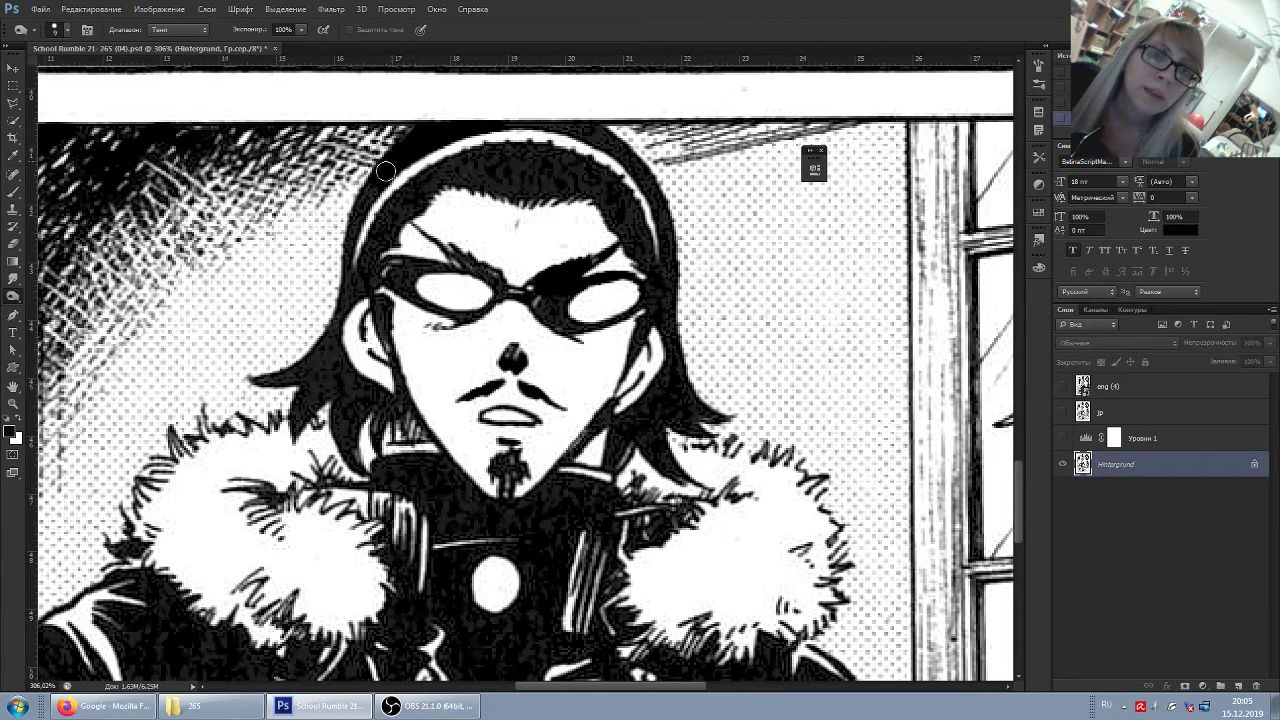
mouse_move(385, 171)
left_mouse_down()
mouse_move(345, 295)
mouse_move(407, 198)
mouse_move(455, 165)
mouse_move(558, 158)
mouse_move(623, 211)
mouse_move(477, 171)
mouse_move(527, 173)
left_mouse_up()
mouse_move(502, 122)
left_mouse_down()
mouse_move(612, 146)
mouse_move(660, 212)
mouse_move(665, 275)
mouse_move(609, 209)
mouse_move(631, 214)
mouse_move(645, 247)
left_mouse_up()
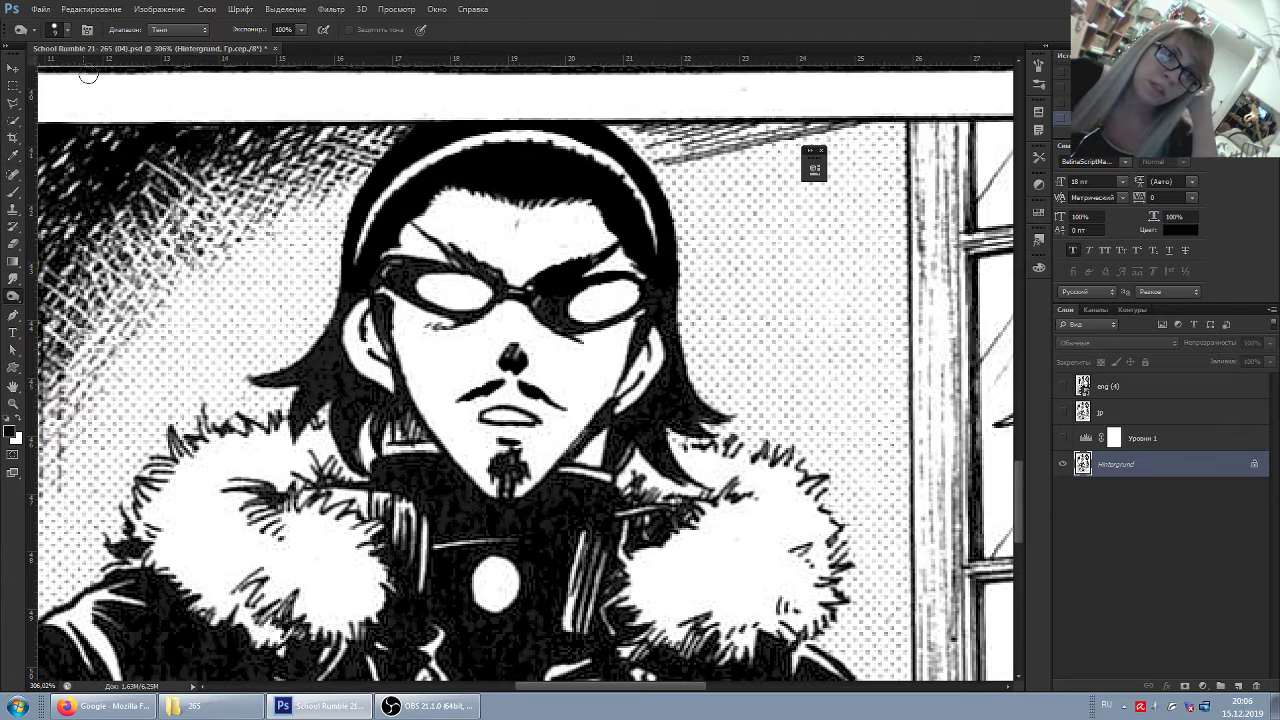
Check the chapter 265 and volume 21 folders in Explorer, then return to Photoshop
left_click(205, 706)
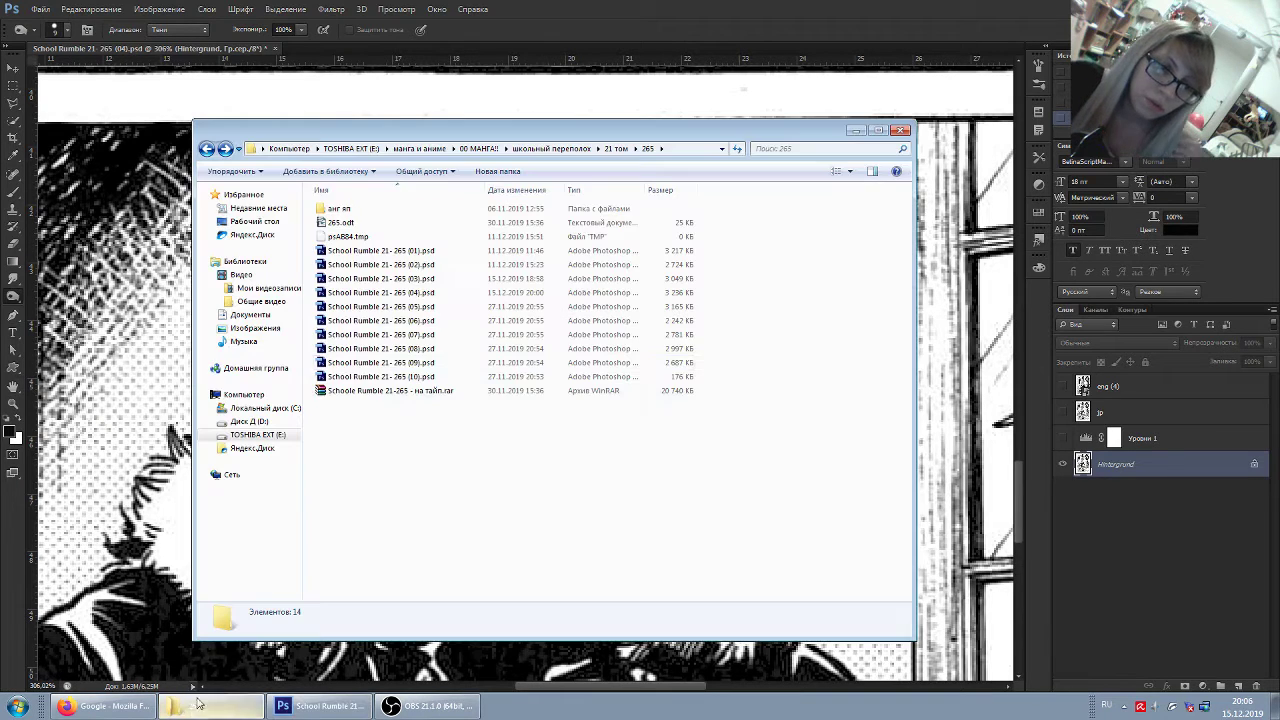
left_click(615, 148)
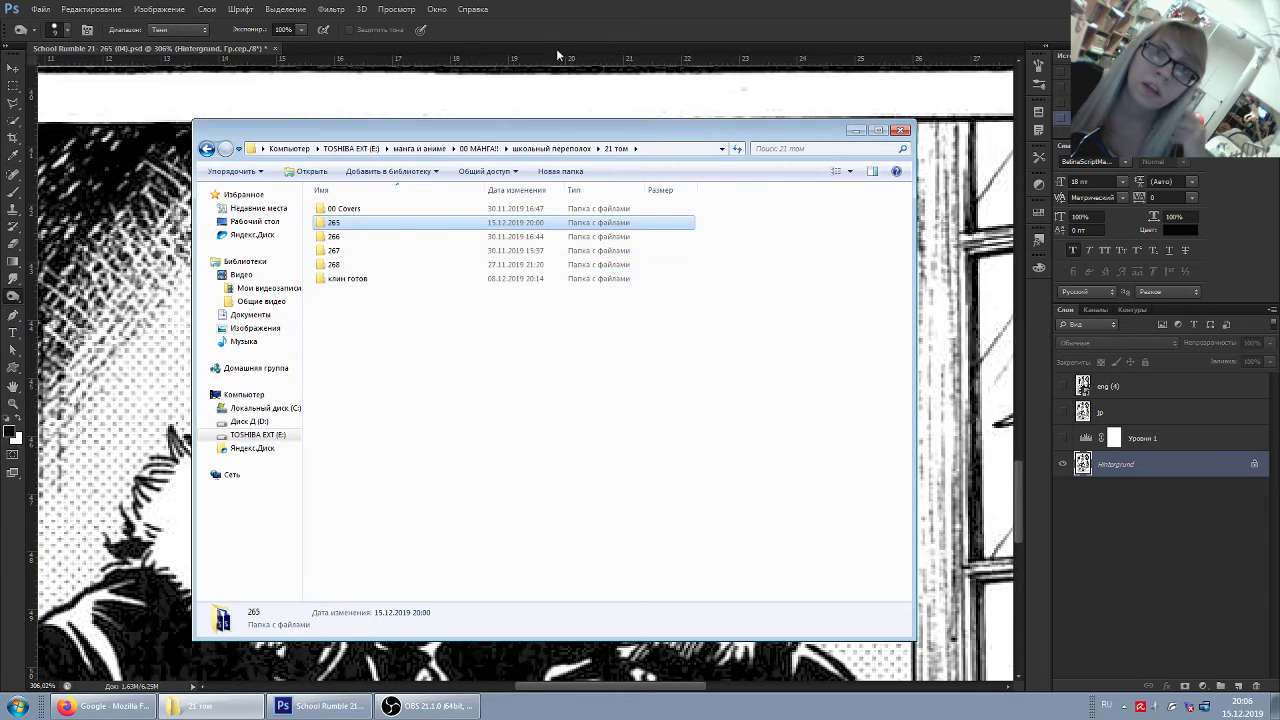
left_click(533, 95)
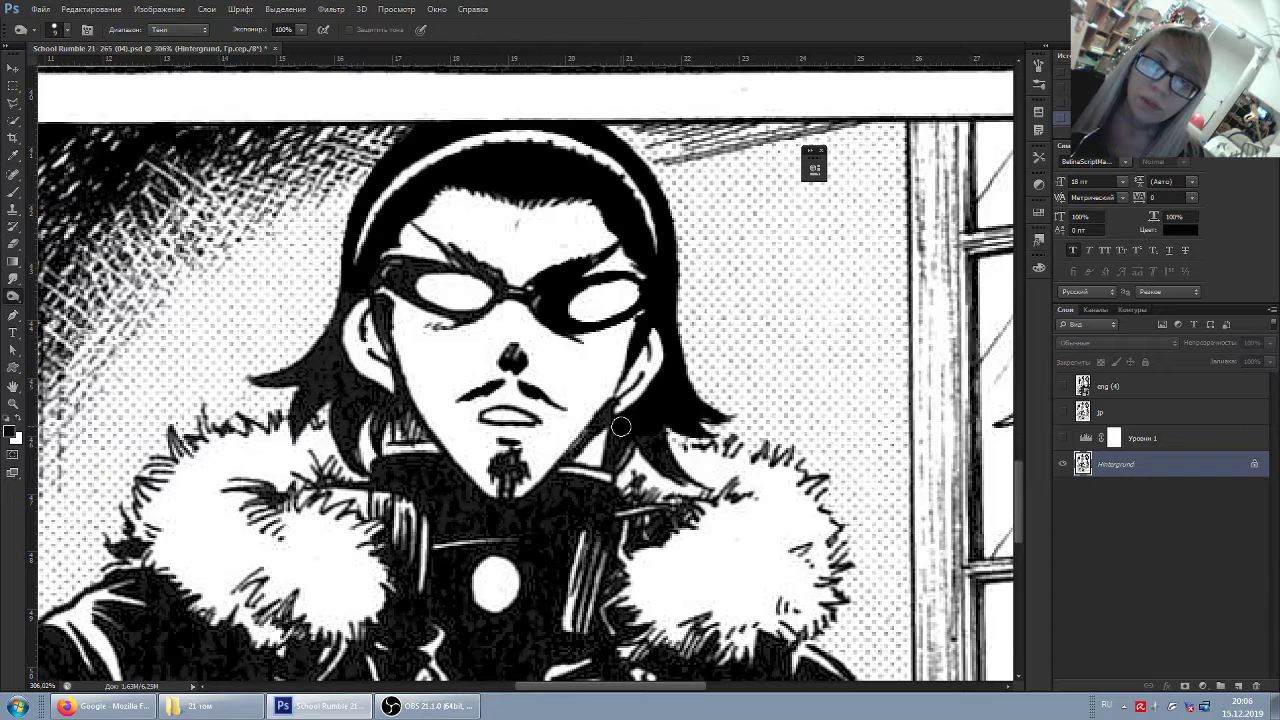
Burn the hair beside the chin, the chin edge and the coat collar edge to black
left_click_drag(621, 427, 606, 413)
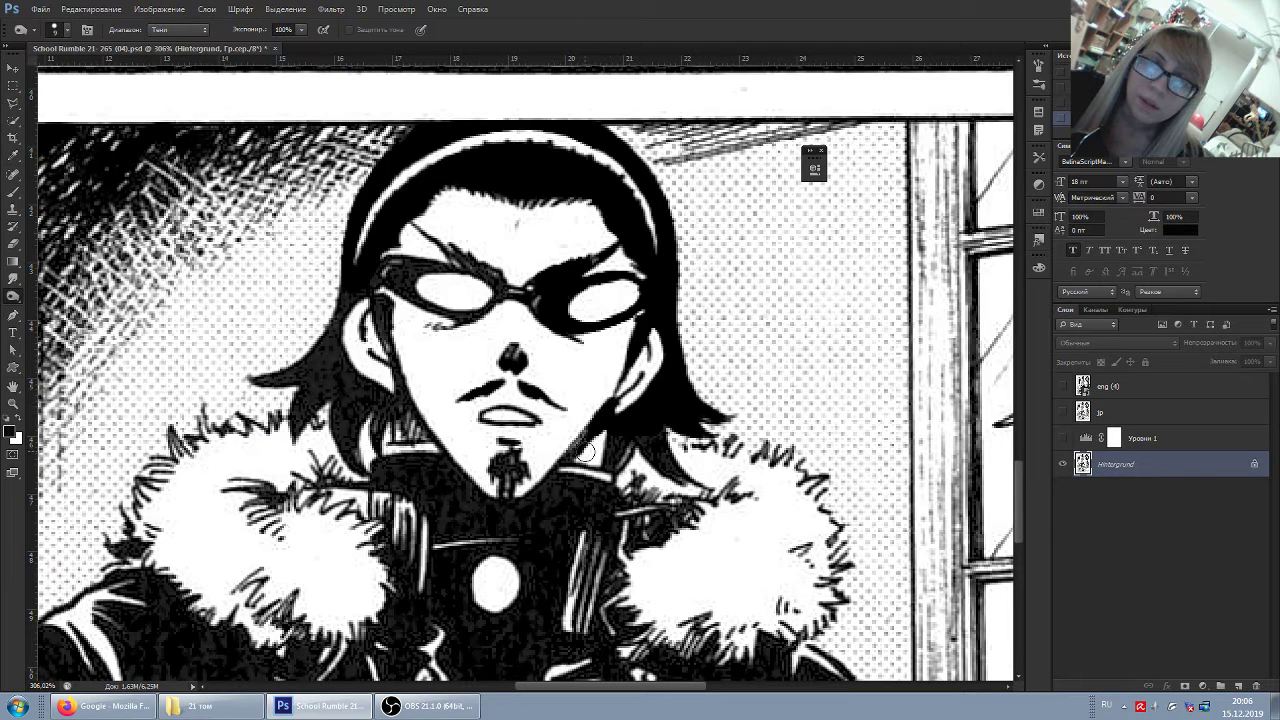
mouse_move(586, 452)
left_mouse_down()
mouse_move(502, 466)
mouse_move(602, 493)
mouse_move(621, 432)
left_mouse_up()
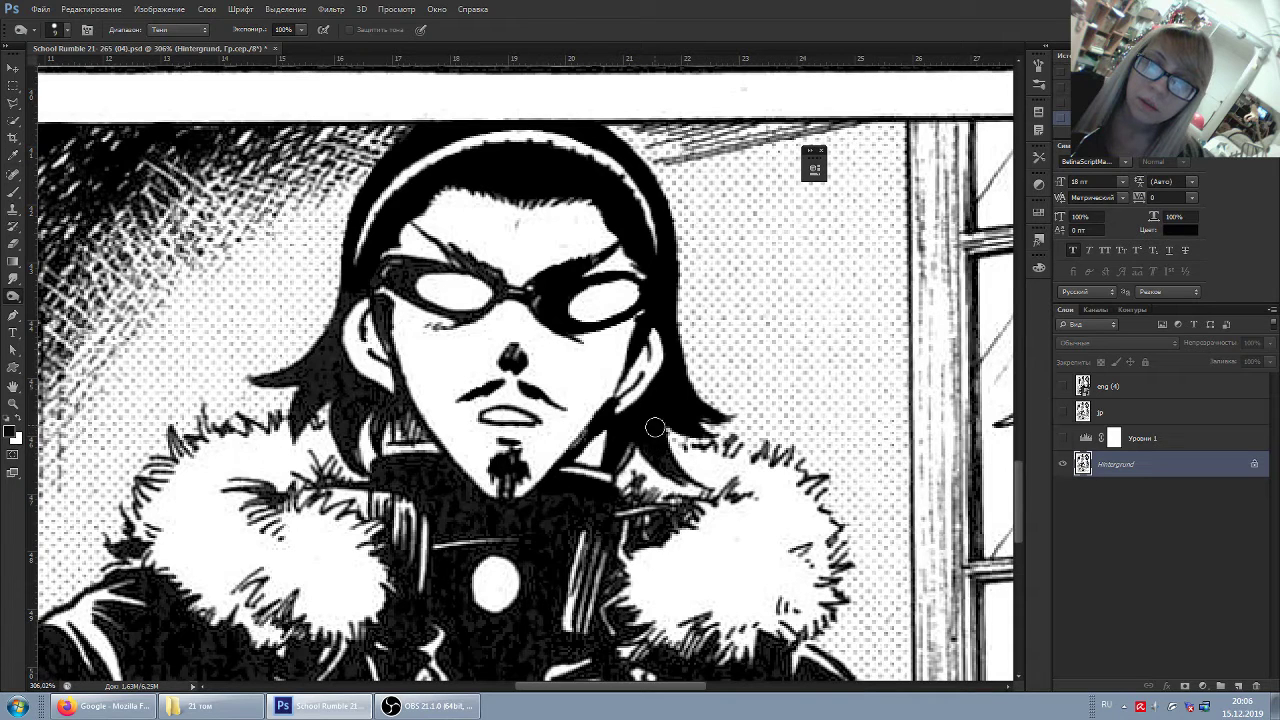
left_click_drag(656, 454, 667, 461)
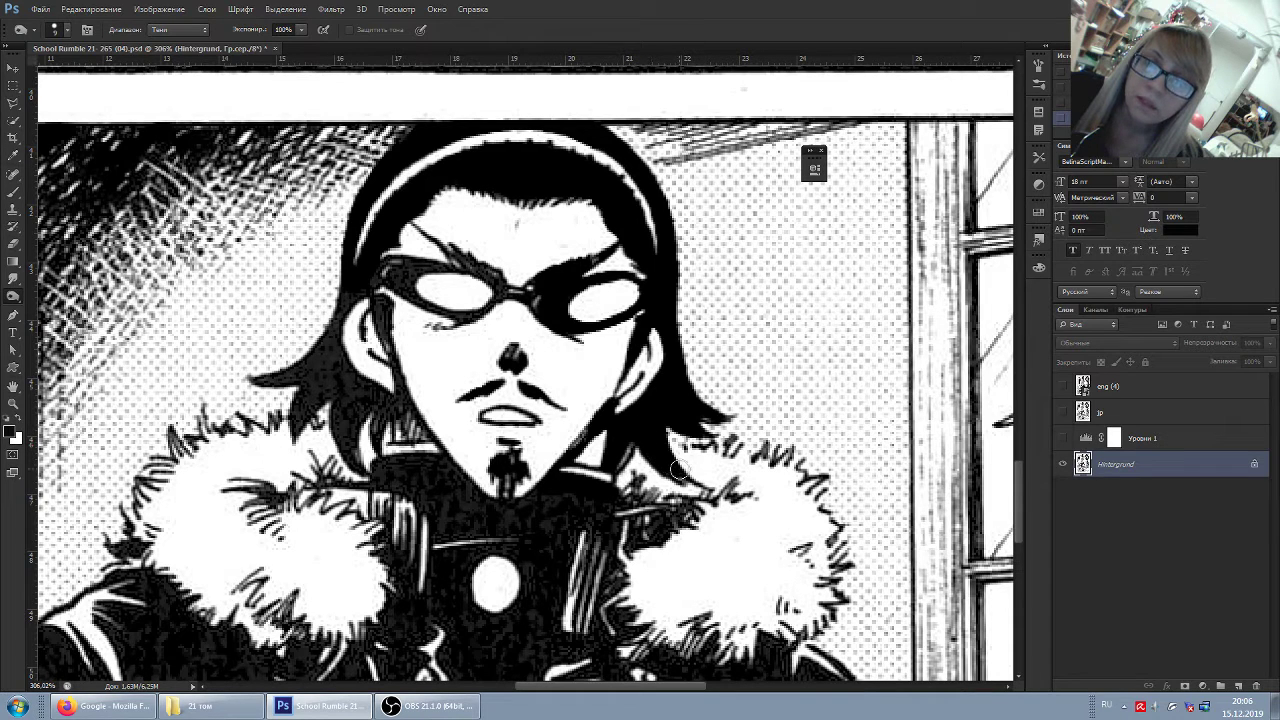
Burn the hair's left edge and the fur collar strokes, then switch to Firefox
scroll(628, 432, "down", 1)
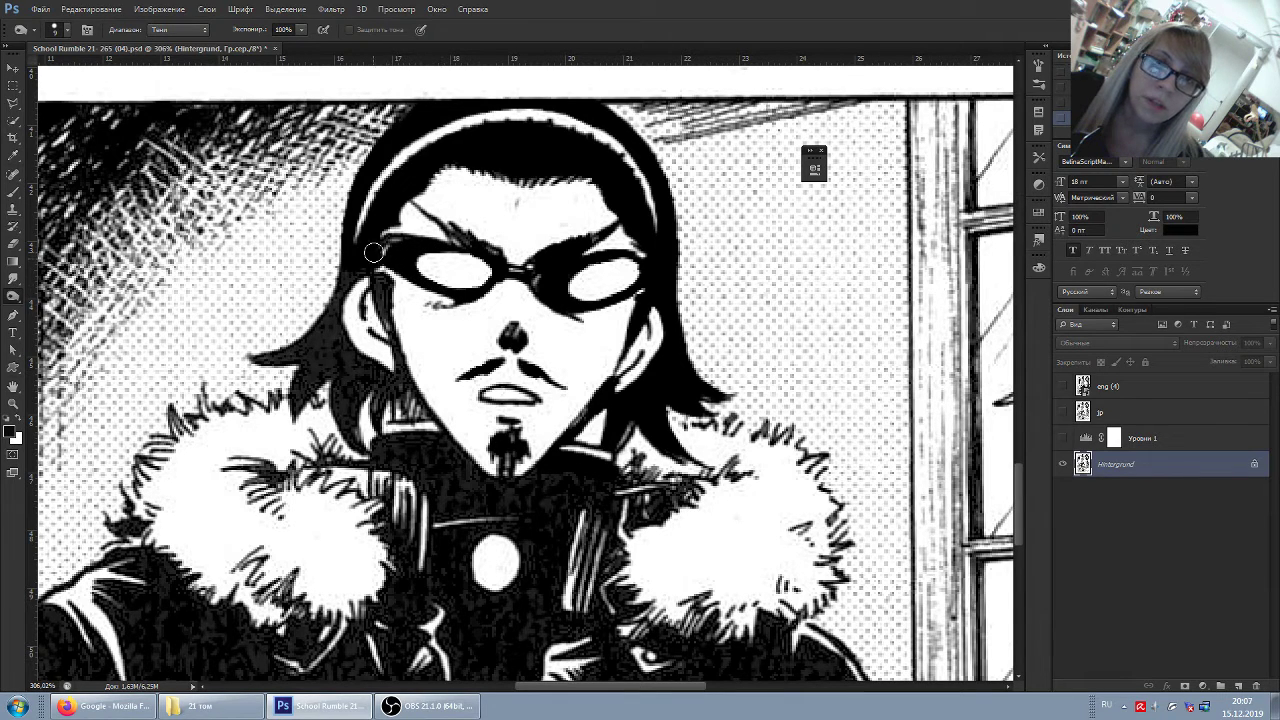
mouse_move(362, 268)
left_mouse_down()
mouse_move(296, 357)
mouse_move(302, 386)
mouse_move(352, 361)
mouse_move(387, 292)
mouse_move(408, 364)
mouse_move(381, 419)
mouse_move(365, 370)
mouse_move(326, 370)
mouse_move(352, 444)
left_mouse_up()
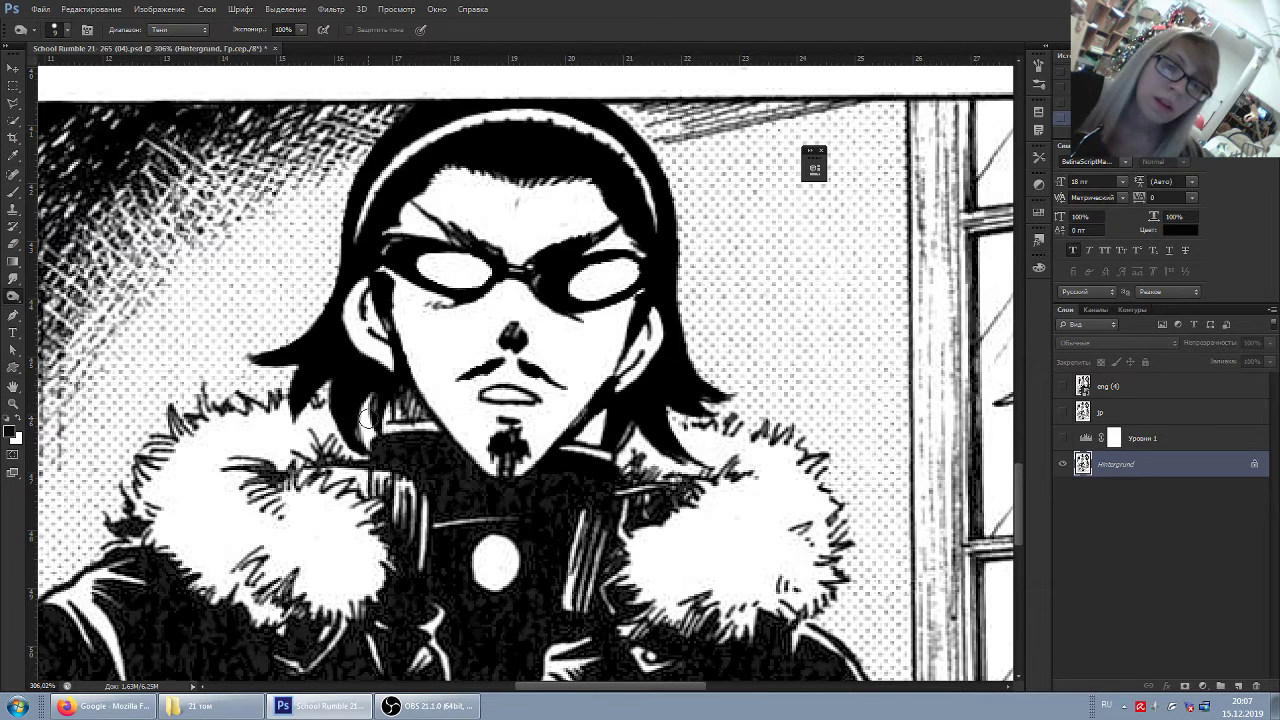
mouse_move(262, 473)
left_mouse_down()
mouse_move(402, 444)
mouse_move(480, 478)
mouse_move(400, 457)
mouse_move(448, 502)
mouse_move(437, 509)
mouse_move(525, 505)
mouse_move(448, 482)
left_mouse_up()
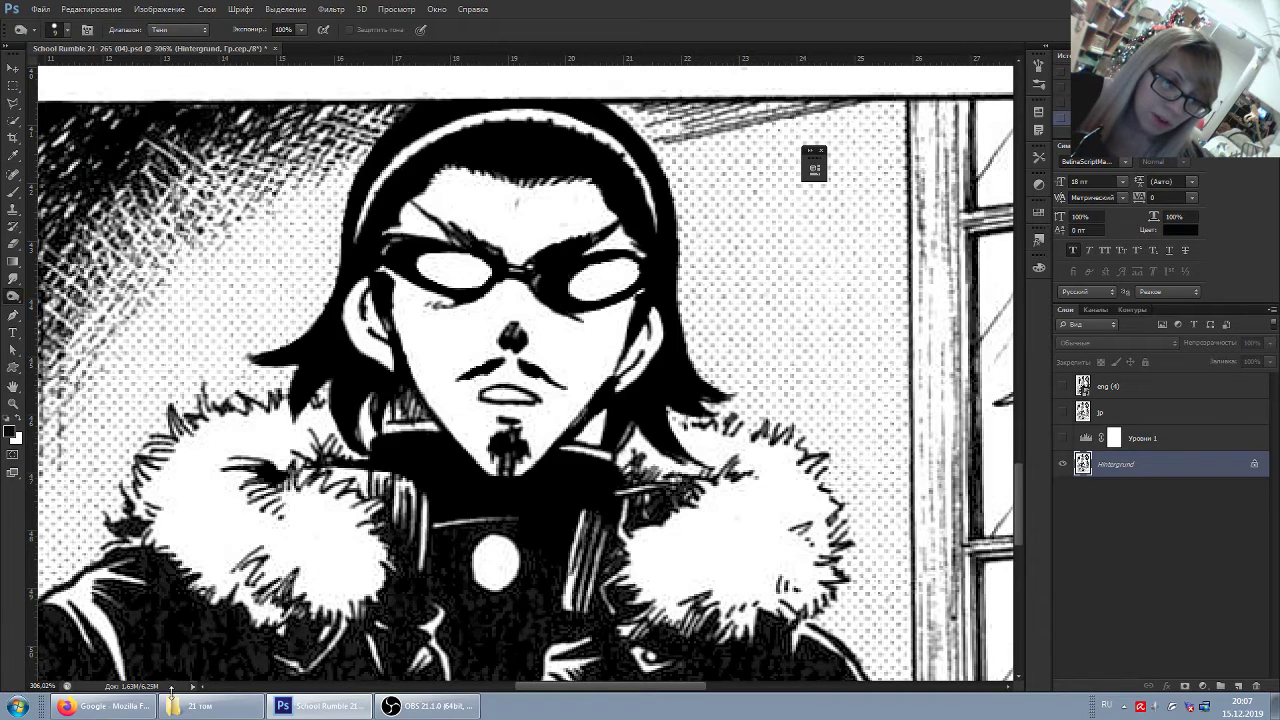
left_click(105, 706)
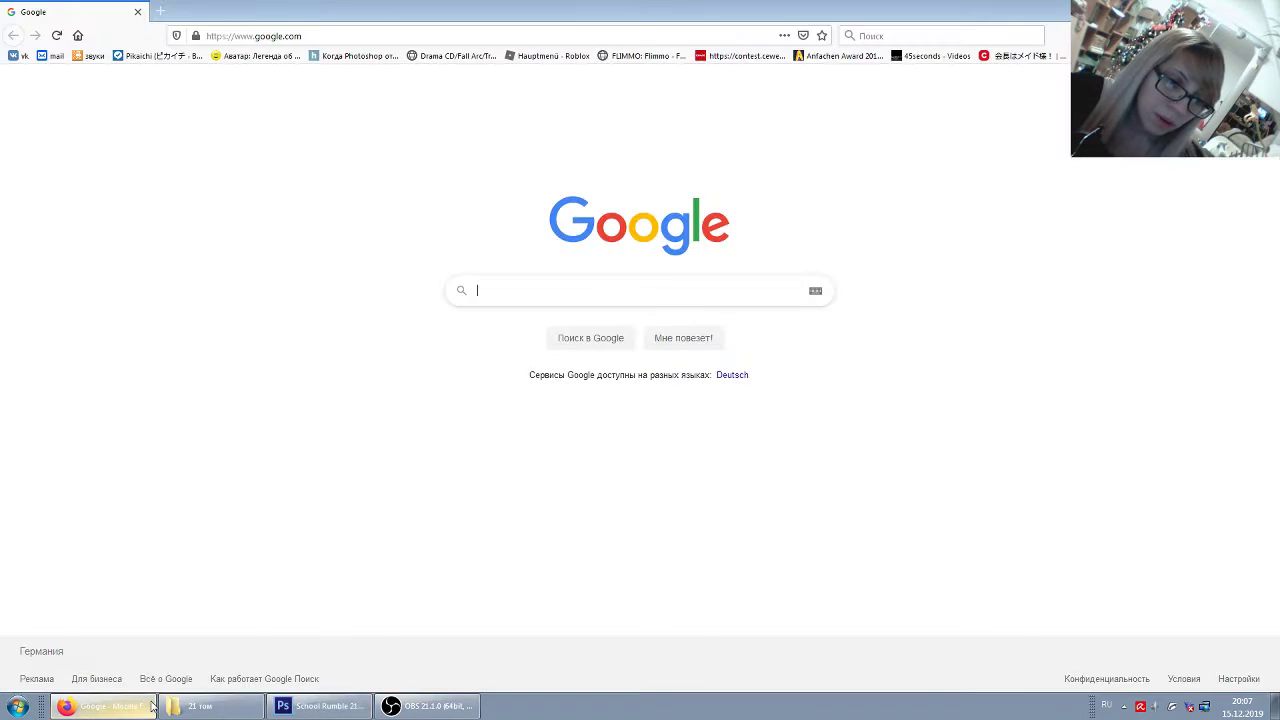
On cewe-print.de, open the 'I made it!' design from the profile's Designs verwalten list
left_click(746, 55)
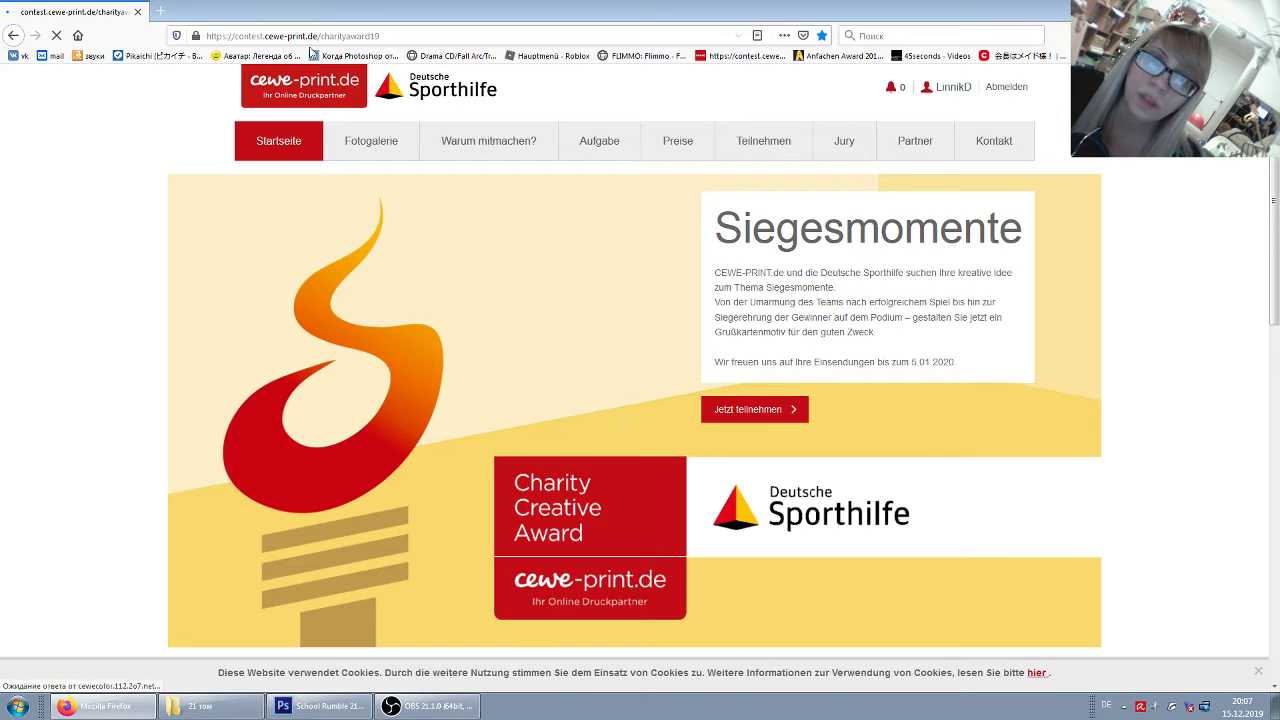
left_click(945, 92)
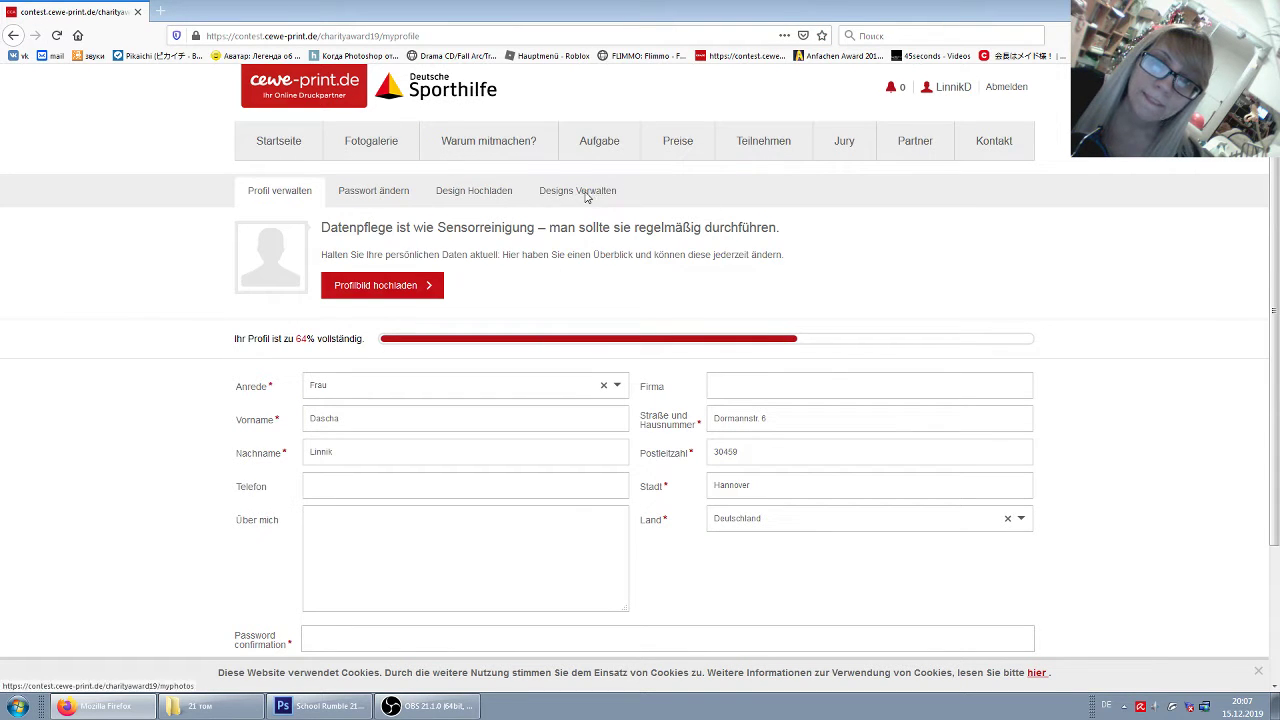
left_click(587, 198)
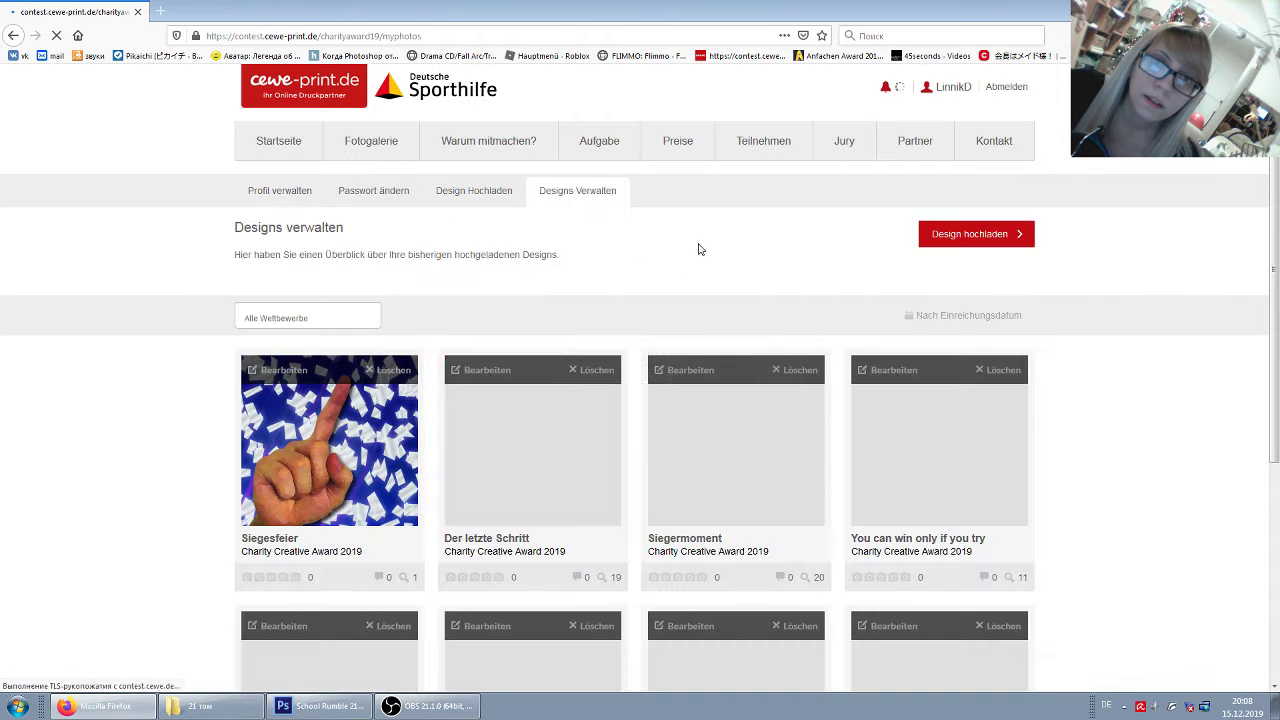
scroll(760, 478, "down", 5)
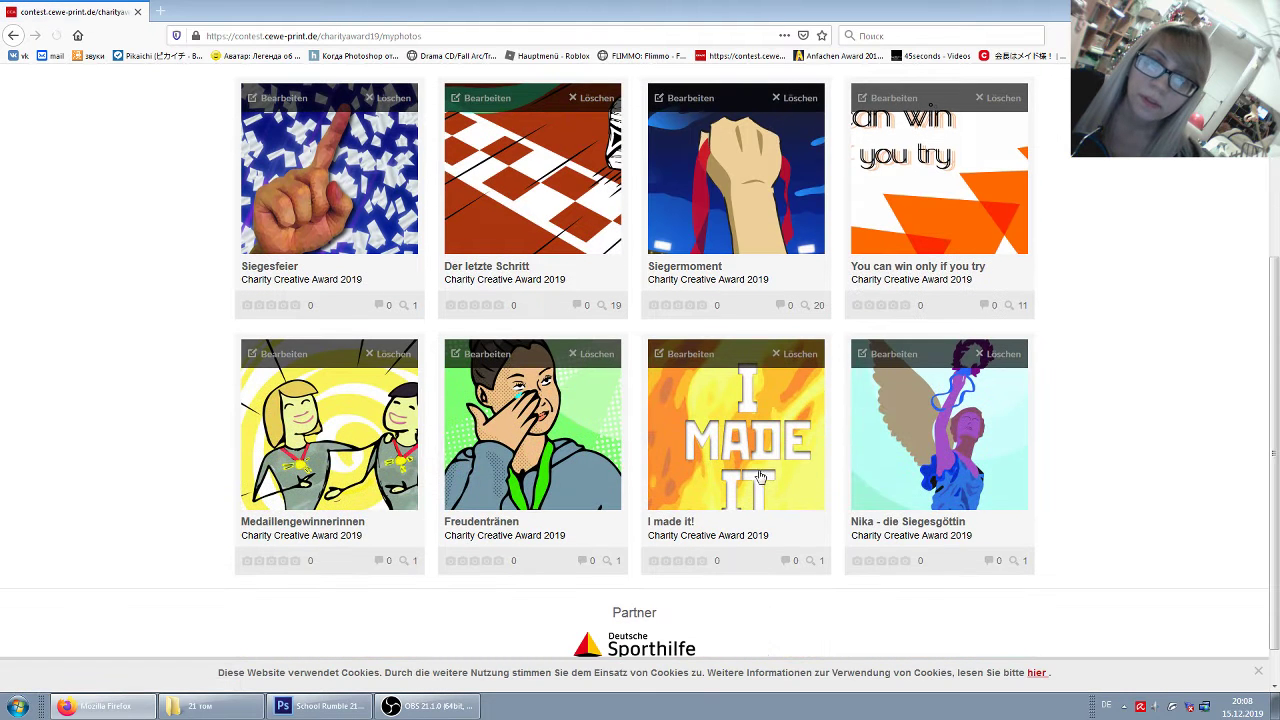
left_click(758, 398)
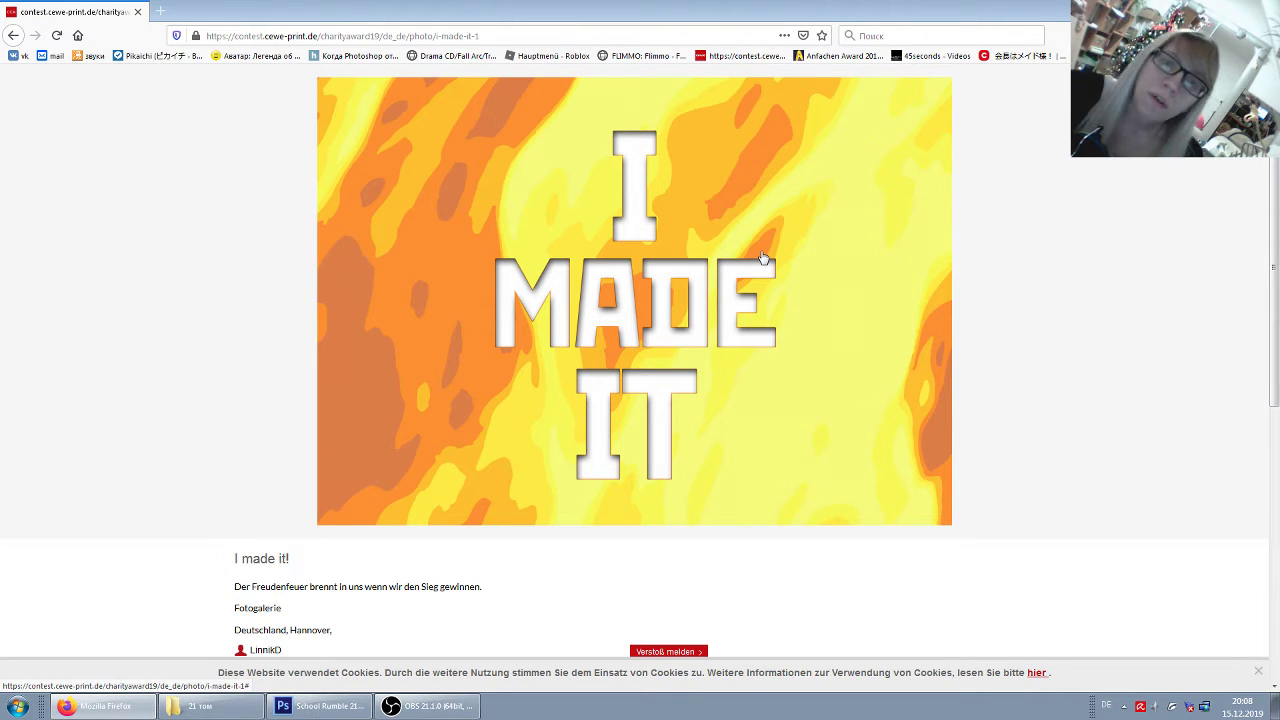
View the Nika - die Siegesgöttin design twice, ending back on the designs gallery
left_click(260, 200)
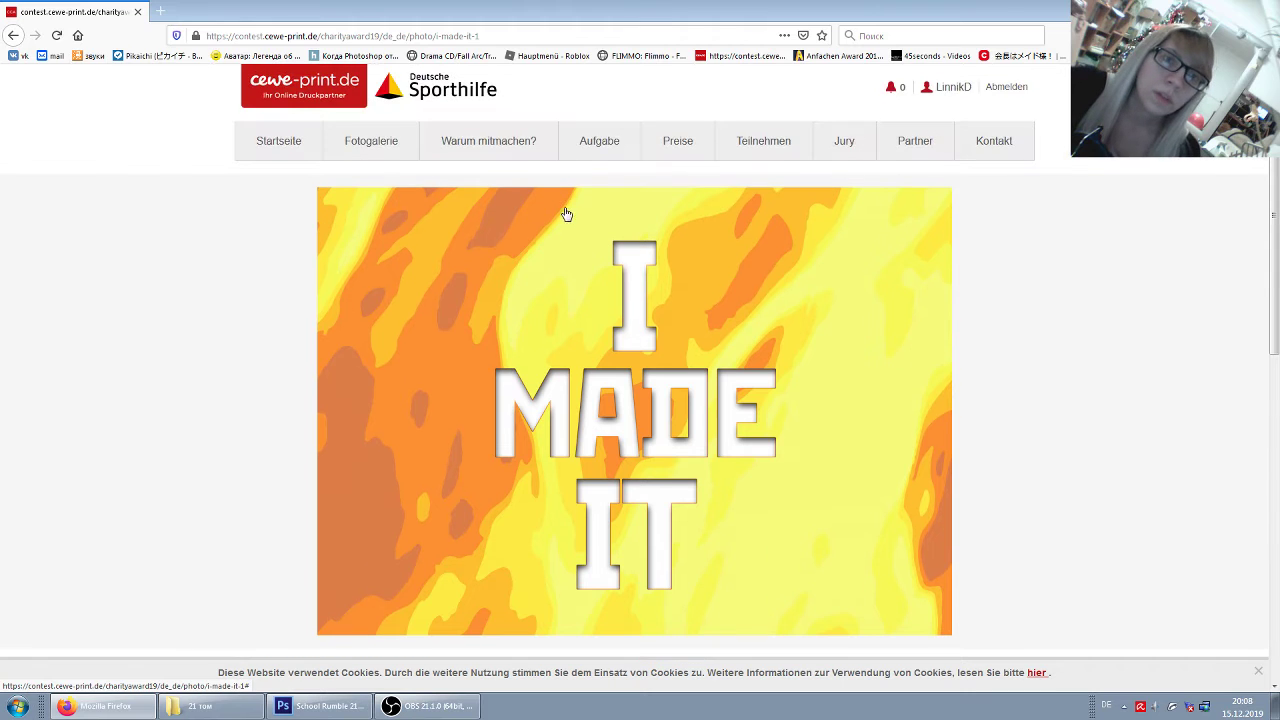
left_click(13, 35)
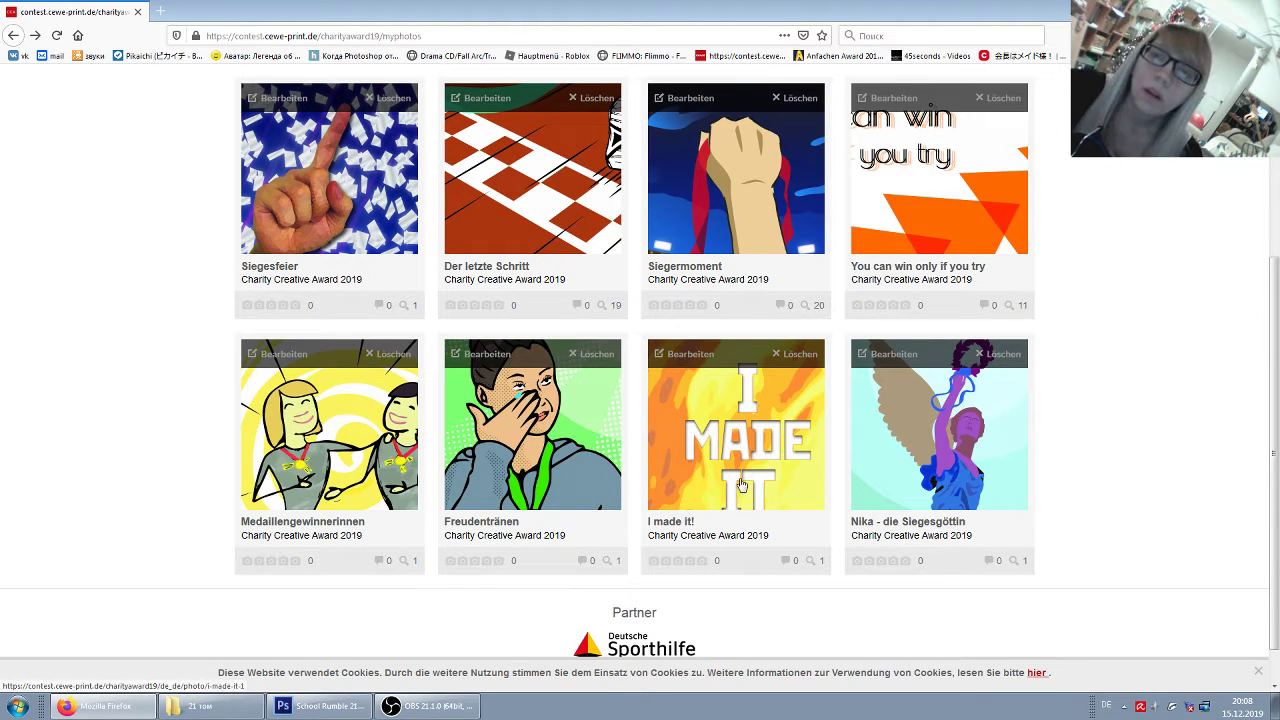
left_click(978, 416)
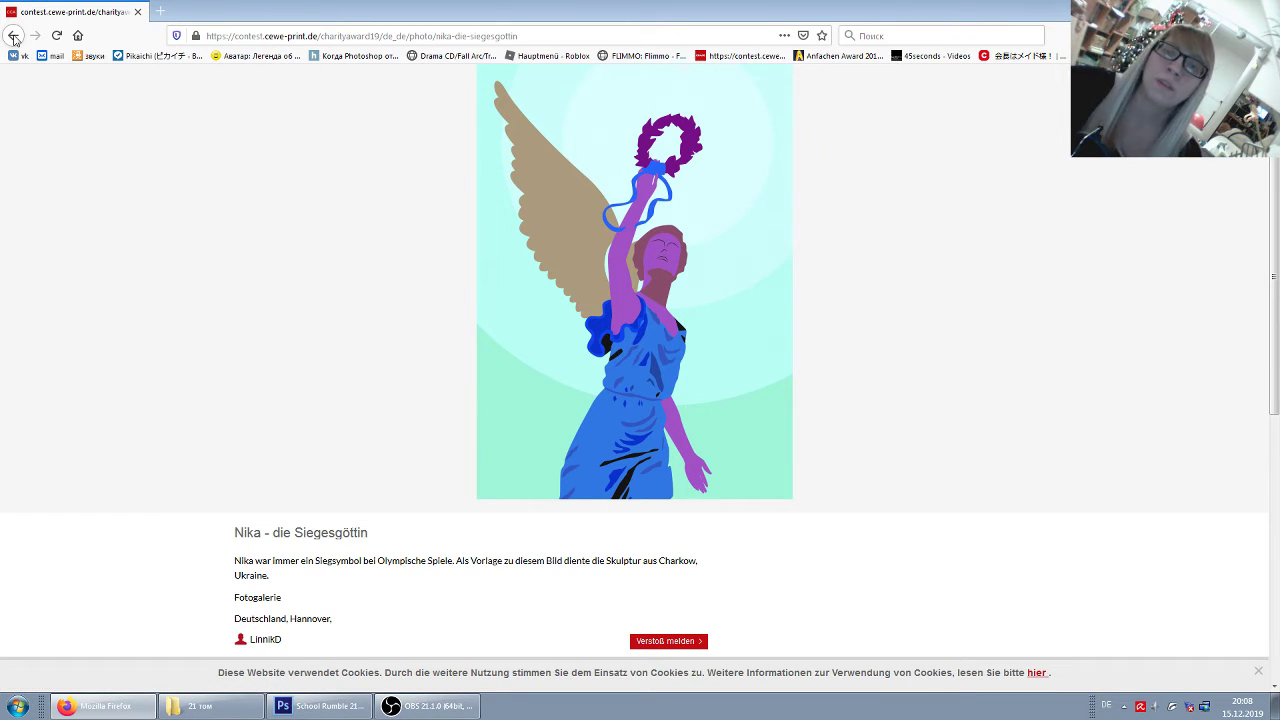
left_click(13, 36)
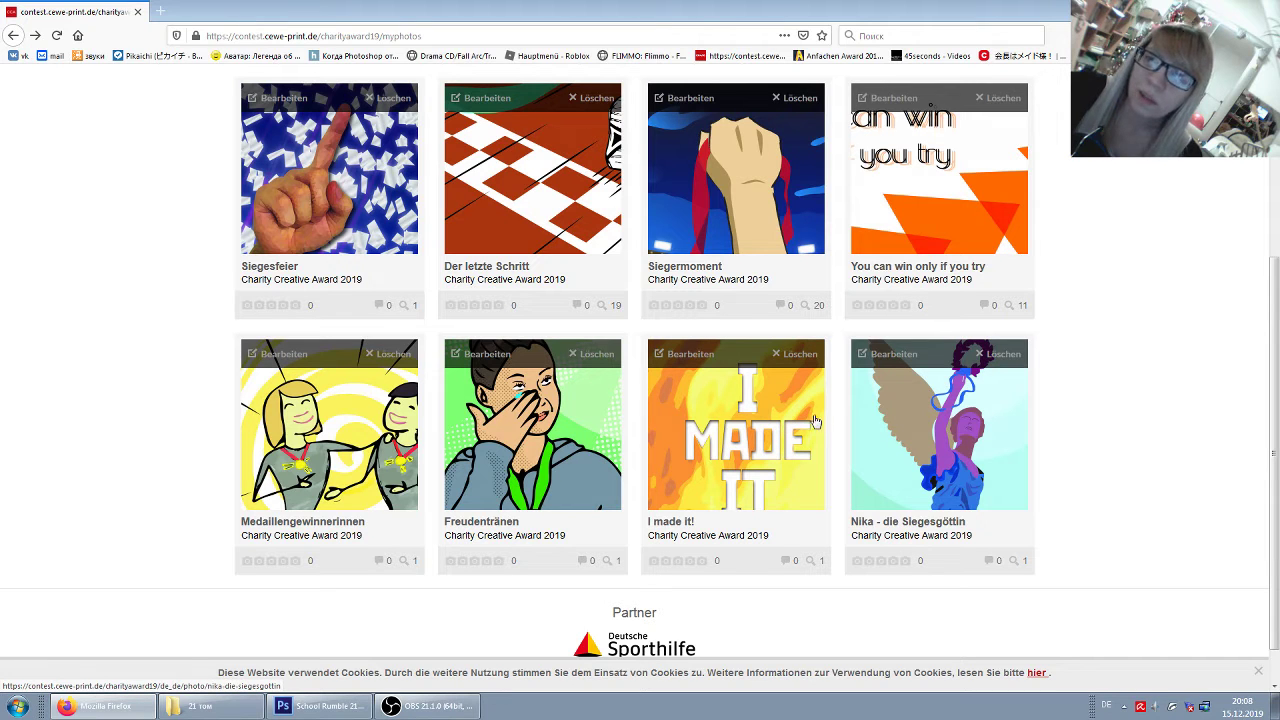
left_click(952, 413)
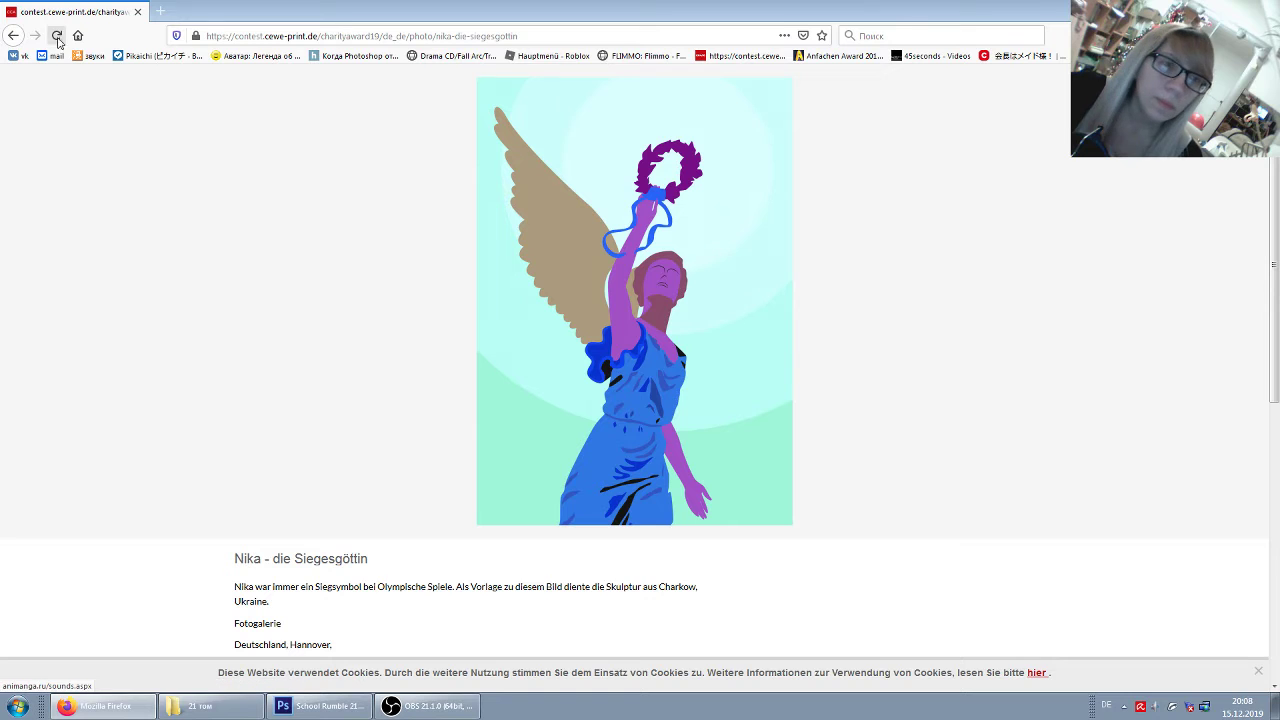
left_click(12, 36)
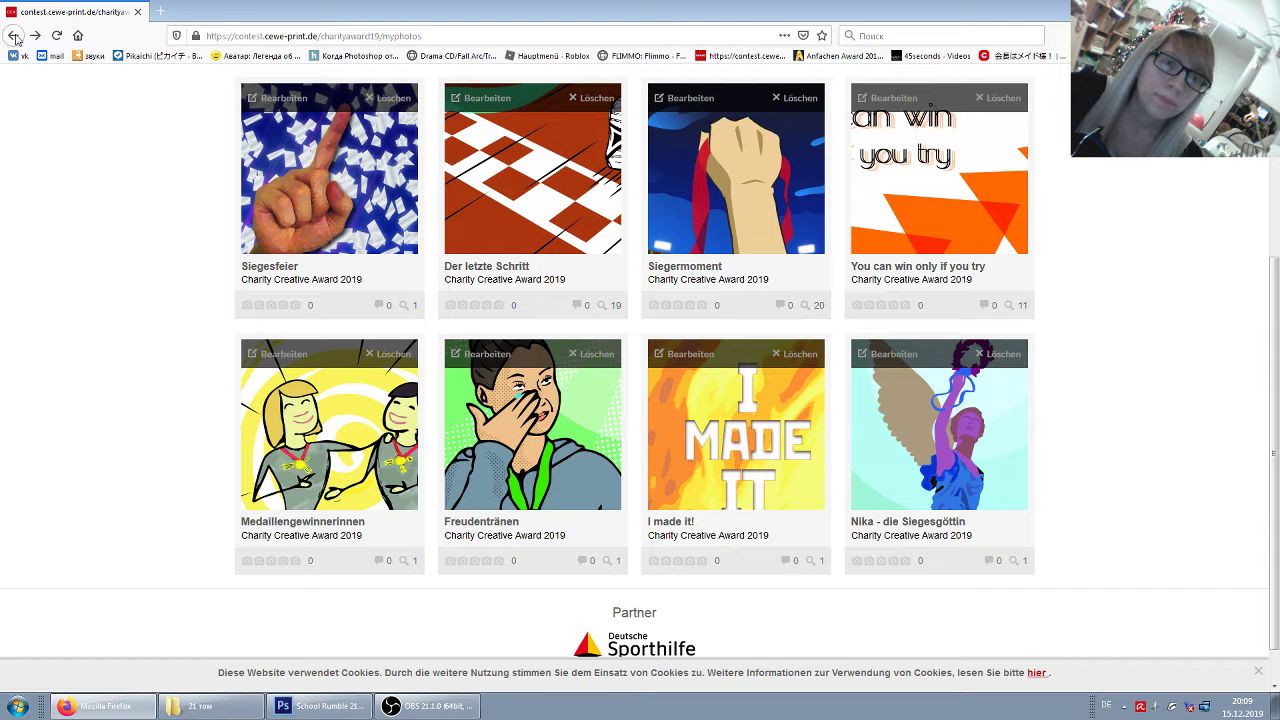
Open the Siegesfeier design page and scroll up to its header
left_click(384, 187)
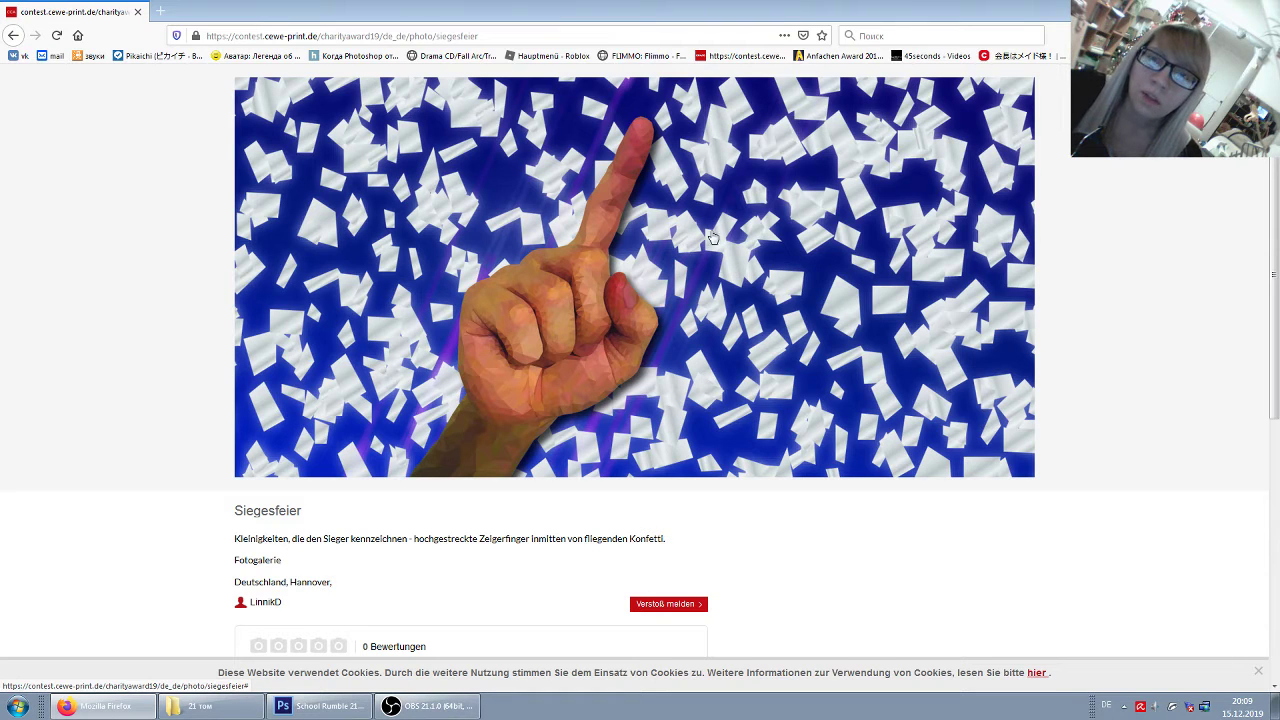
scroll(567, 270, "up", 2)
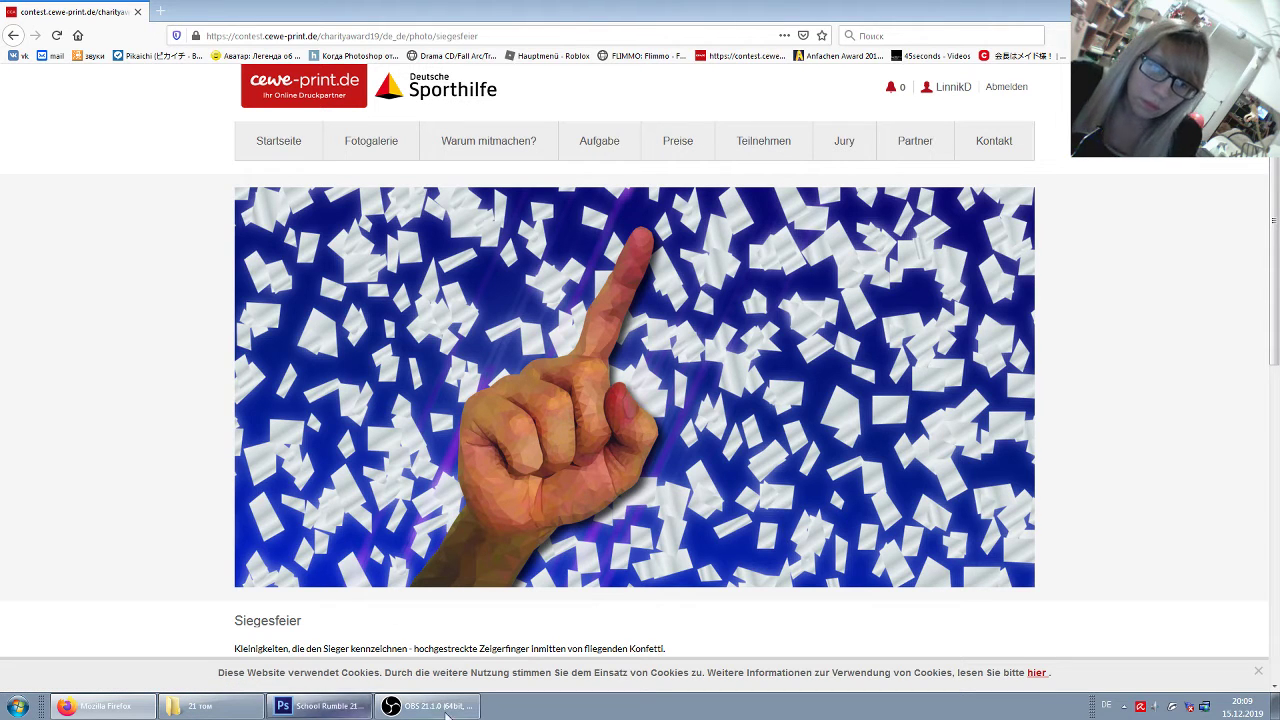
Open Finger.ai from the desktop's Ein Finger folder in Illustrator, dismissing the What's New notice
left_click(103, 706)
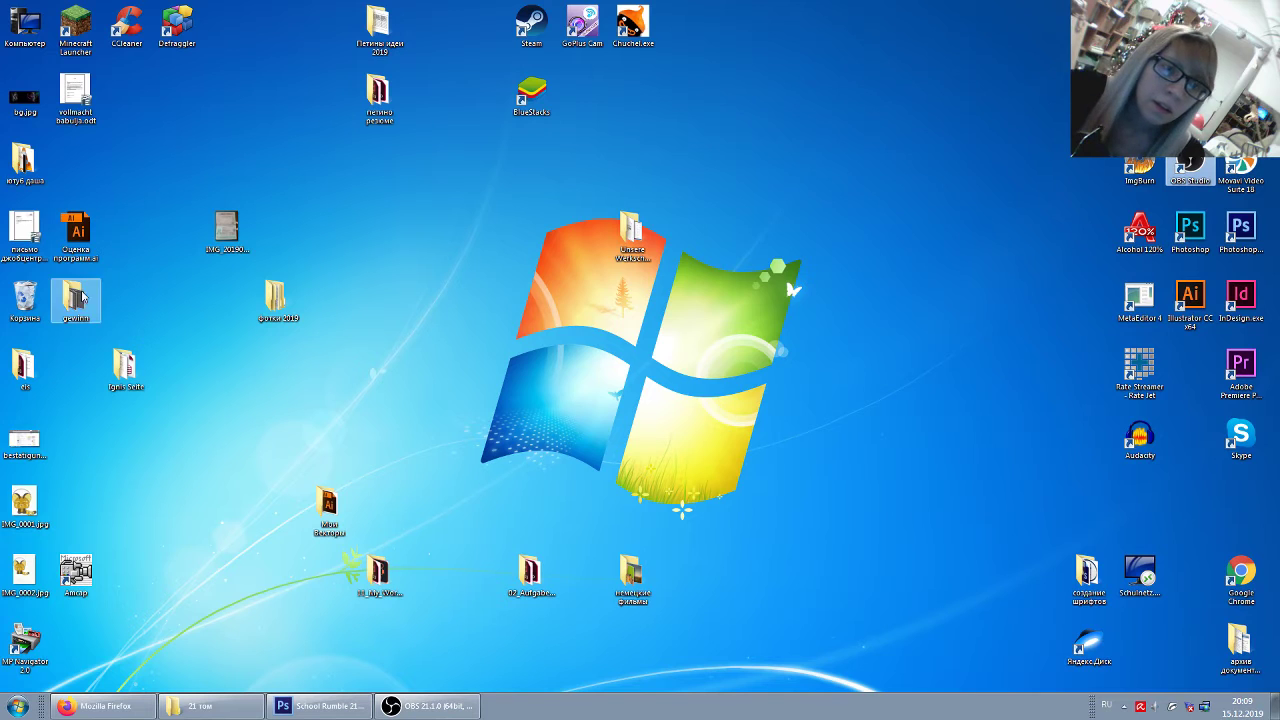
double_click(86, 300)
double_click(436, 250)
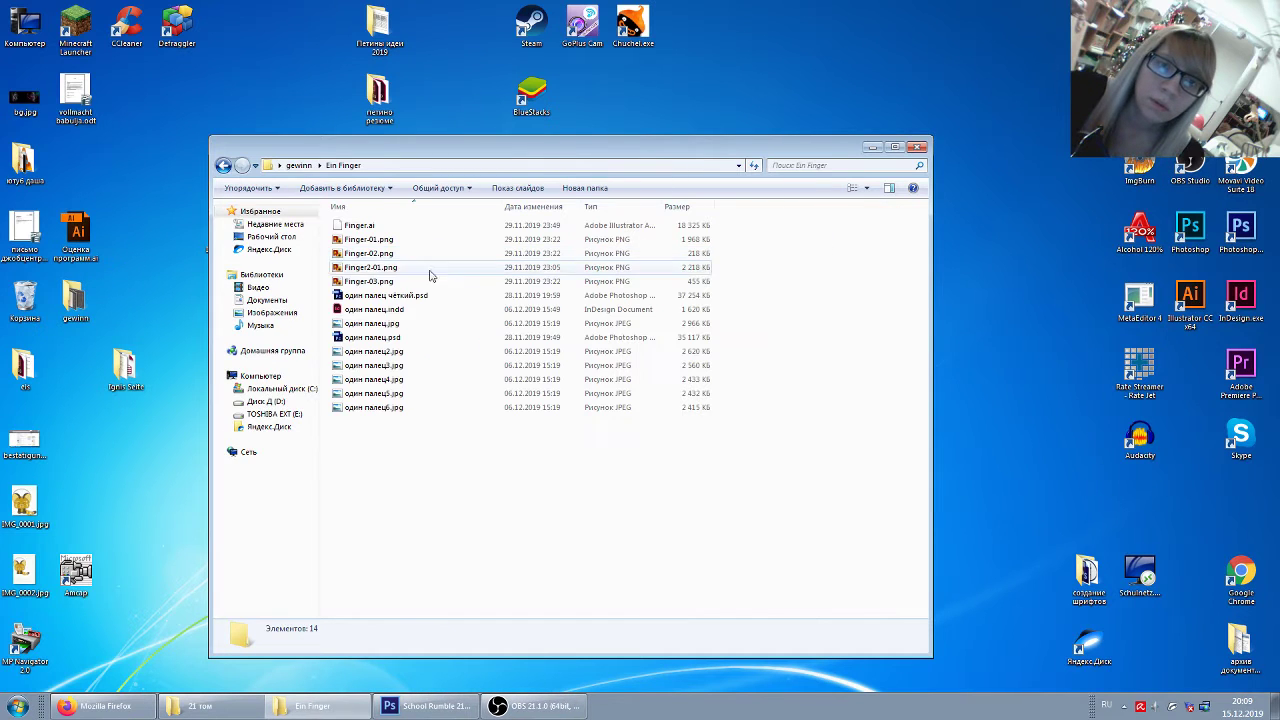
double_click(372, 226)
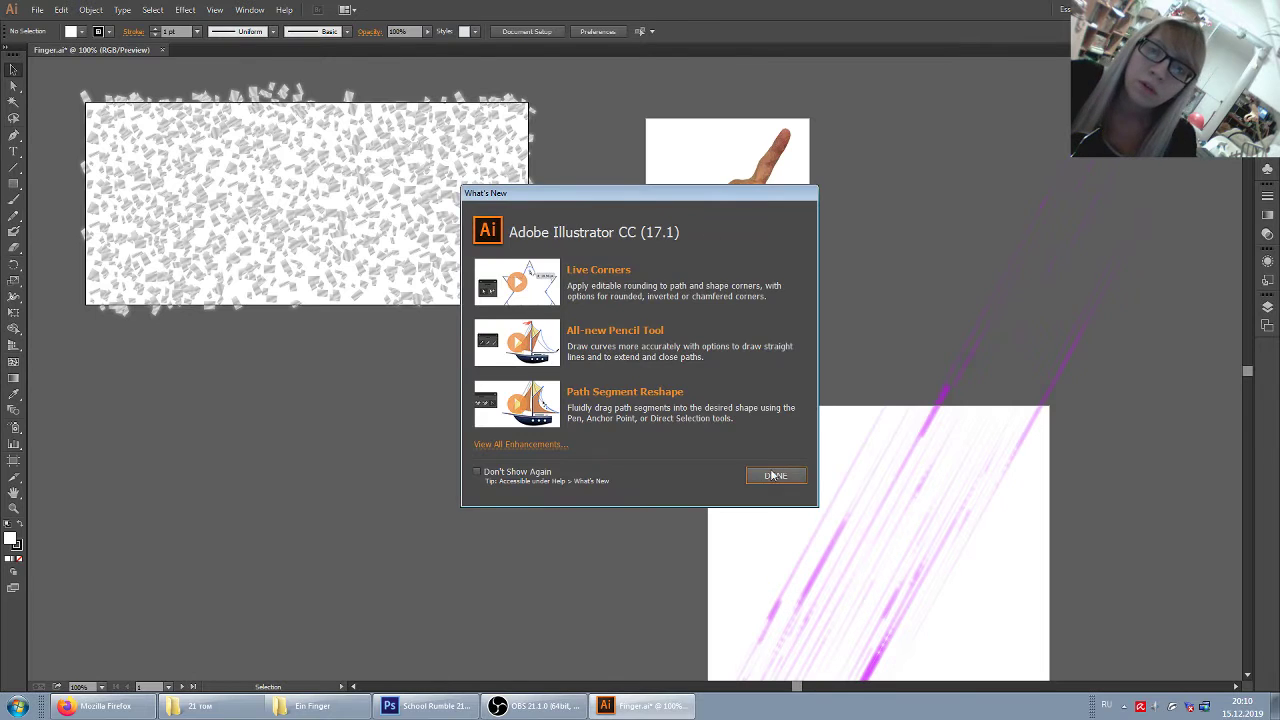
left_click(776, 476)
scroll(812, 167, "up", 1)
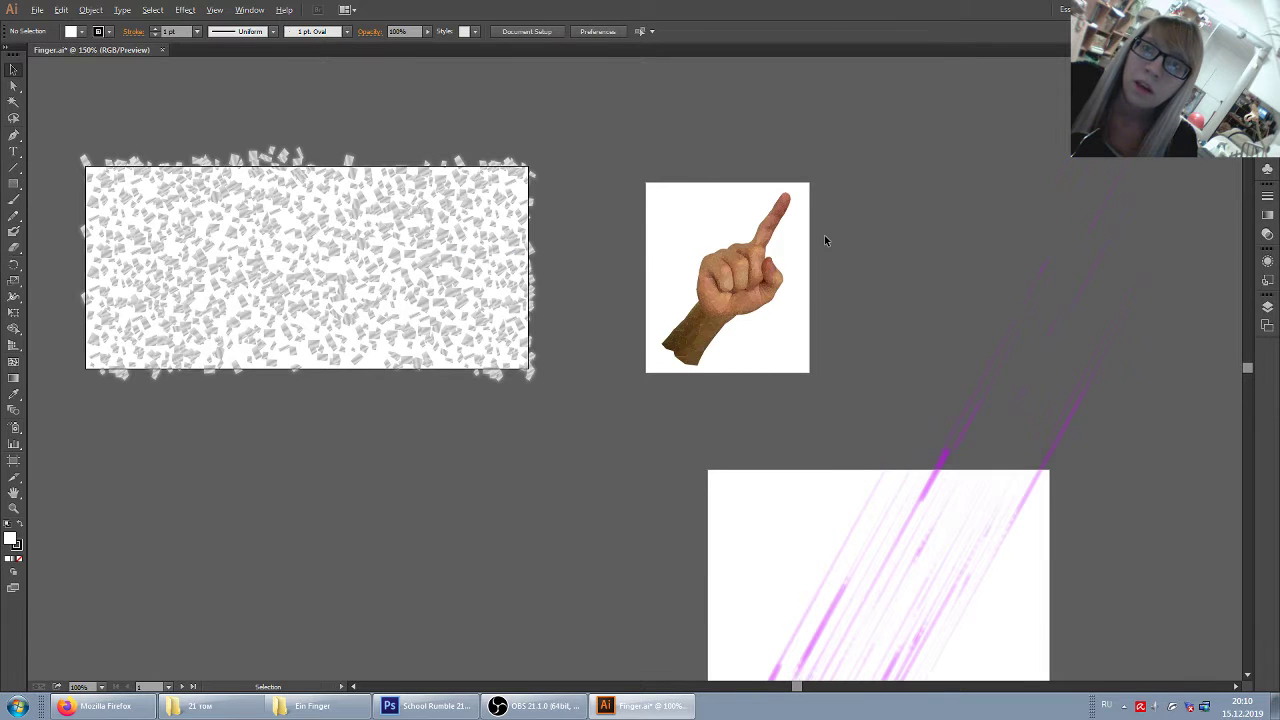
scroll(824, 235, "up", 4)
scroll(494, 223, "up", 1)
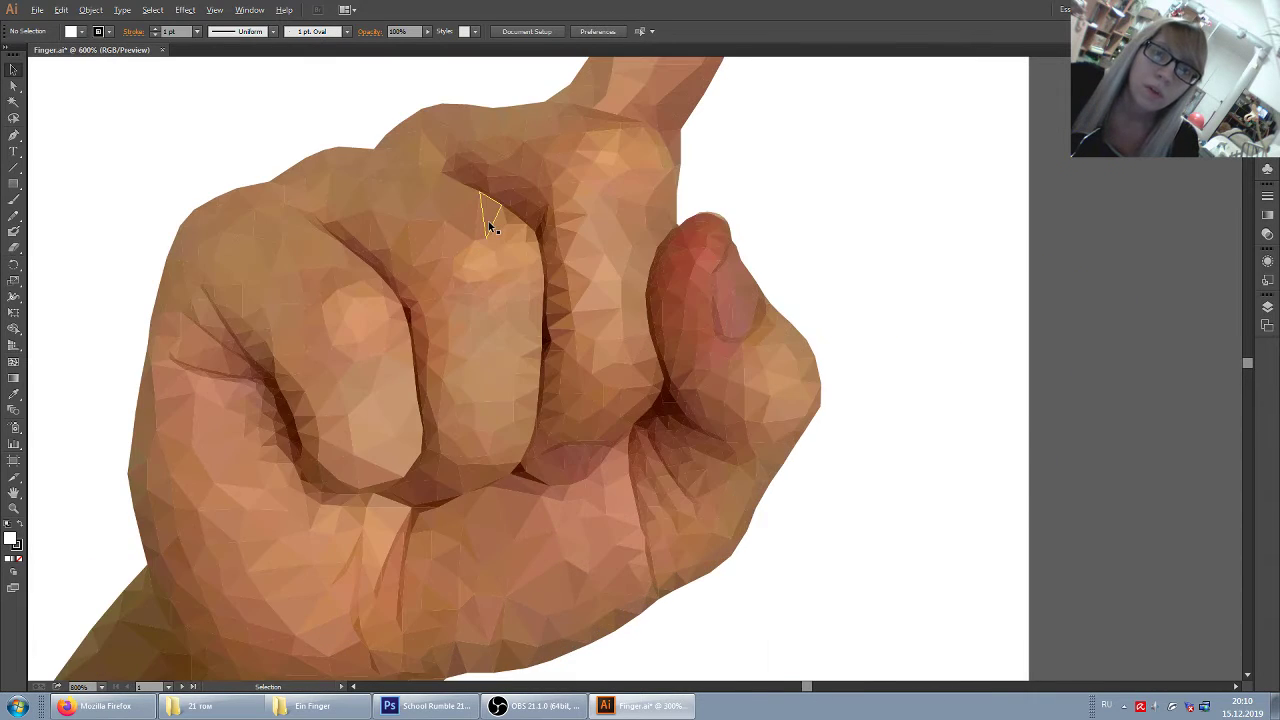
scroll(553, 170, "down", 3)
scroll(553, 170, "up", 3)
scroll(500, 251, "up", 3)
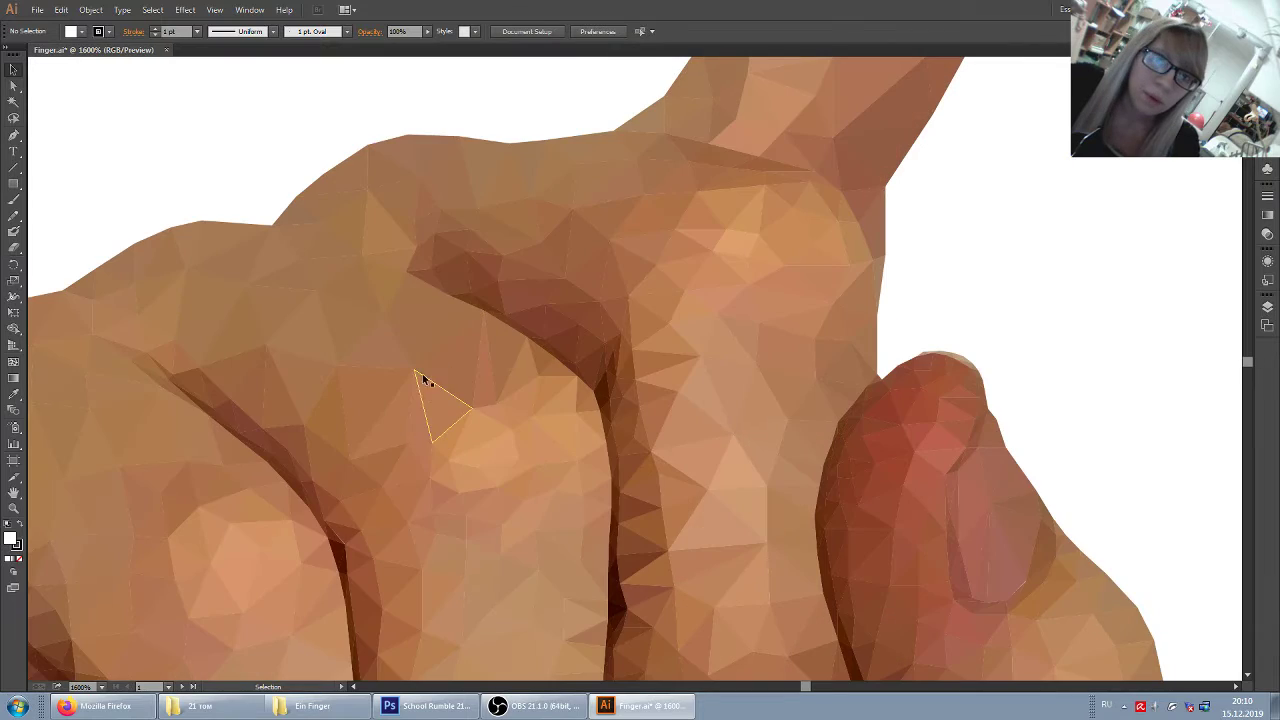
left_click(616, 360)
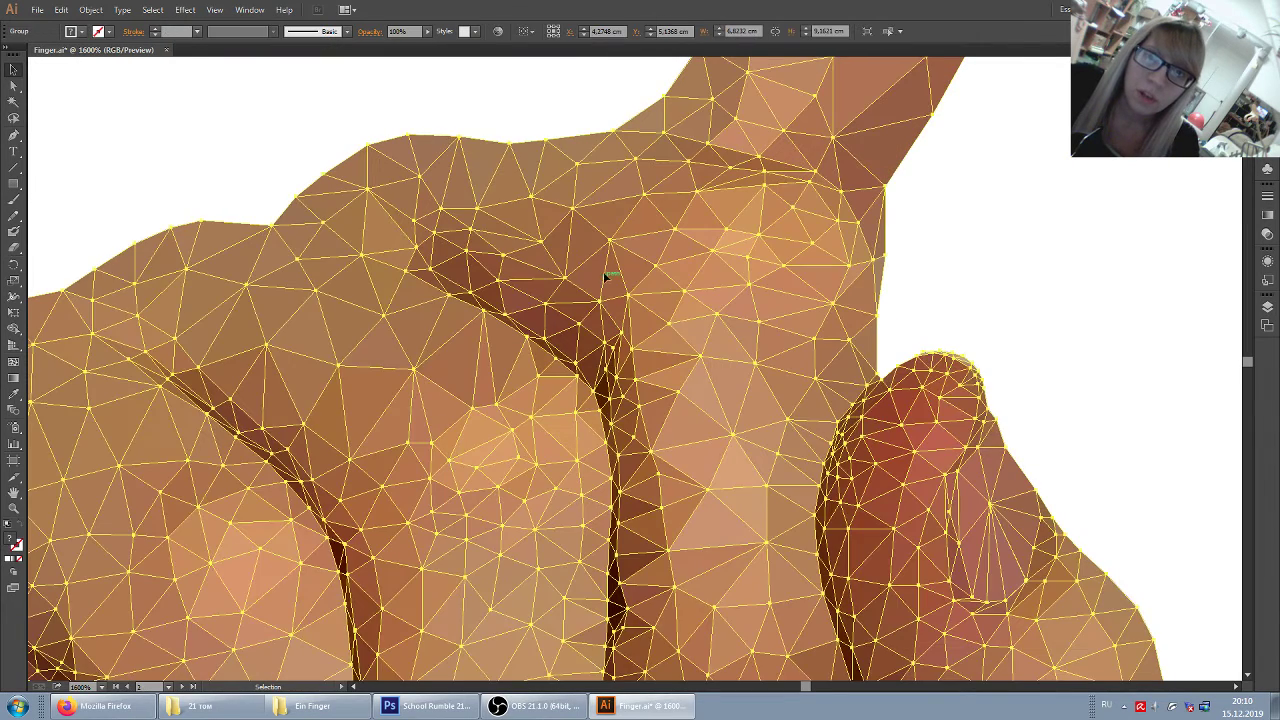
scroll(667, 318, "down", 6)
scroll(720, 449, "down", 1)
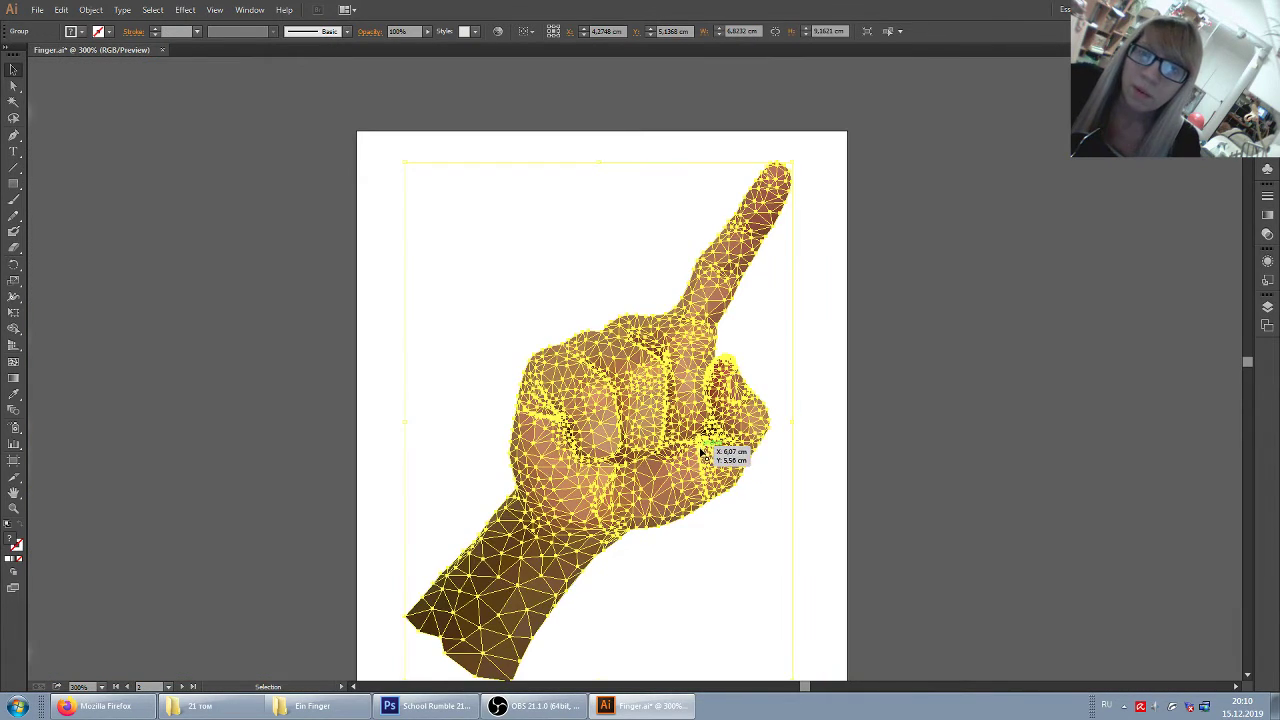
scroll(613, 567, "up", 4)
scroll(530, 500, "up", 2)
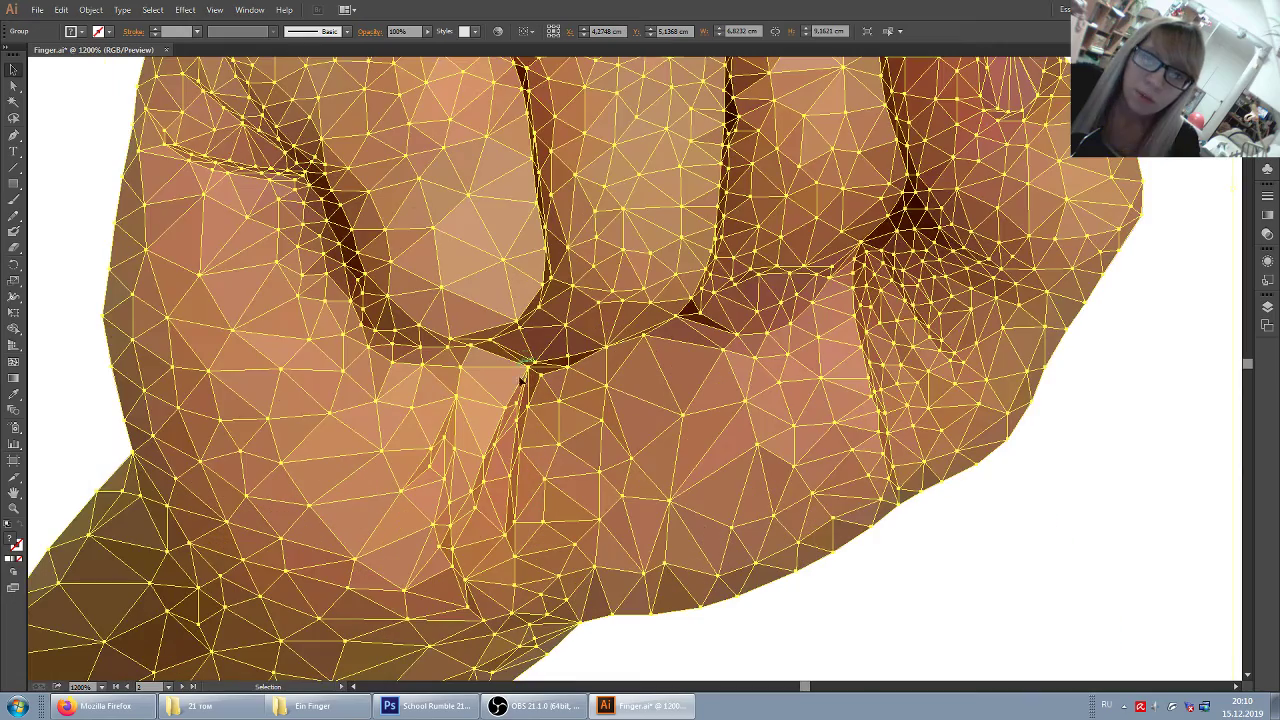
scroll(490, 313, "up", 1)
scroll(345, 180, "up", 2)
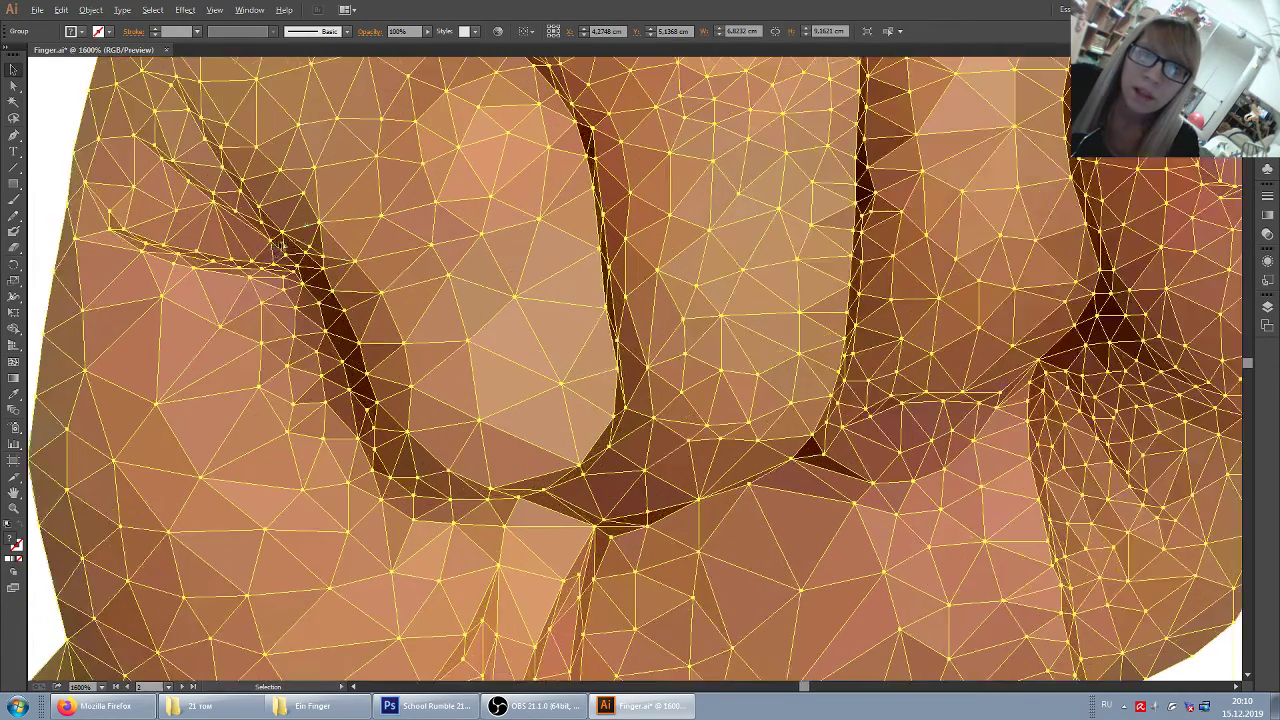
scroll(320, 240, "up", 1)
scroll(461, 294, "down", 3)
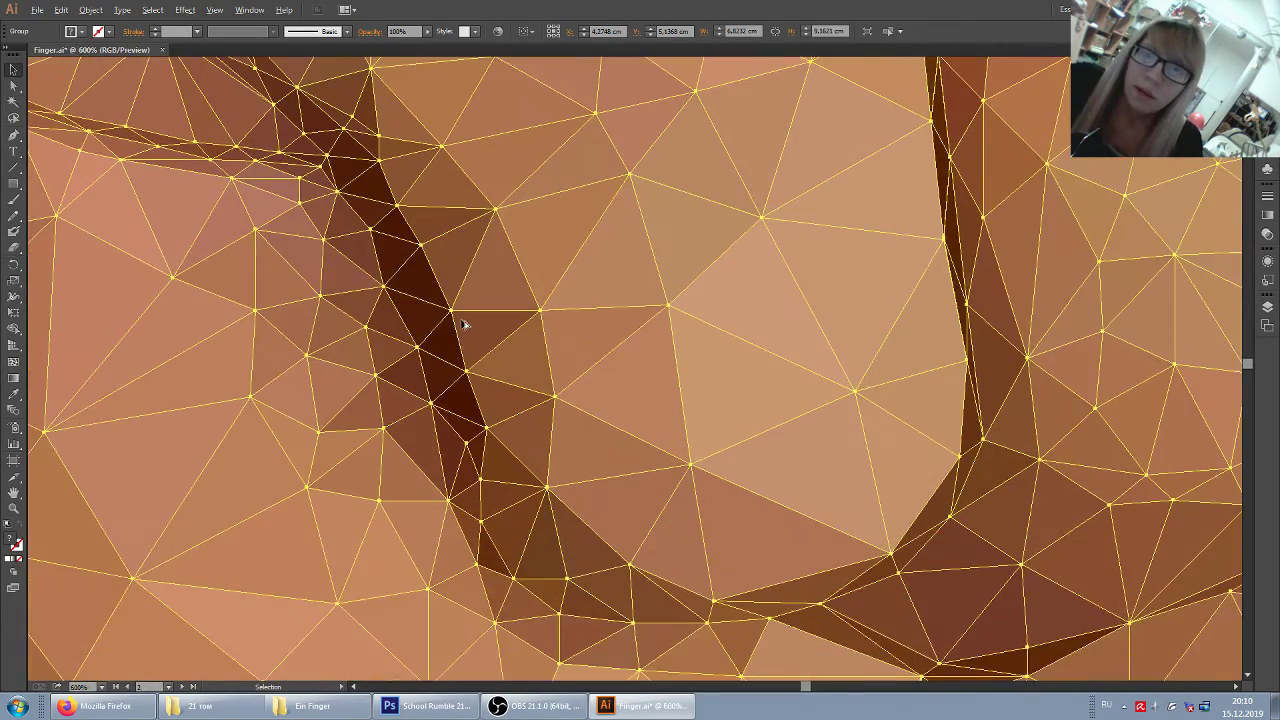
scroll(466, 326, "down", 2)
left_click(1012, 170)
scroll(978, 170, "right", 2)
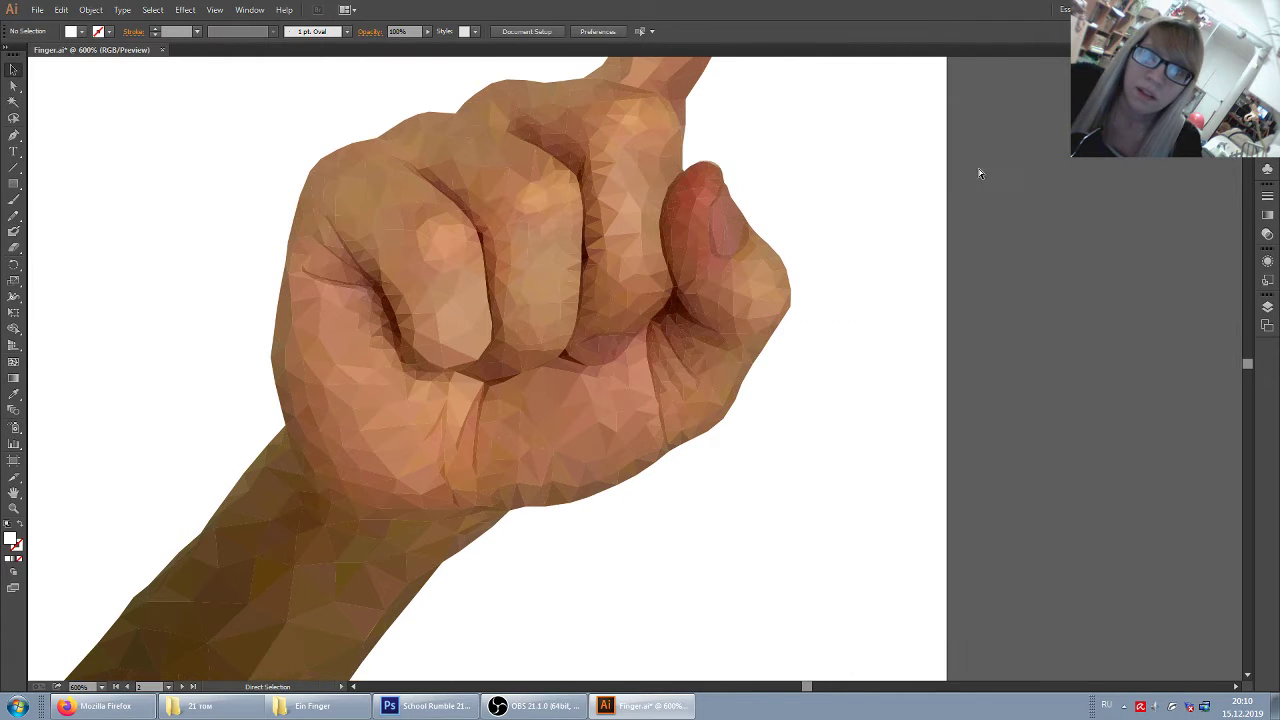
scroll(978, 170, "right", 1)
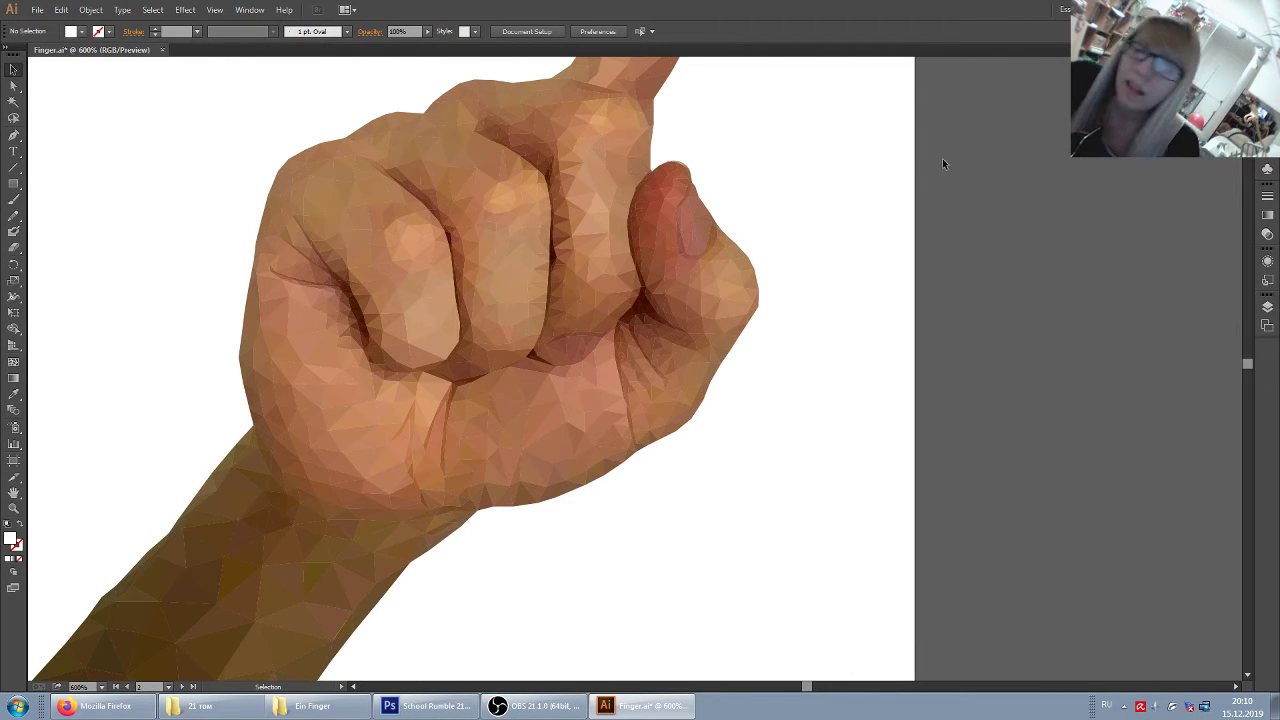
scroll(698, 198, "up", 2)
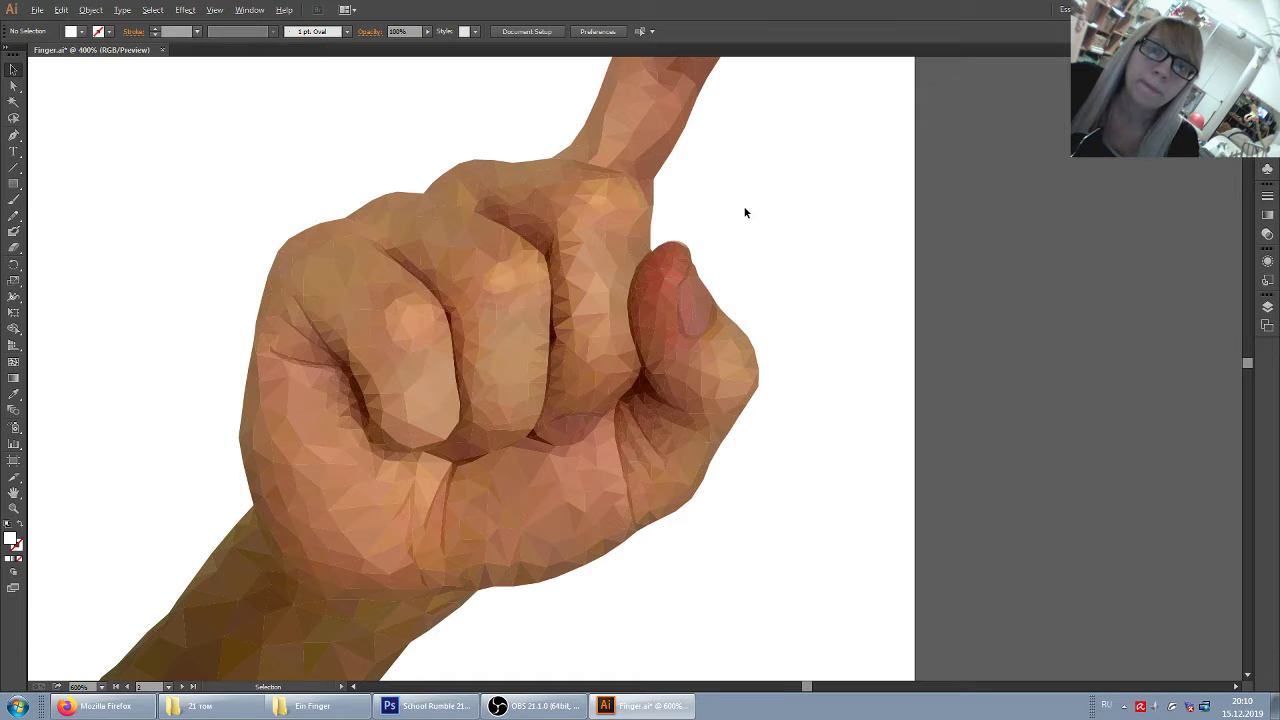
scroll(745, 212, "down", 3)
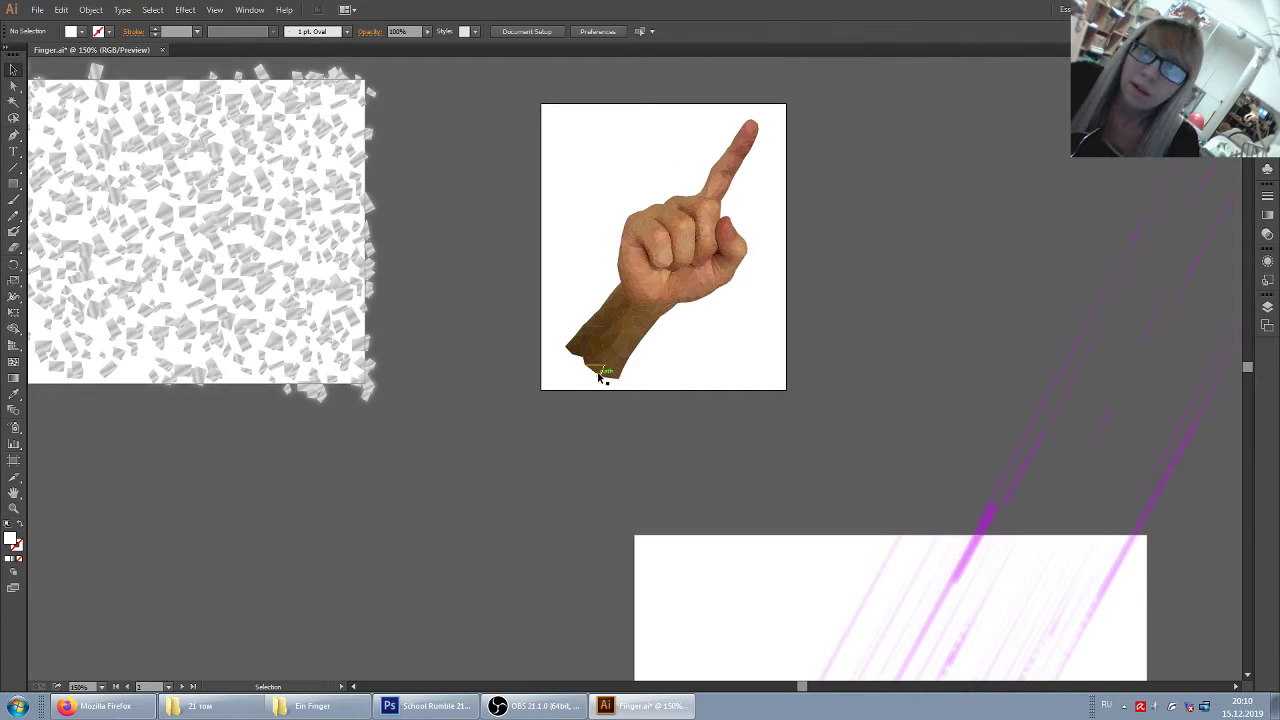
Glance at the contest page in Firefox, then close Finger.ai with Ctrl+W
left_click(103, 705)
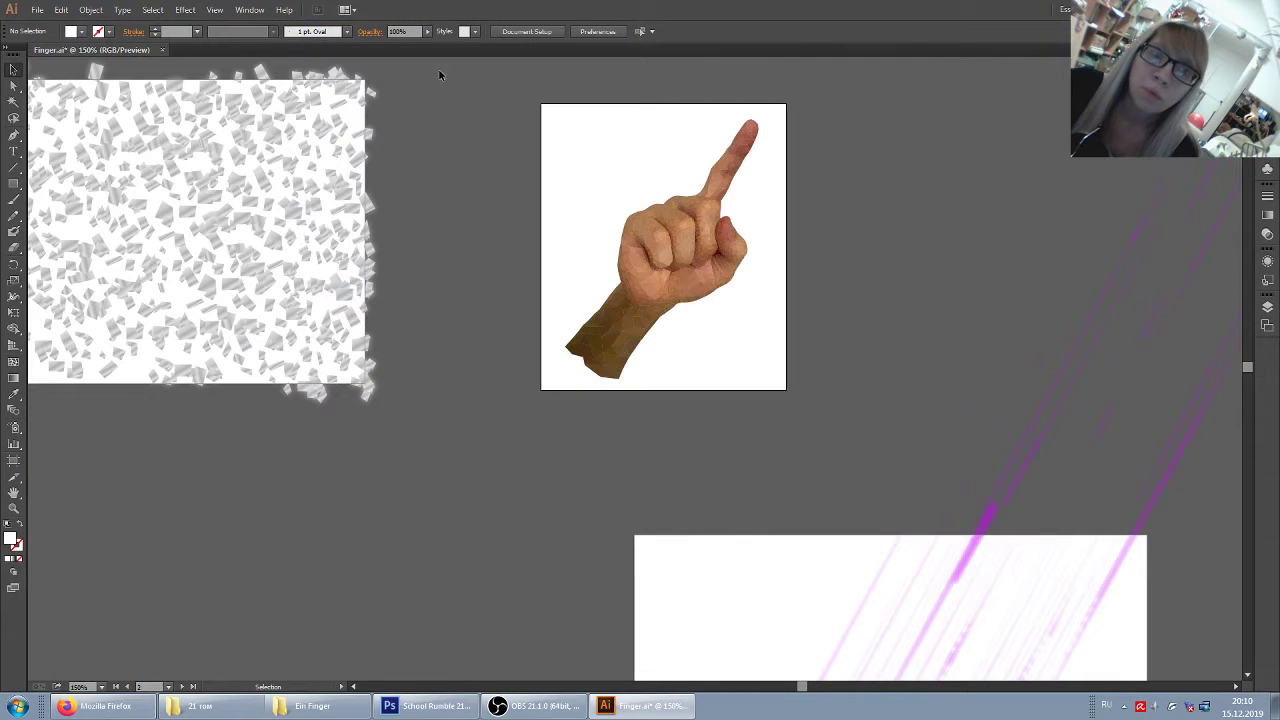
key("ctrl+w")
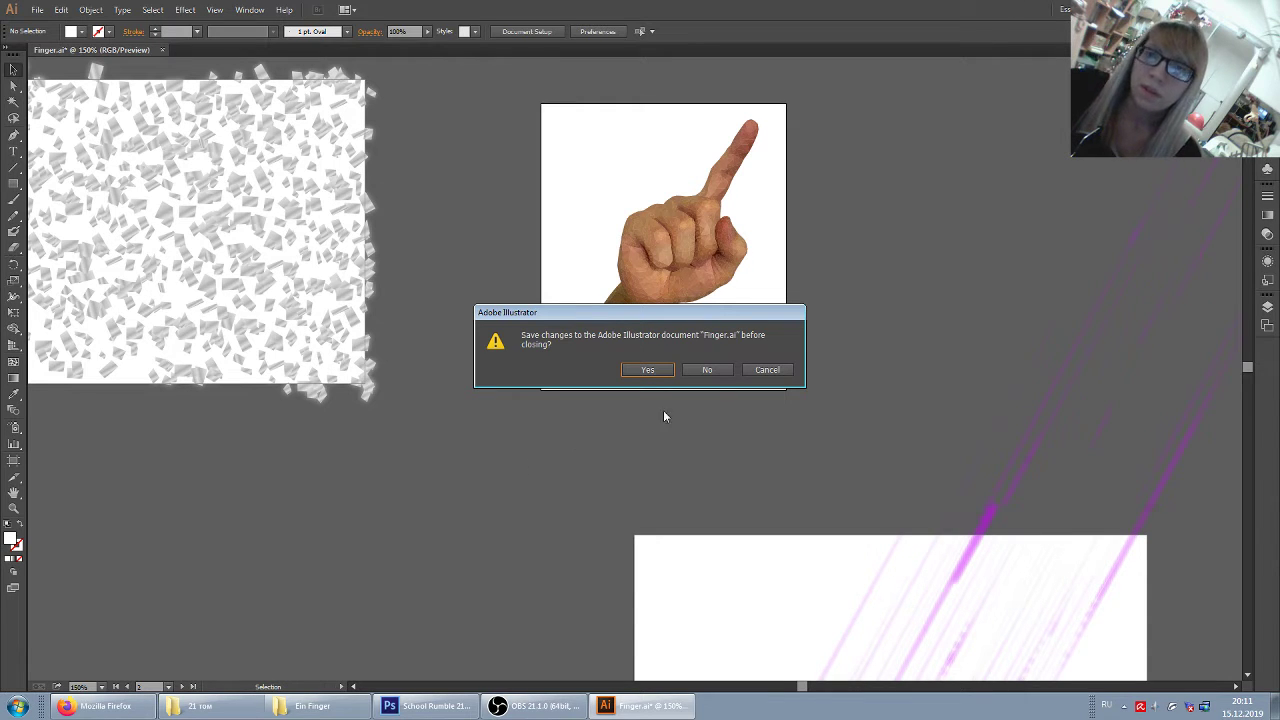
Quit Illustrator without saving Finger.ai, close the Ein Finger folder and bring up OBS
key("Tab")
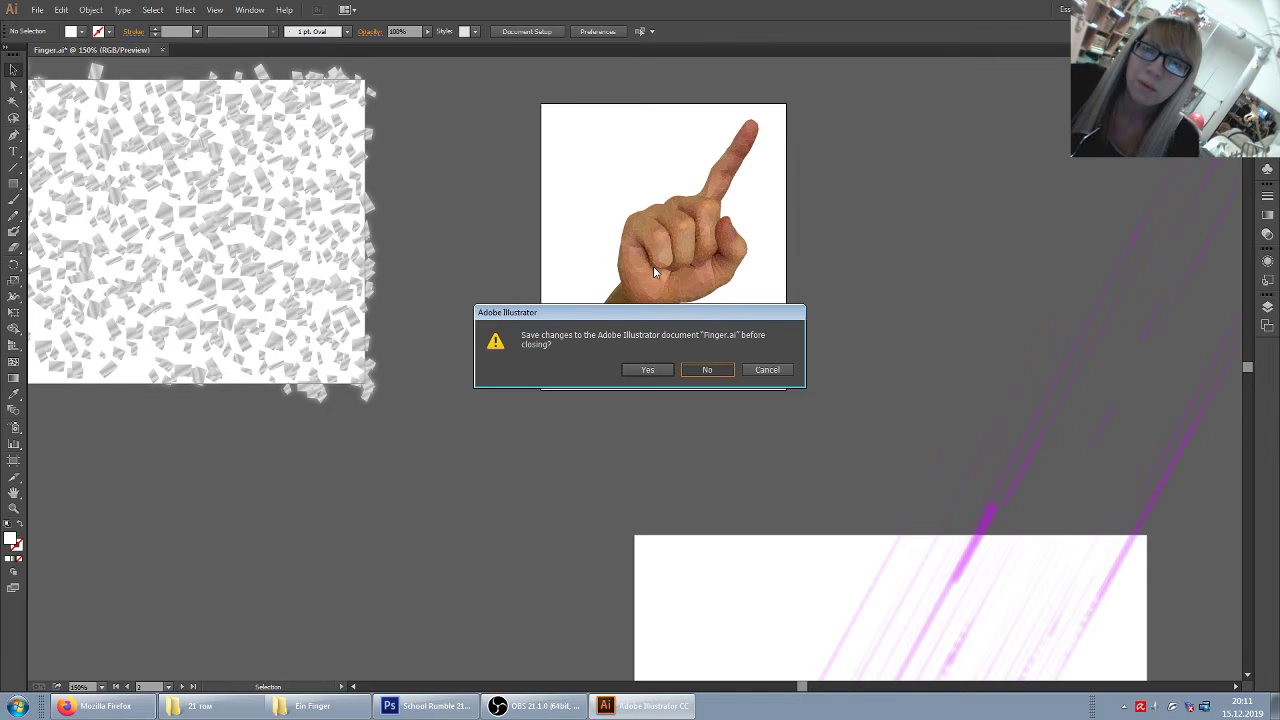
key("Return")
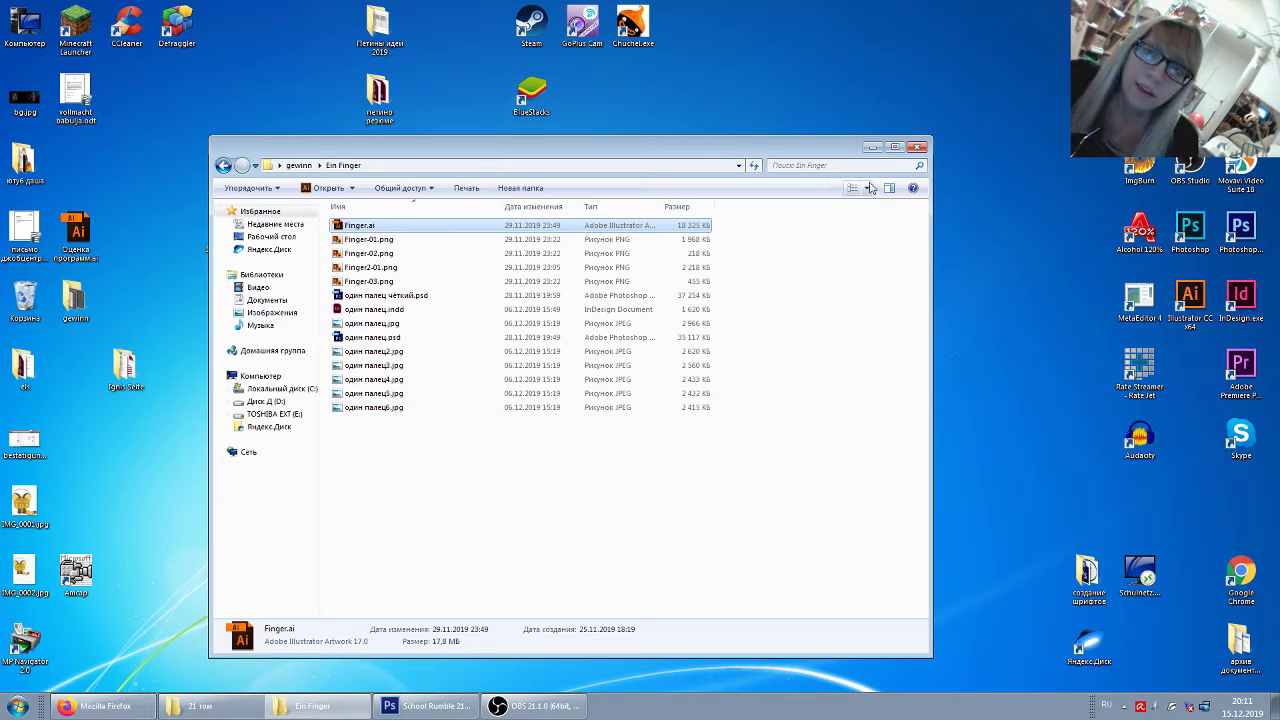
left_click(920, 148)
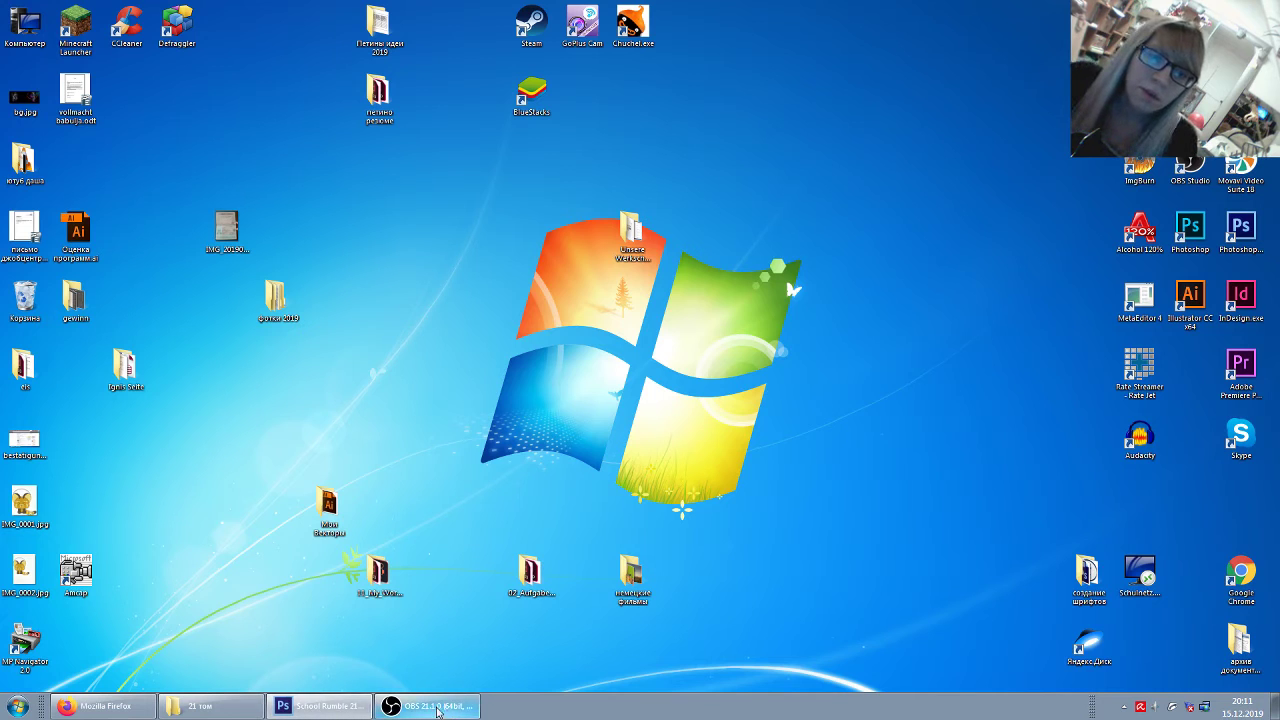
left_click(437, 708)
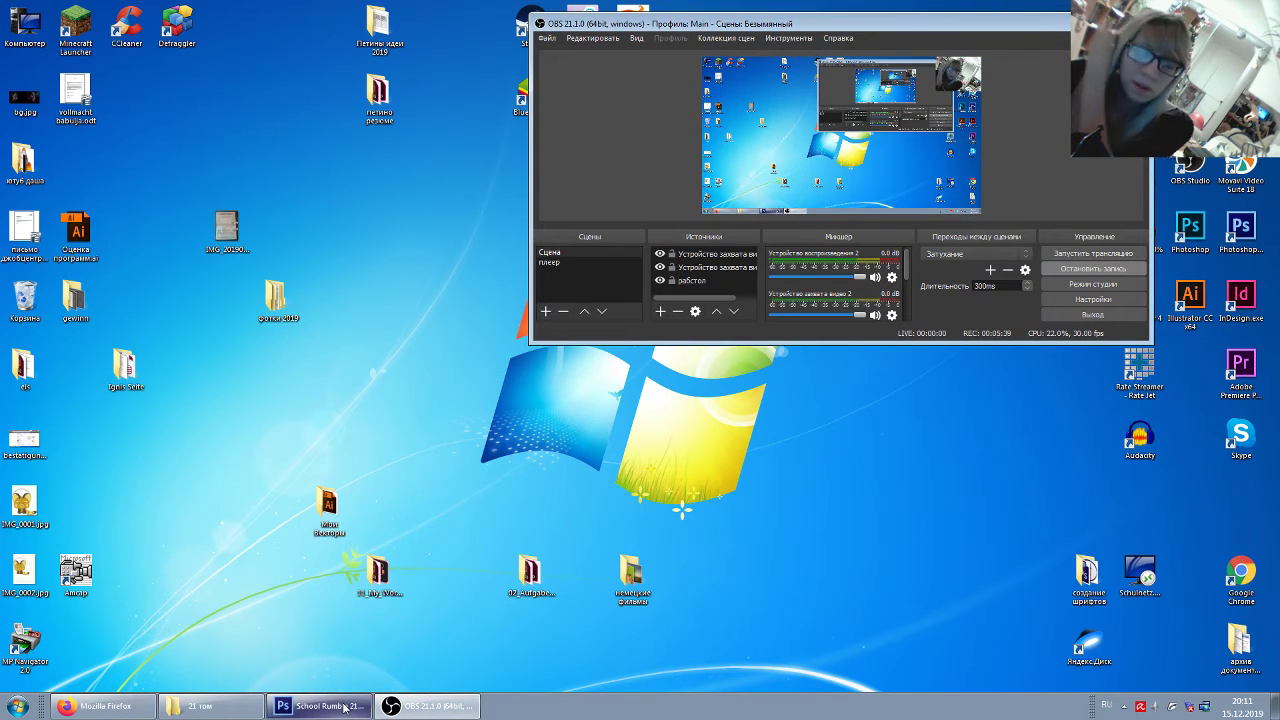
Back in the School Rumble page, burn the coat's bottom edge and dark collar to black
left_click(340, 708)
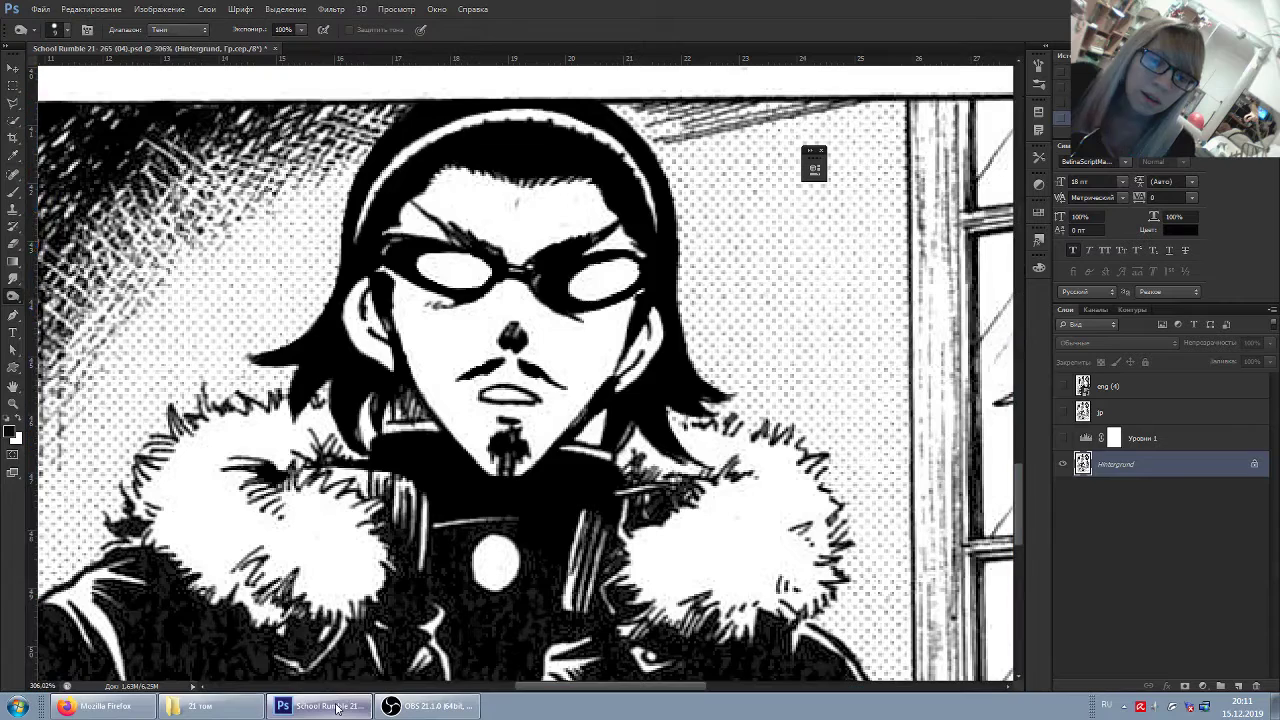
scroll(370, 509, "down", 3)
scroll(370, 509, "down", 2)
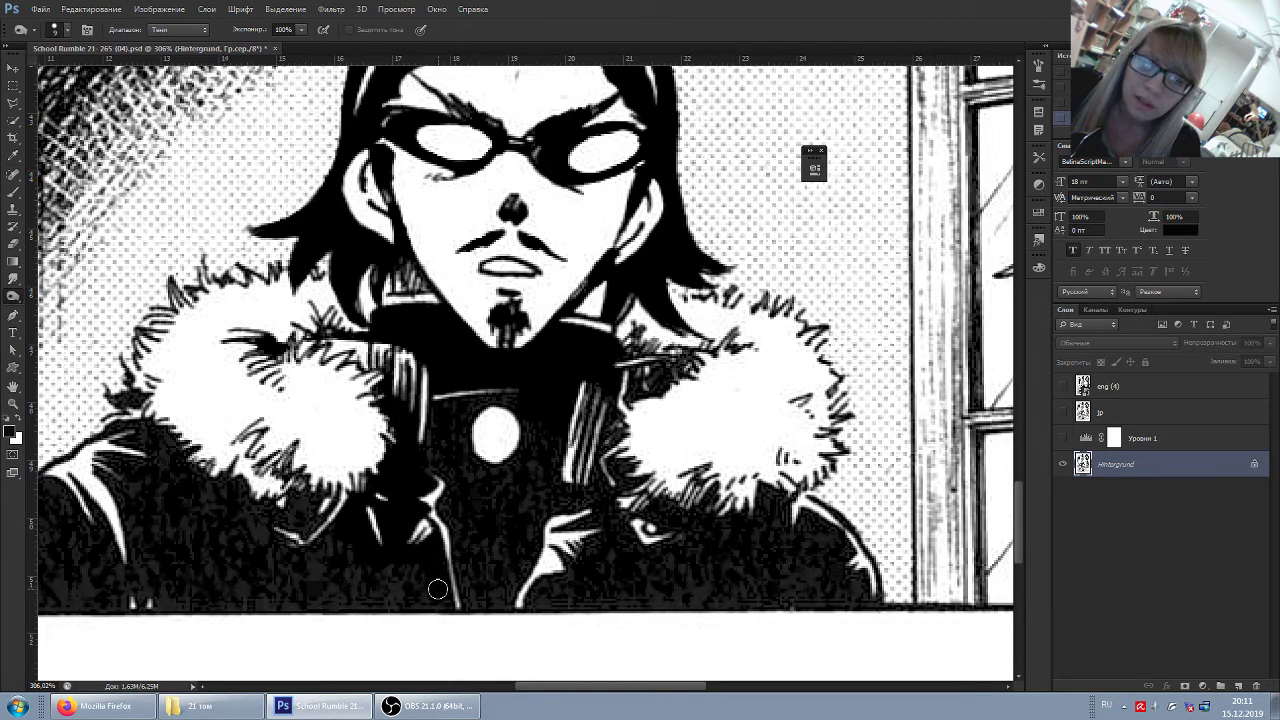
mouse_move(408, 604)
left_mouse_down()
mouse_move(266, 600)
mouse_move(369, 600)
mouse_move(305, 583)
mouse_move(411, 586)
mouse_move(316, 545)
mouse_move(339, 558)
mouse_move(276, 570)
left_mouse_up()
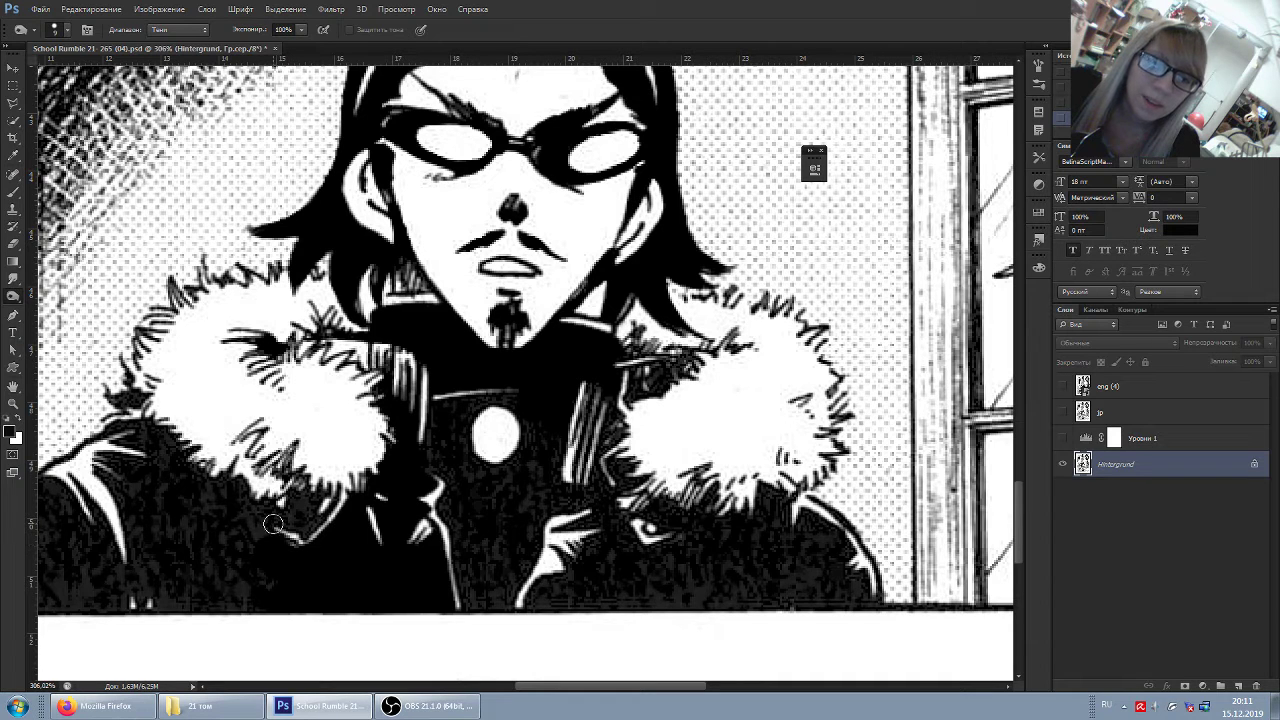
left_click_drag(281, 519, 299, 524)
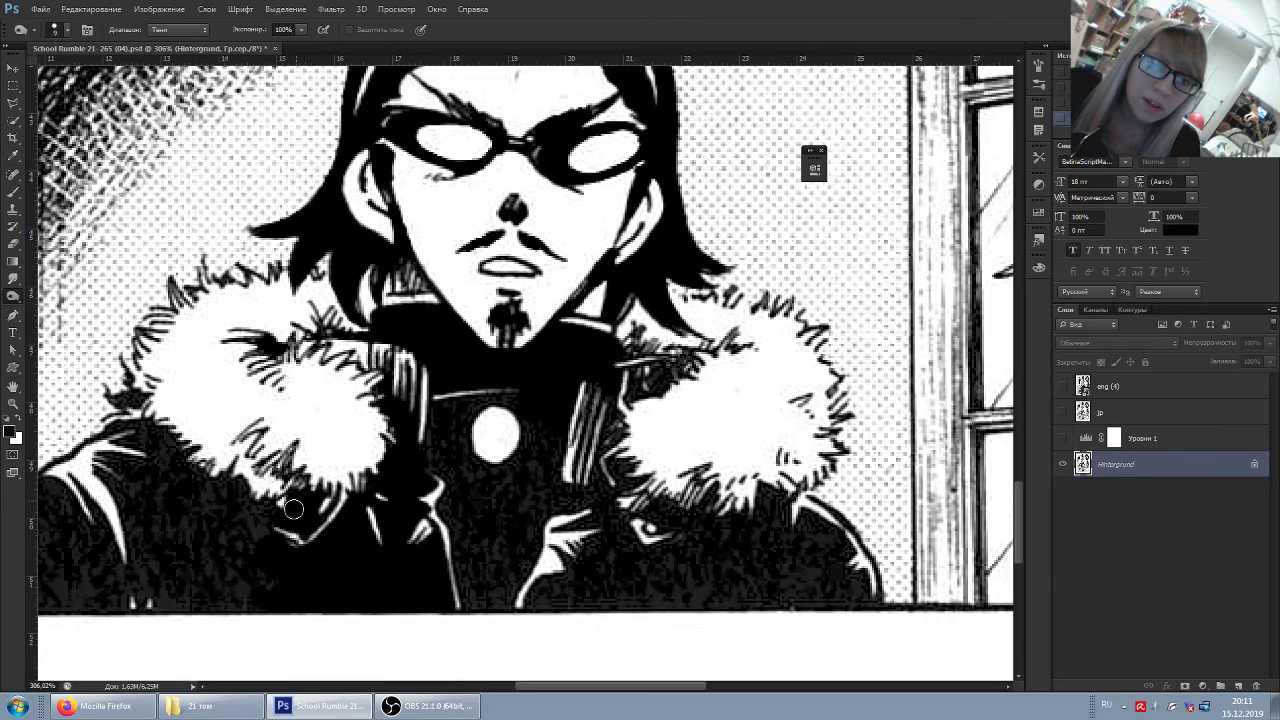
scroll(267, 543, "left", 3)
scroll(267, 543, "left", 2)
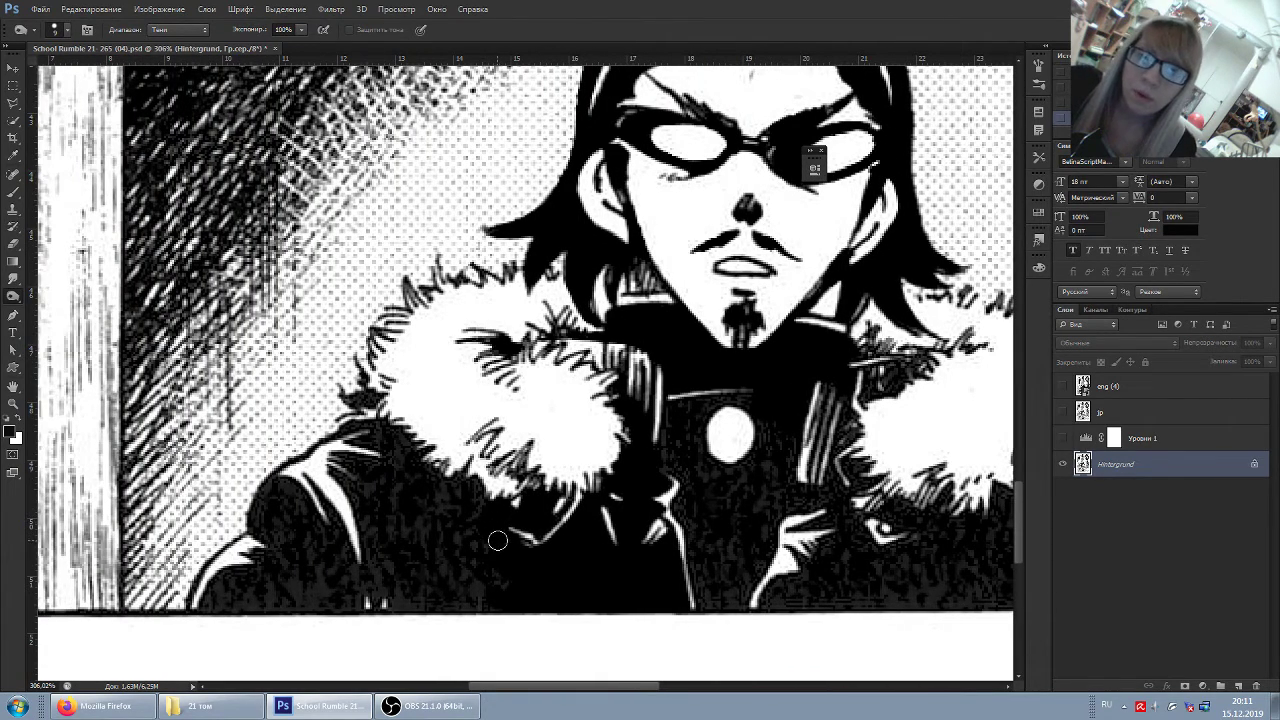
Burn the fur edge and the coat's left sleeve below it into solid black
mouse_move(460, 484)
left_mouse_down()
mouse_move(424, 488)
mouse_move(386, 434)
mouse_move(352, 425)
mouse_move(370, 425)
left_mouse_up()
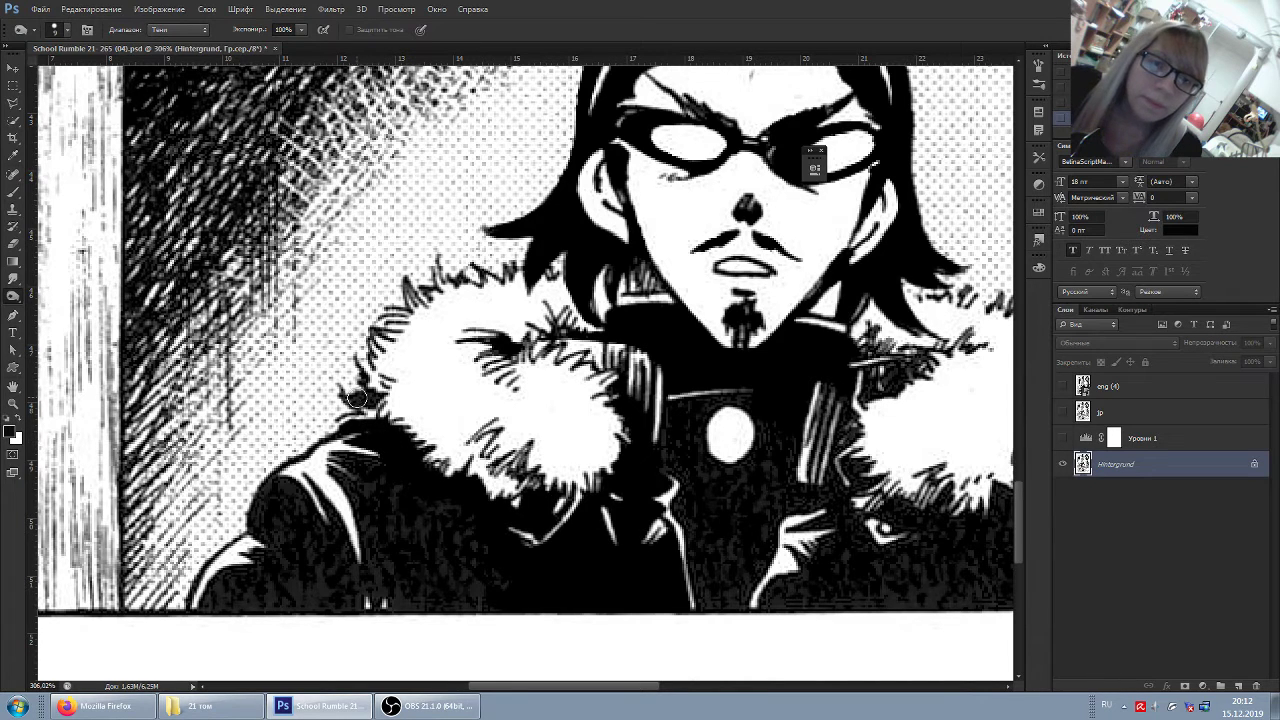
left_click_drag(356, 404, 369, 400)
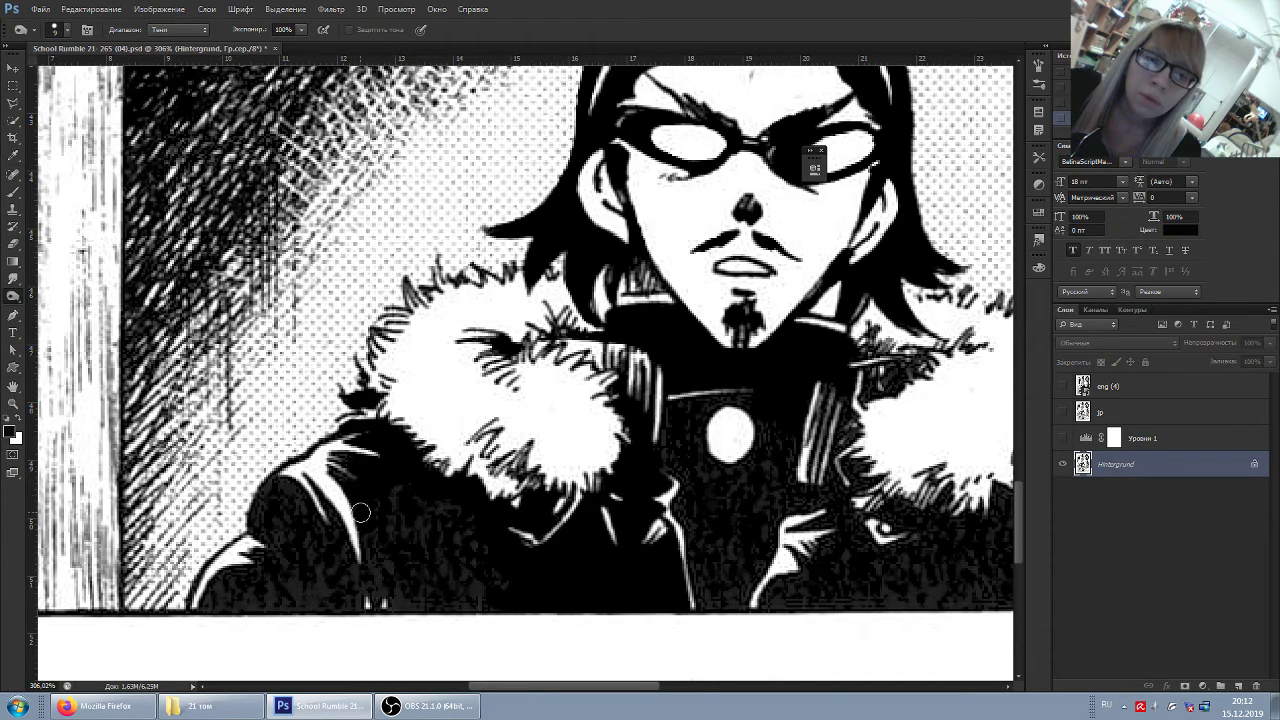
mouse_move(370, 508)
left_mouse_down()
mouse_move(373, 587)
mouse_move(397, 602)
mouse_move(528, 600)
mouse_move(451, 594)
mouse_move(420, 567)
mouse_move(389, 563)
mouse_move(483, 560)
mouse_move(456, 492)
left_mouse_up()
mouse_move(458, 538)
left_mouse_down()
mouse_move(446, 549)
mouse_move(409, 486)
mouse_move(429, 546)
mouse_move(389, 552)
left_mouse_up()
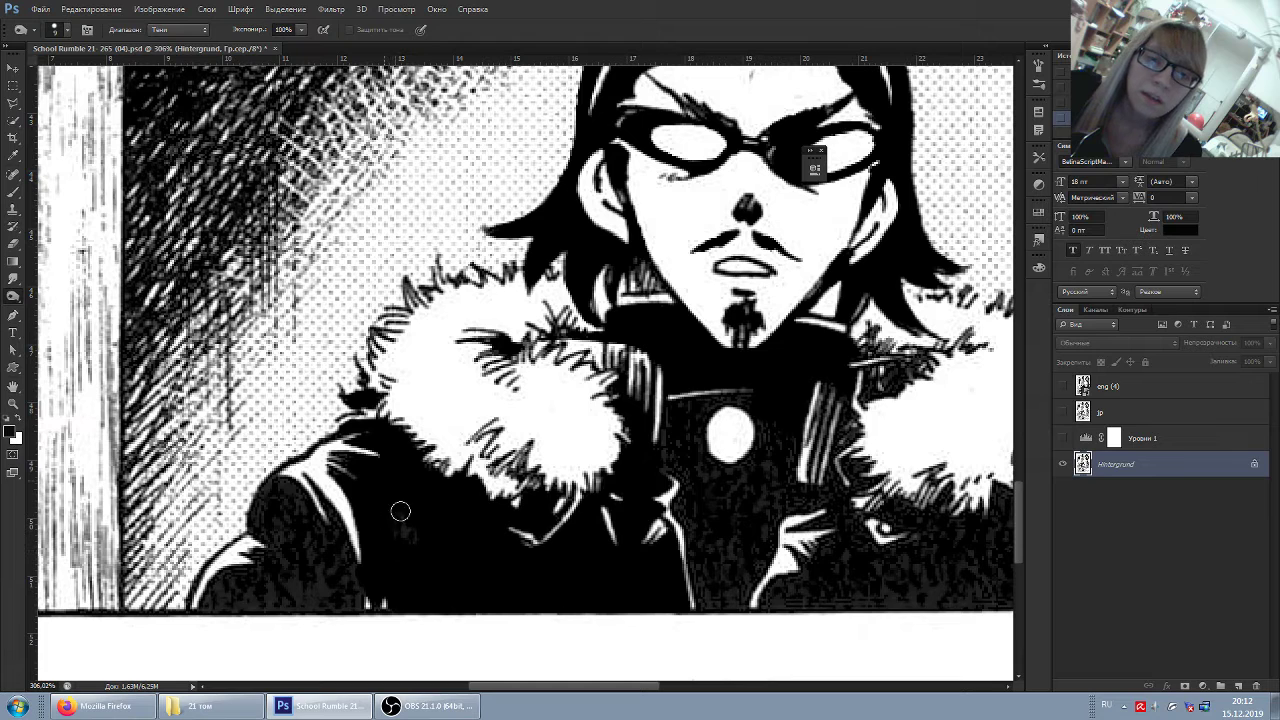
scroll(413, 516, "down", 1)
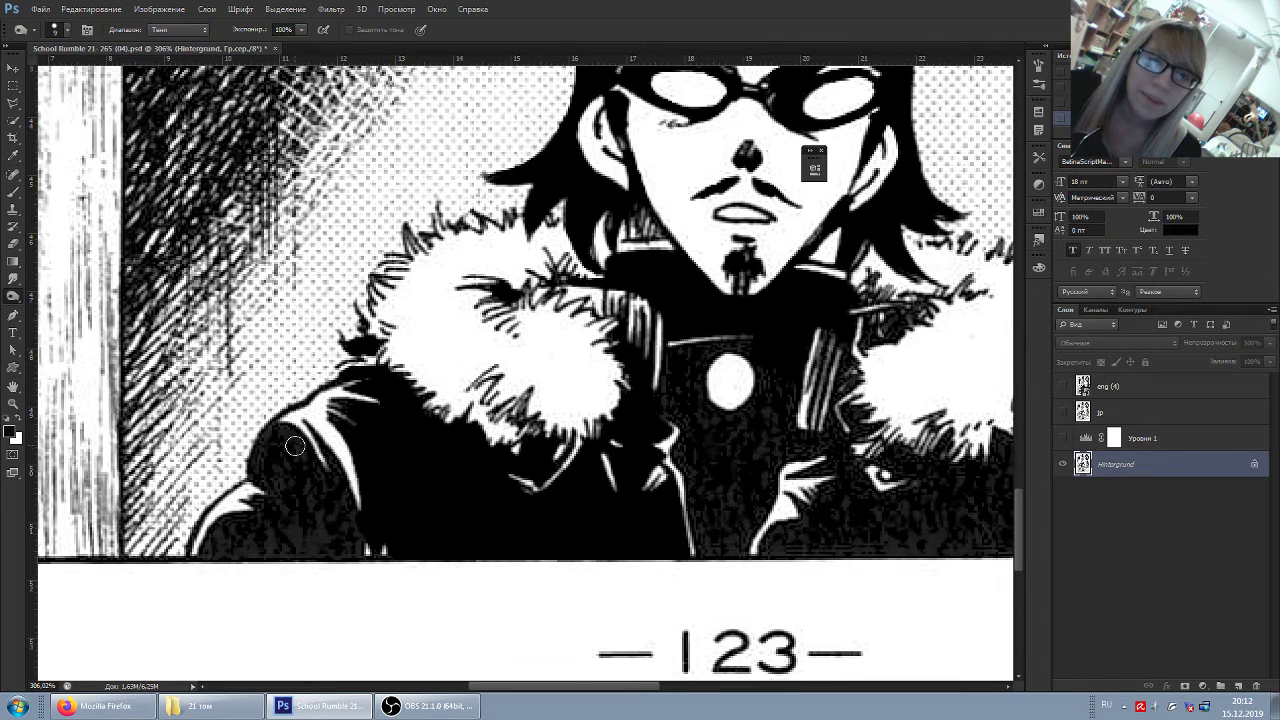
Burn the coat's left edge, fold, button area and lower edge to solid black
mouse_move(295, 446)
left_mouse_down()
mouse_move(257, 471)
mouse_move(277, 486)
mouse_move(276, 455)
mouse_move(297, 443)
mouse_move(328, 500)
mouse_move(333, 463)
mouse_move(354, 546)
mouse_move(210, 552)
mouse_move(222, 532)
mouse_move(337, 514)
mouse_move(277, 534)
mouse_move(271, 523)
mouse_move(333, 524)
left_mouse_up()
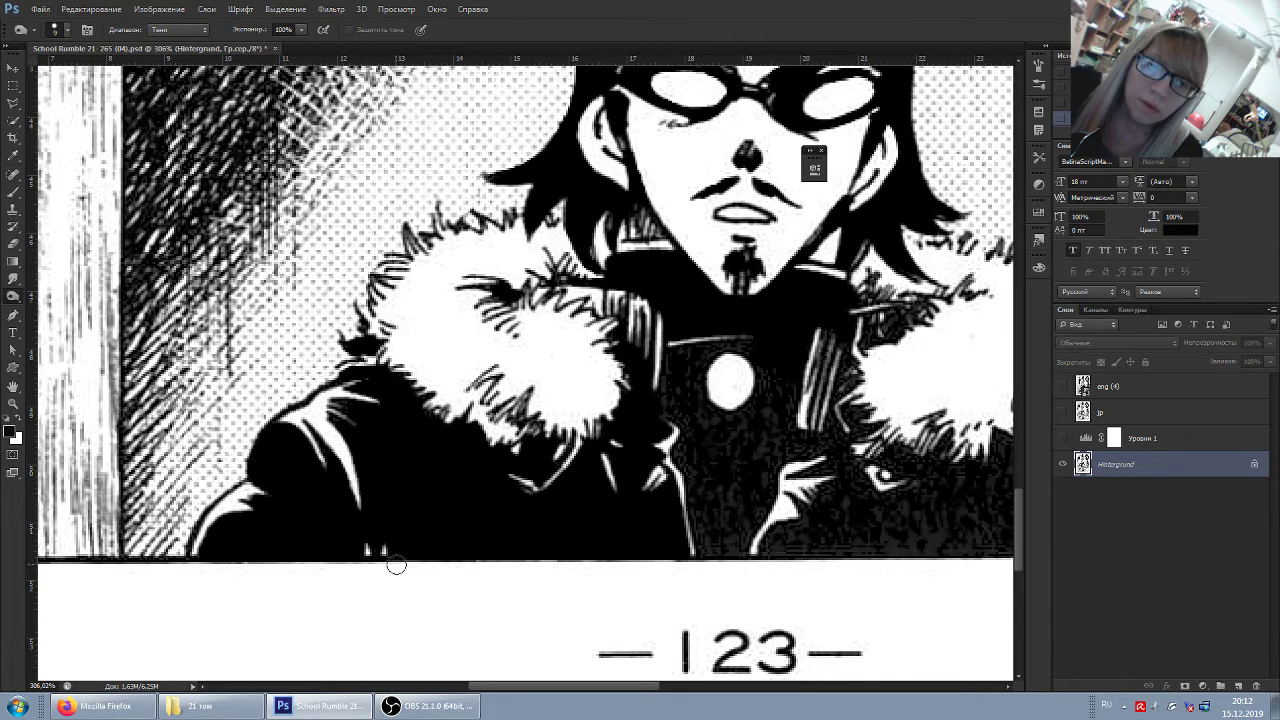
left_click_drag(491, 688, 529, 688)
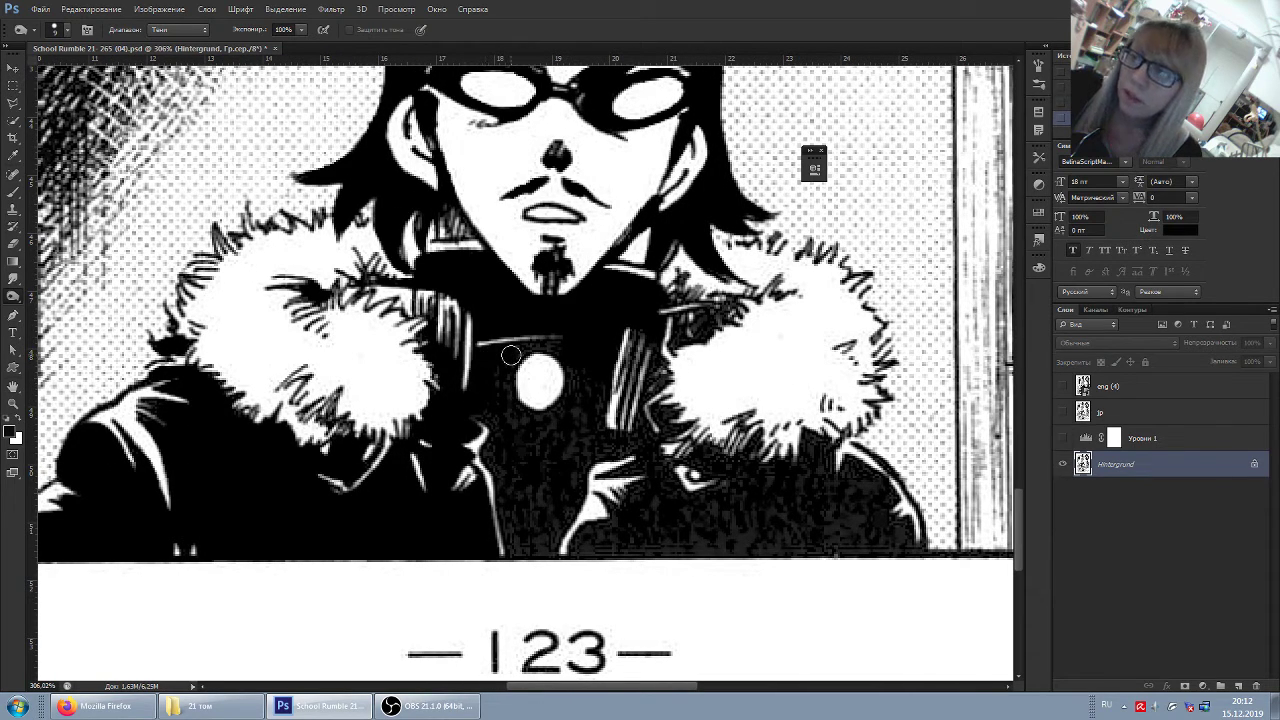
mouse_move(509, 356)
left_mouse_down()
mouse_move(565, 355)
mouse_move(497, 390)
left_mouse_up()
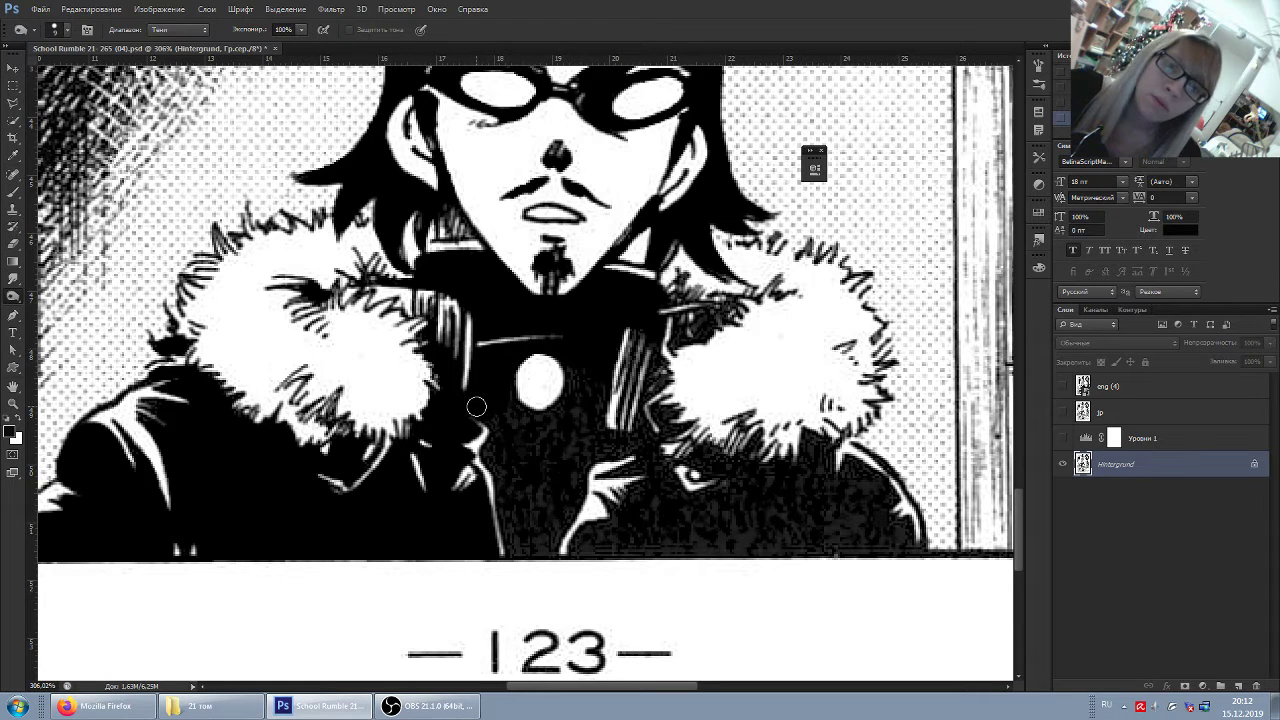
mouse_move(499, 428)
left_mouse_down()
mouse_move(490, 448)
mouse_move(511, 528)
mouse_move(535, 548)
mouse_move(523, 546)
mouse_move(537, 517)
mouse_move(545, 544)
mouse_move(575, 490)
mouse_move(574, 454)
mouse_move(554, 517)
mouse_move(554, 445)
left_mouse_up()
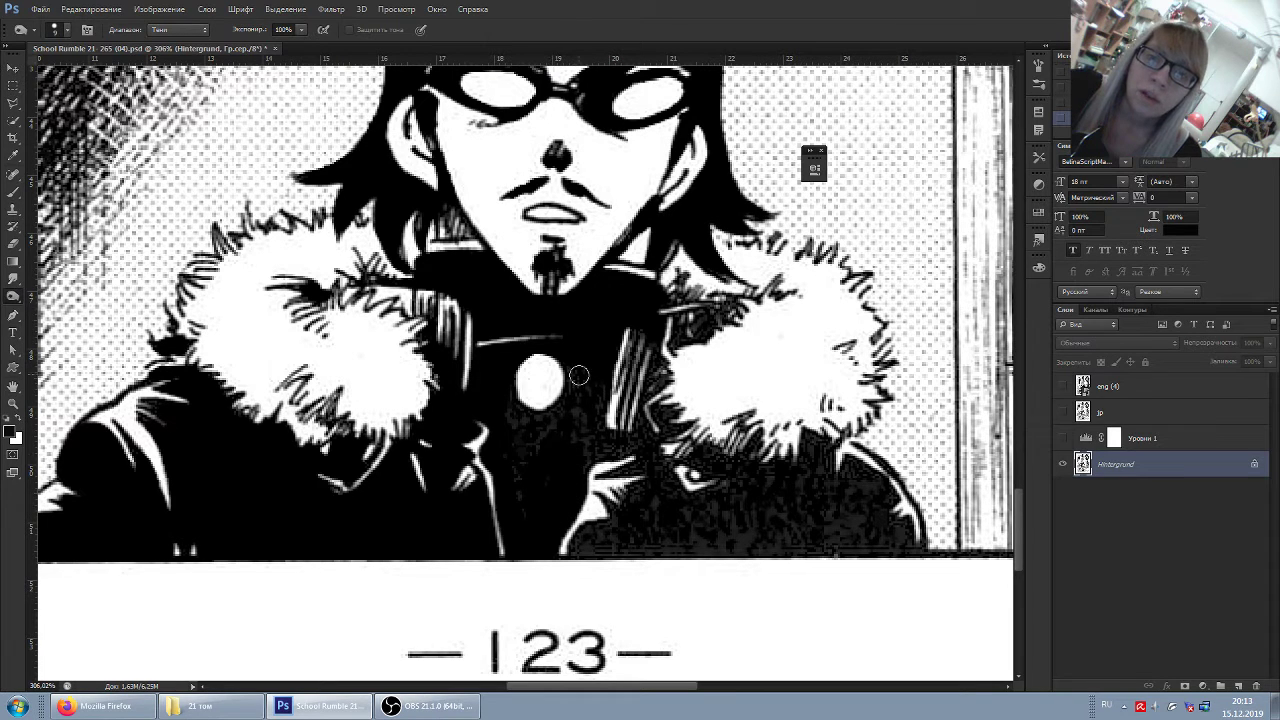
mouse_move(572, 368)
left_mouse_down()
mouse_move(537, 409)
mouse_move(510, 402)
mouse_move(560, 429)
mouse_move(524, 516)
mouse_move(531, 442)
left_mouse_up()
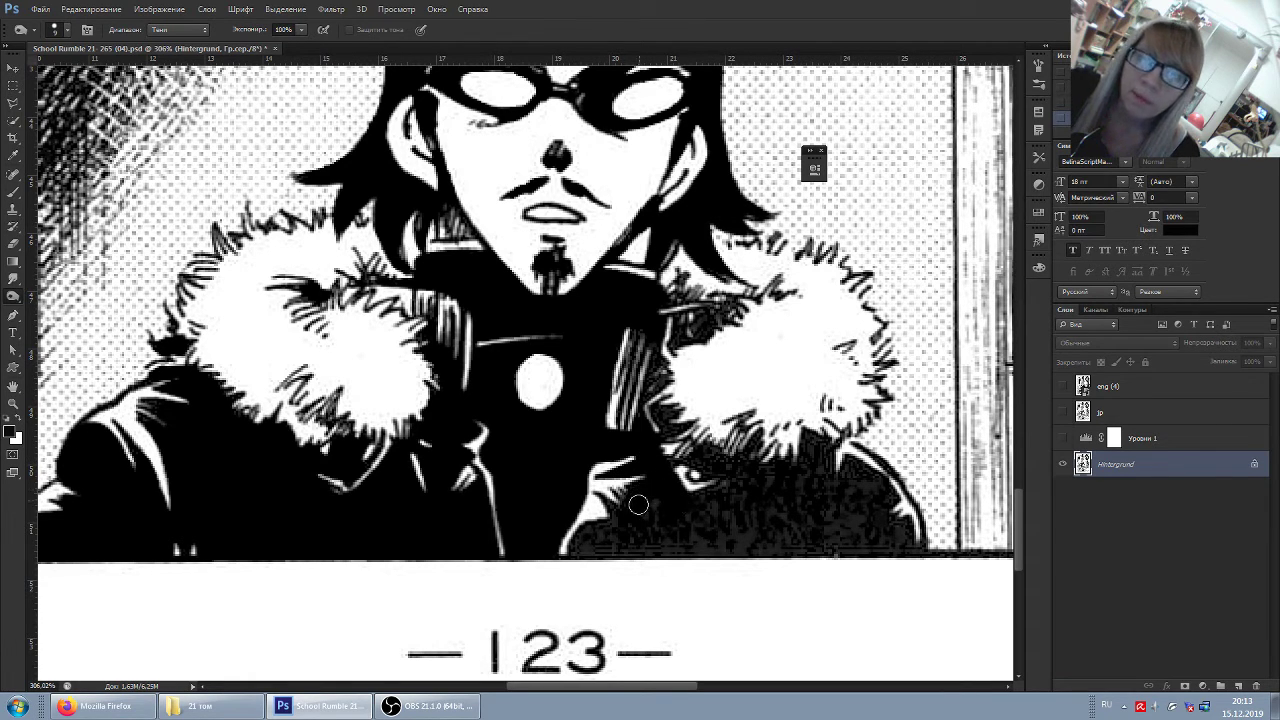
mouse_move(615, 511)
left_mouse_down()
mouse_move(593, 549)
mouse_move(686, 543)
mouse_move(651, 523)
mouse_move(692, 526)
mouse_move(760, 503)
mouse_move(691, 509)
mouse_move(737, 456)
mouse_move(707, 470)
mouse_move(640, 437)
mouse_move(678, 428)
mouse_move(645, 380)
mouse_move(655, 355)
left_mouse_up()
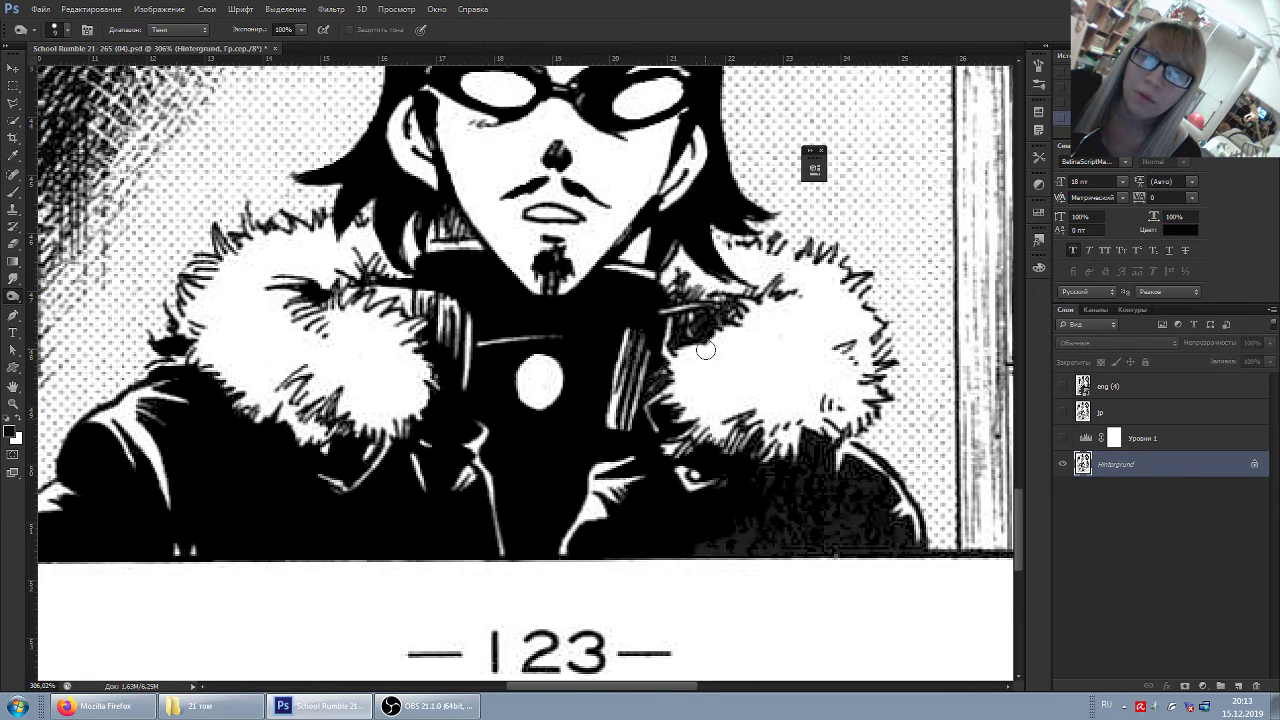
Darken the grey strip and remaining grey spots under the collar to black
scroll(706, 350, "up", 3)
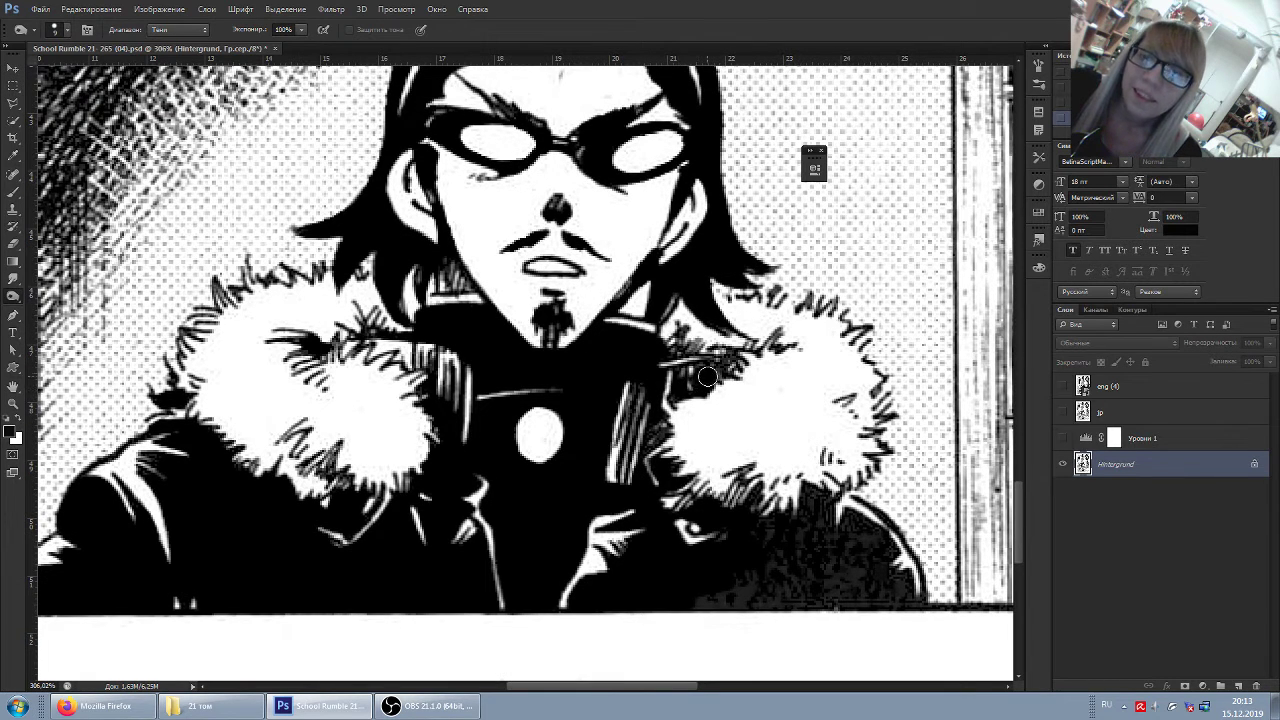
scroll(695, 395, "down", 4)
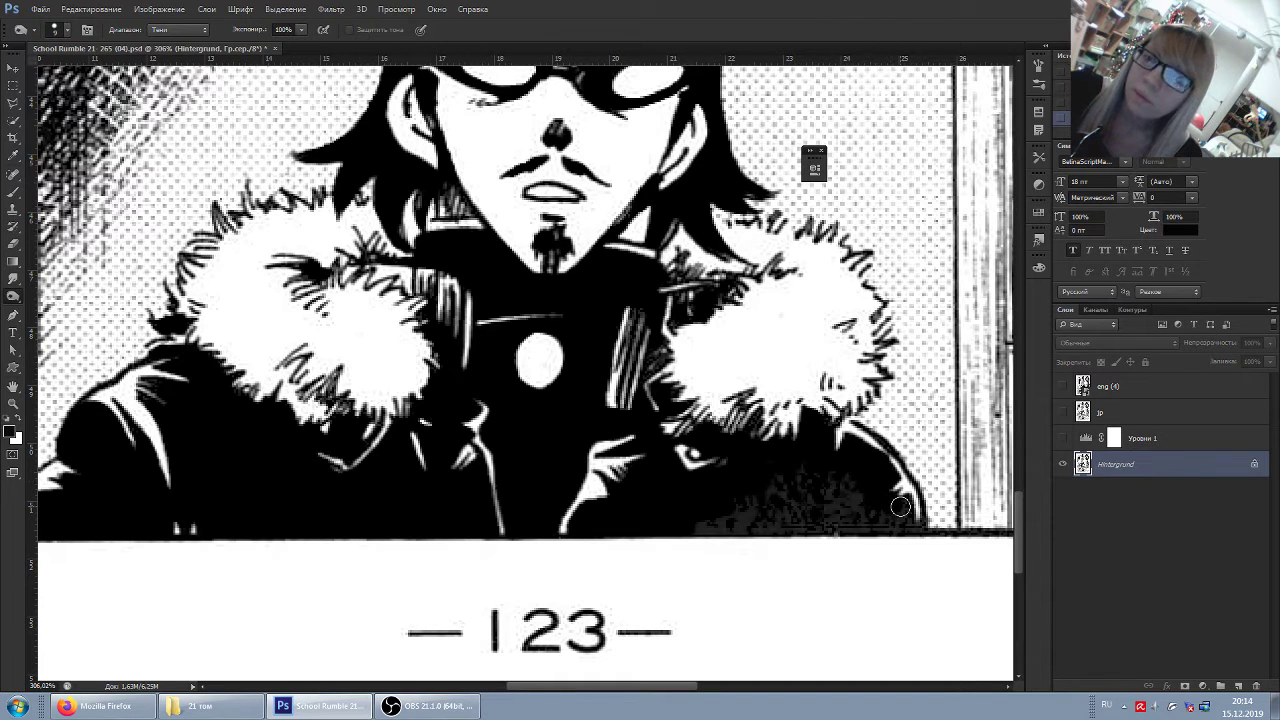
mouse_move(901, 515)
left_mouse_down()
mouse_move(918, 532)
mouse_move(800, 519)
left_mouse_up()
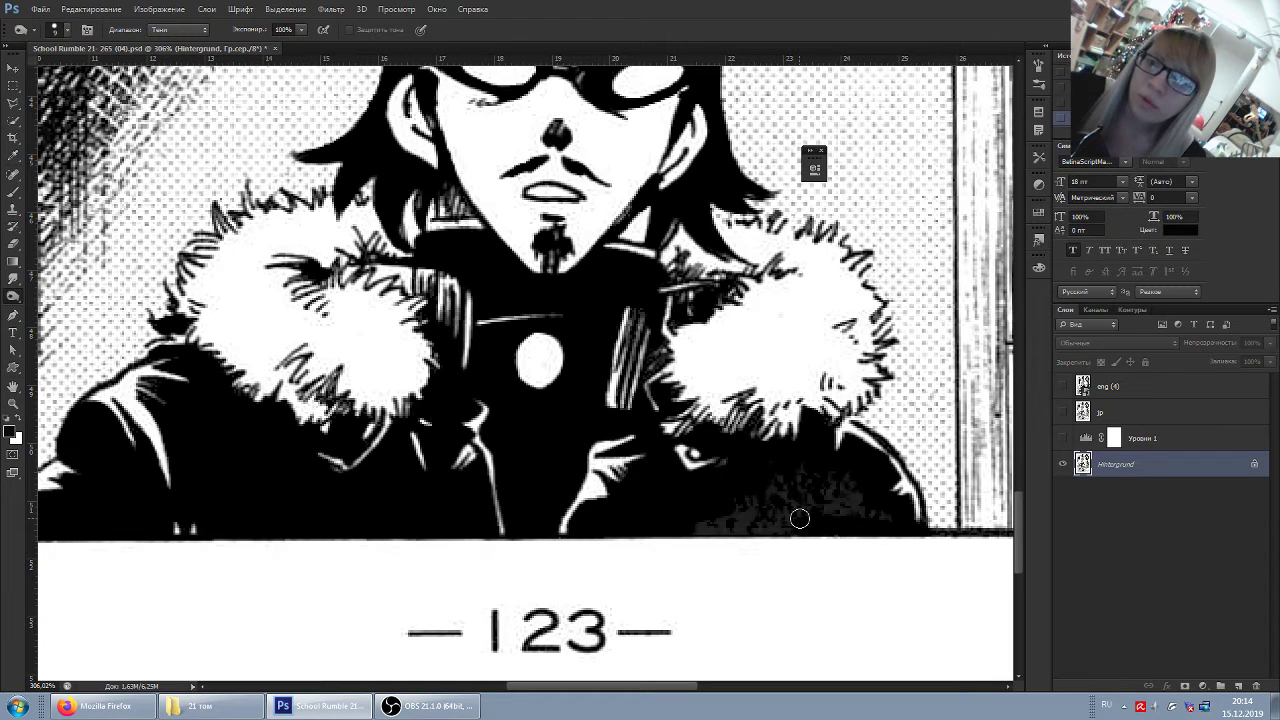
mouse_move(880, 523)
left_mouse_down()
mouse_move(790, 502)
mouse_move(766, 466)
mouse_move(863, 491)
mouse_move(821, 492)
left_mouse_up()
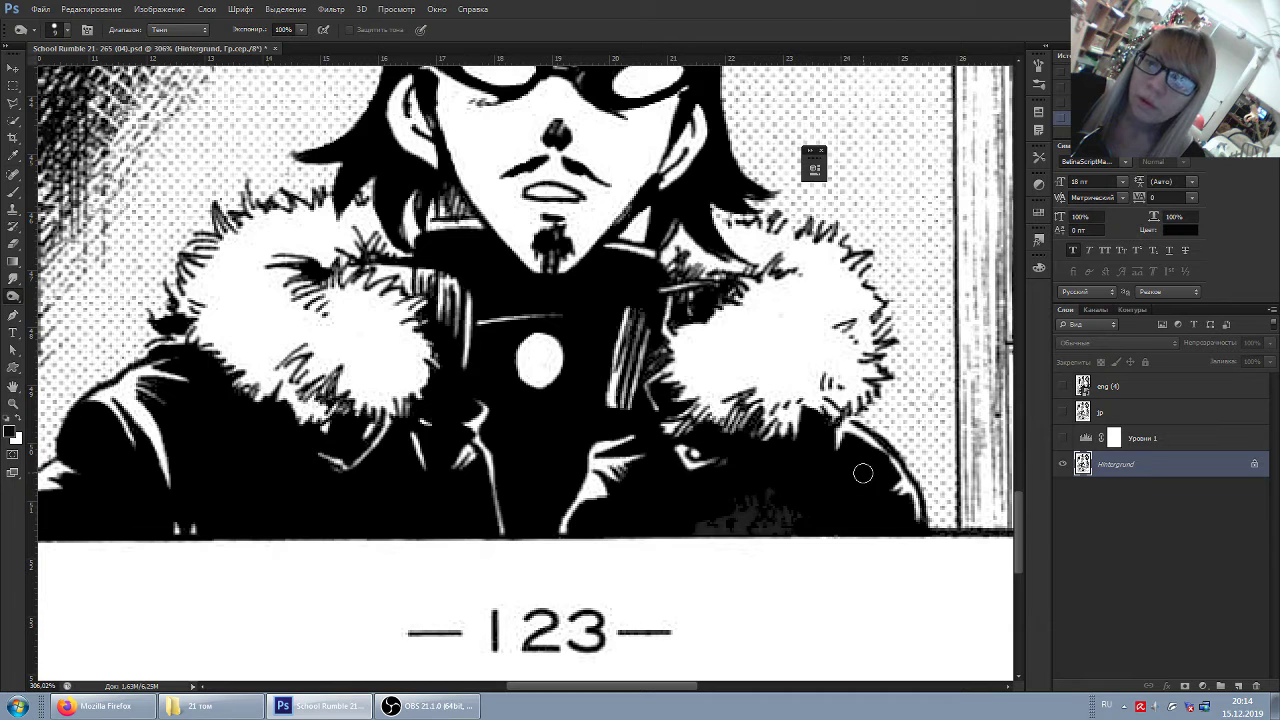
mouse_move(820, 428)
left_mouse_down()
mouse_move(803, 449)
mouse_move(809, 506)
mouse_move(771, 491)
mouse_move(787, 493)
mouse_move(766, 511)
mouse_move(686, 528)
mouse_move(806, 528)
left_mouse_up()
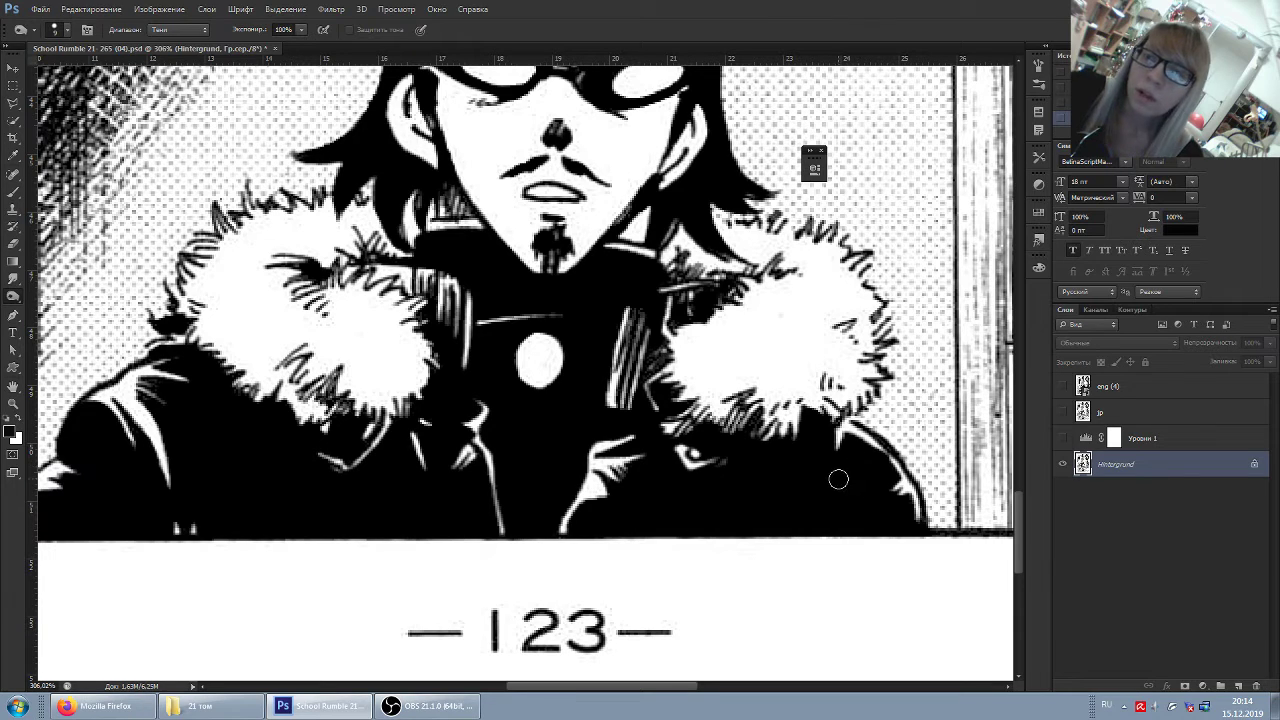
Check the bottom panel's blacks and save the page 04 PSD
scroll(765, 484, "down", 3)
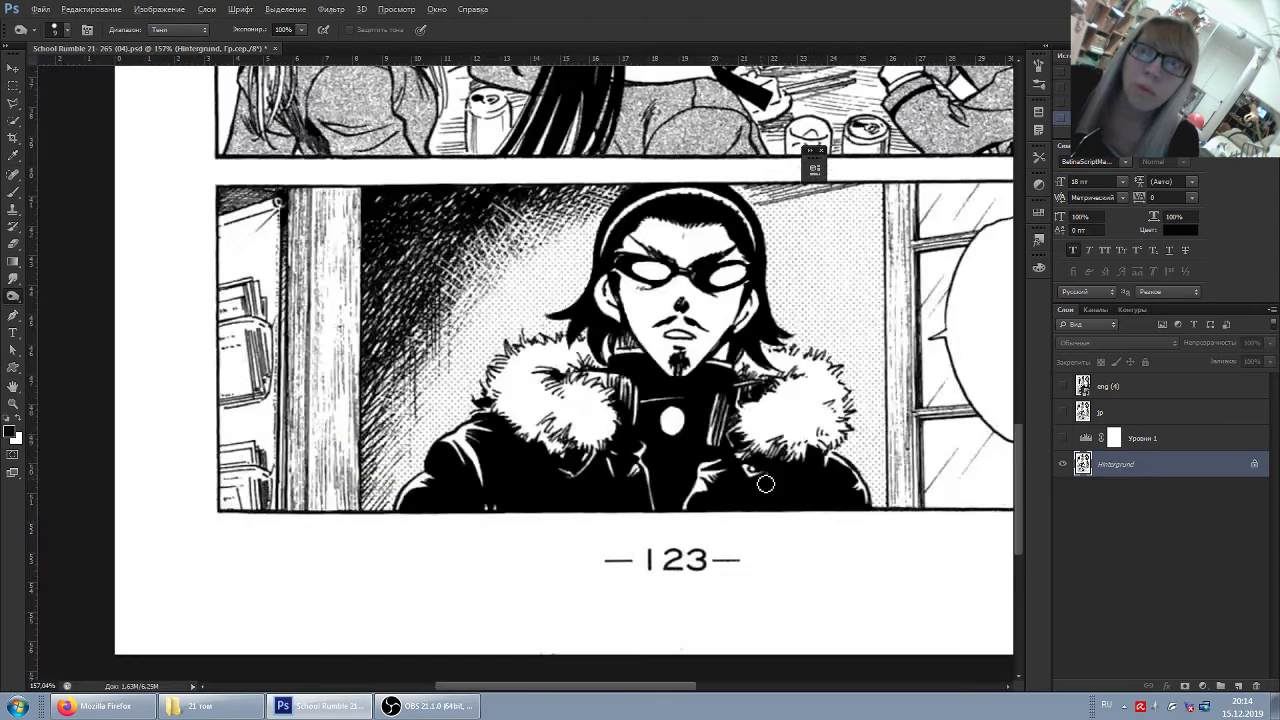
scroll(765, 484, "right", 2)
scroll(760, 490, "right", 2)
scroll(750, 400, "right", 2)
scroll(737, 300, "up", 3)
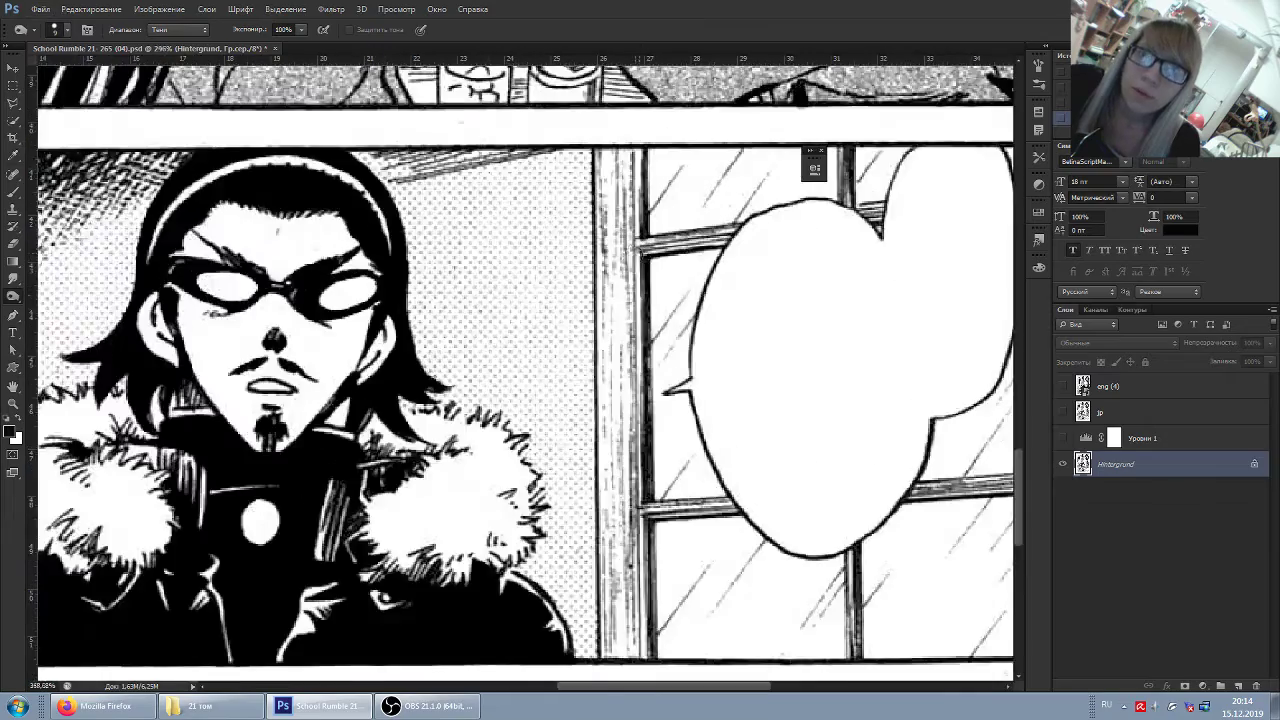
scroll(663, 271, "up", 1)
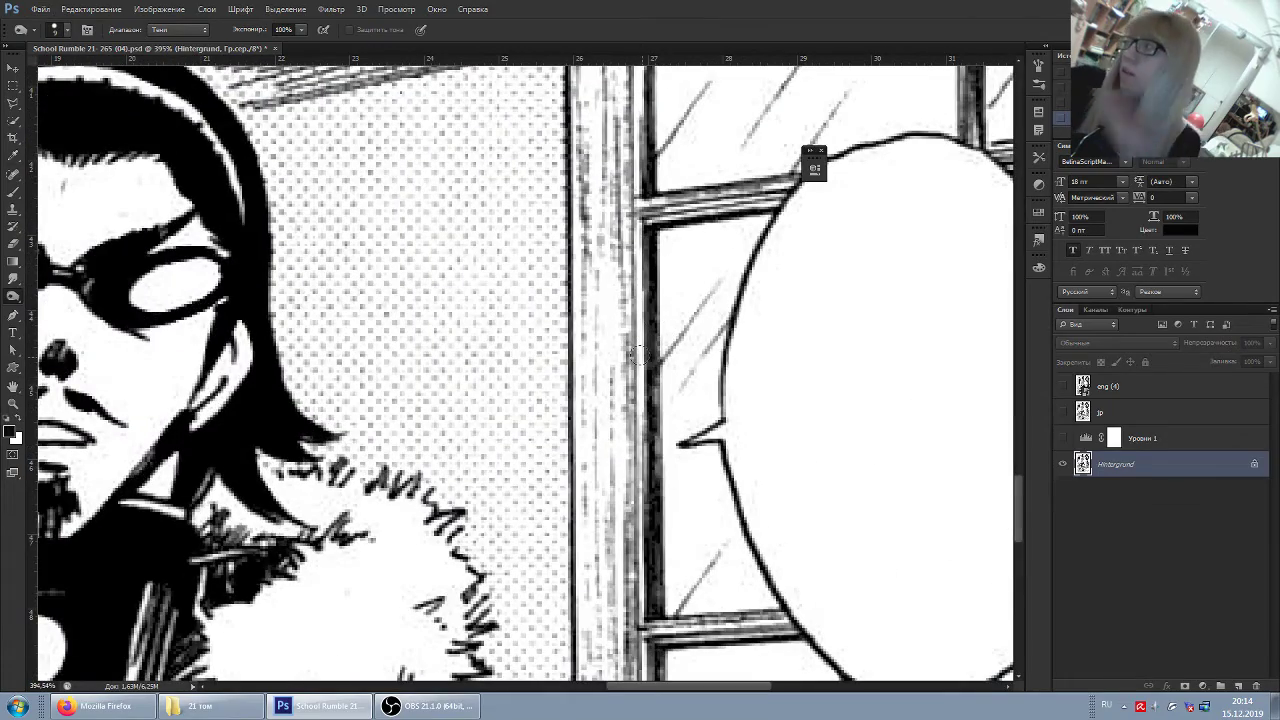
scroll(663, 512, "down", 1)
scroll(660, 493, "down", 1)
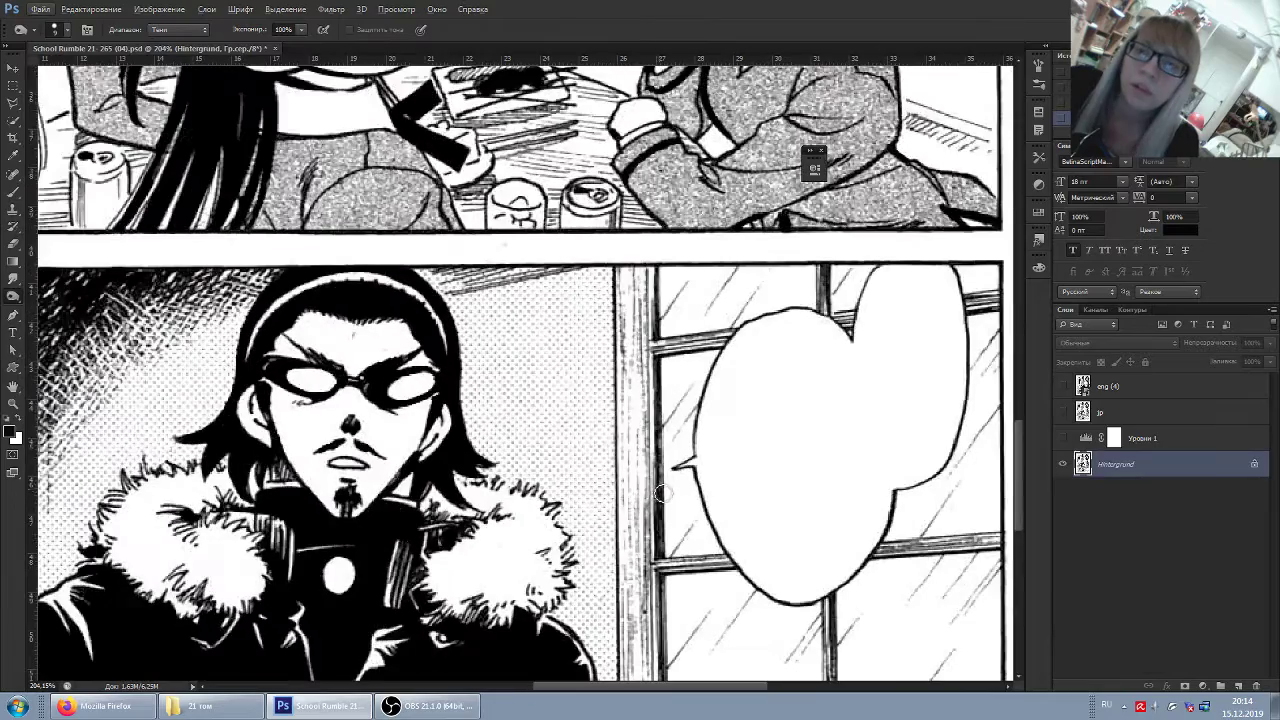
key("ctrl+s")
scroll(450, 260, "up", 3)
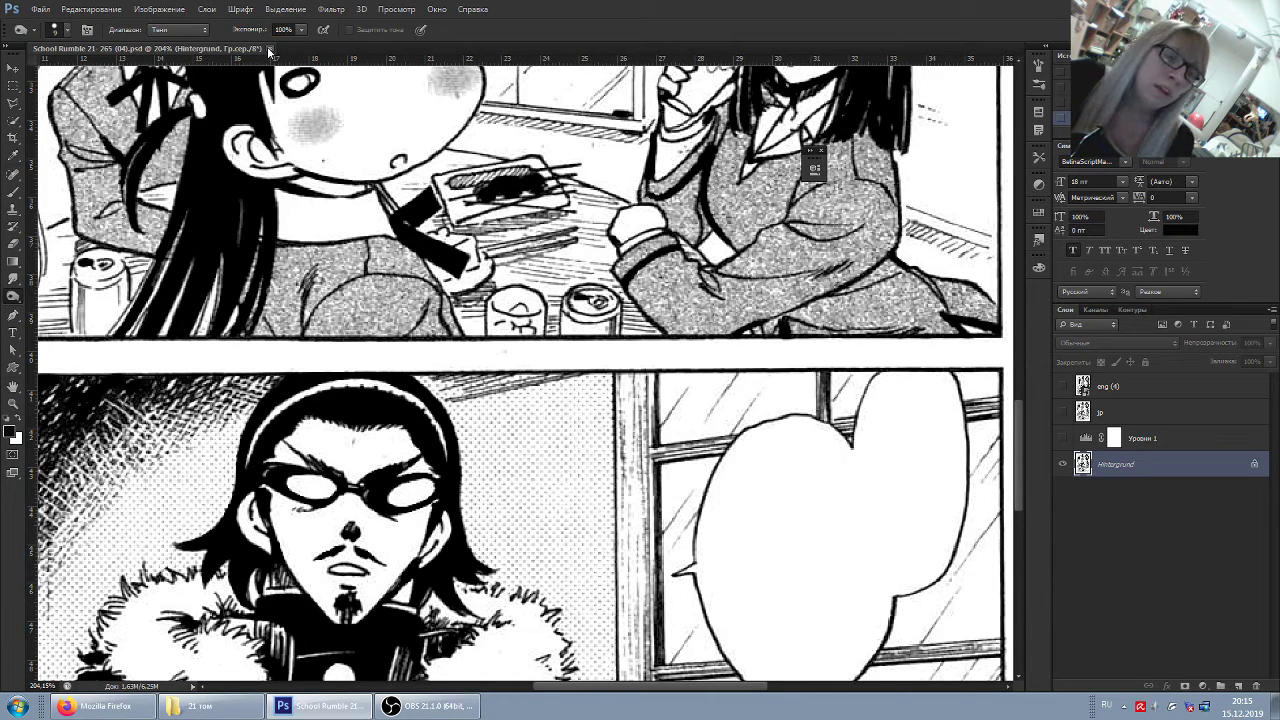
Close page 04 and open School Rumble 21-265 (05).psd from folder 265
left_click(273, 51)
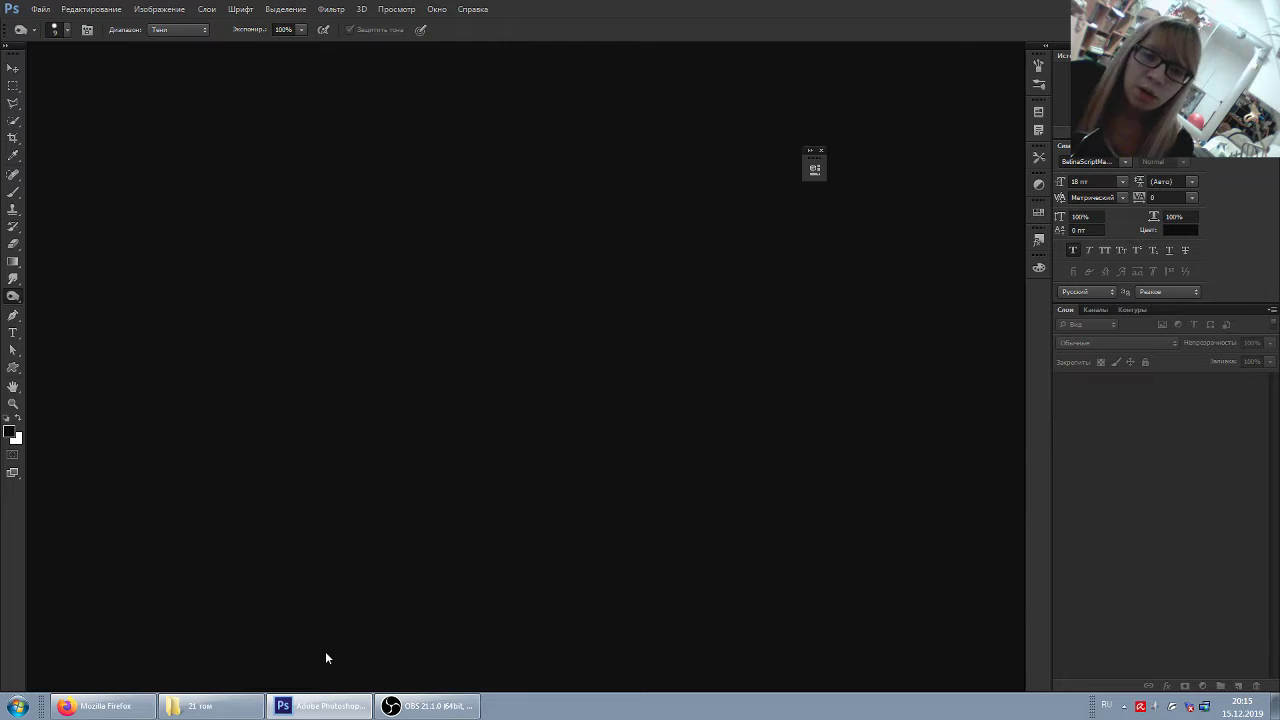
left_click(228, 714)
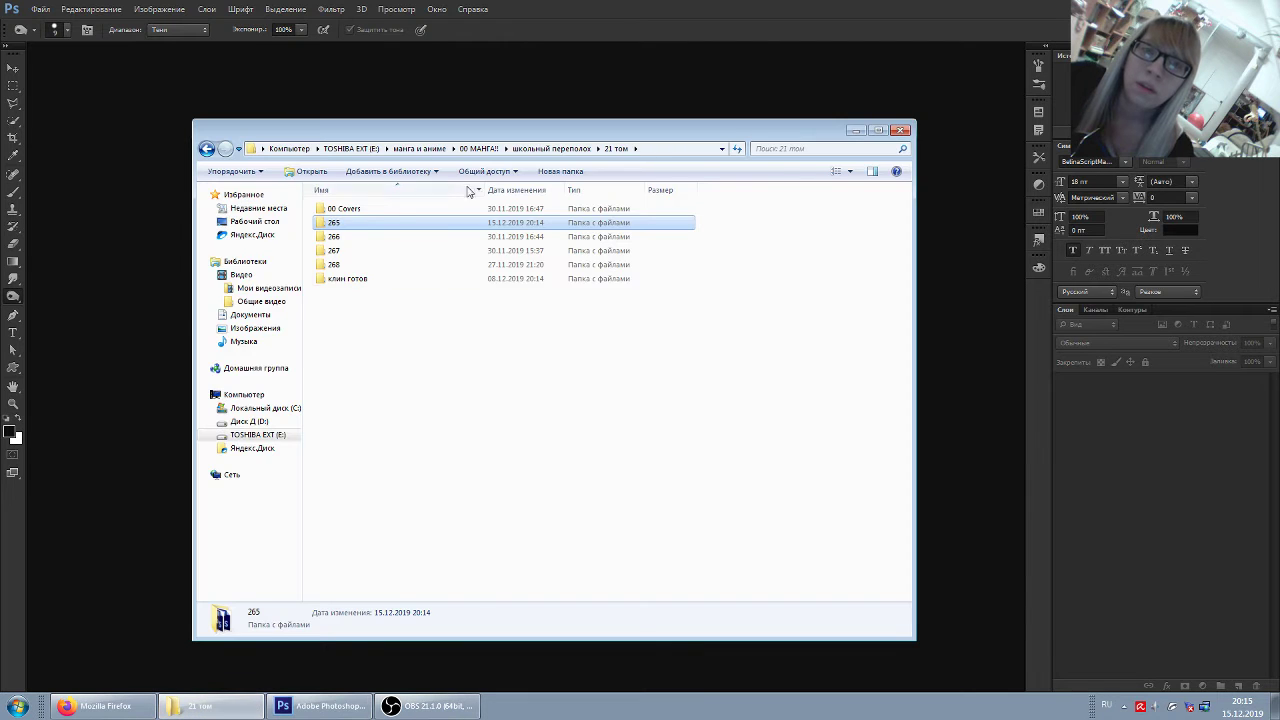
double_click(345, 223)
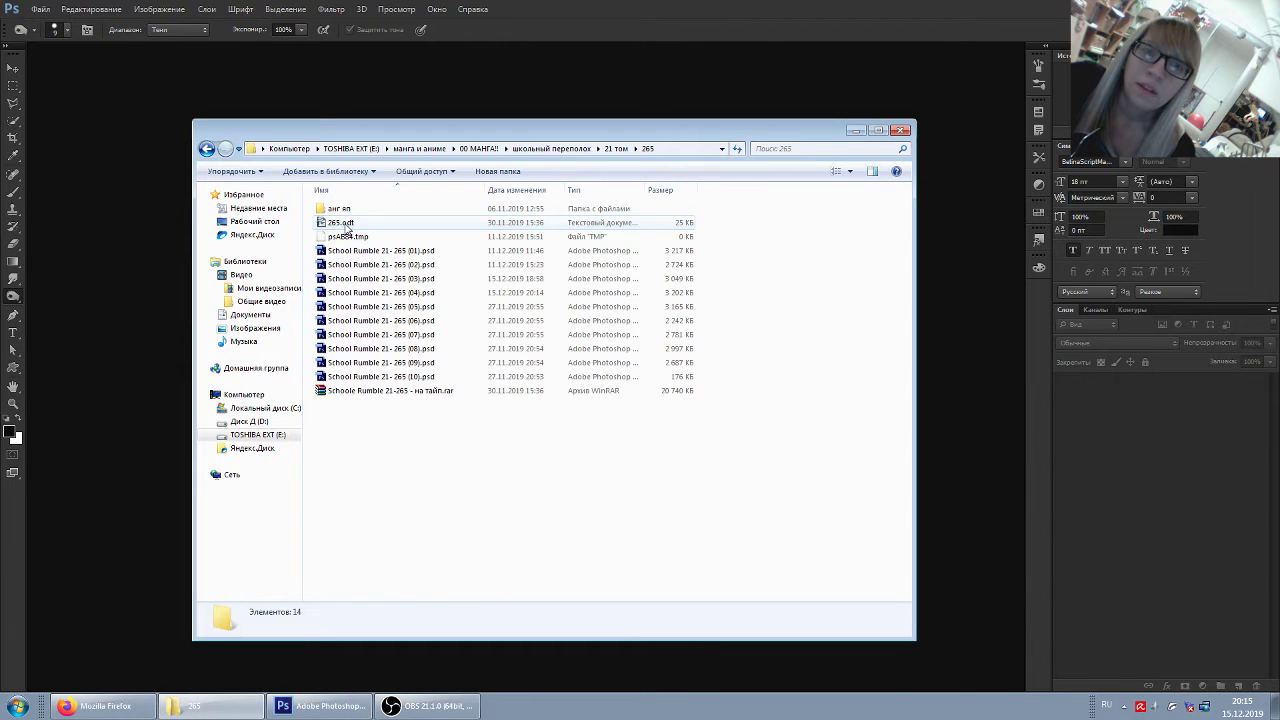
double_click(375, 292)
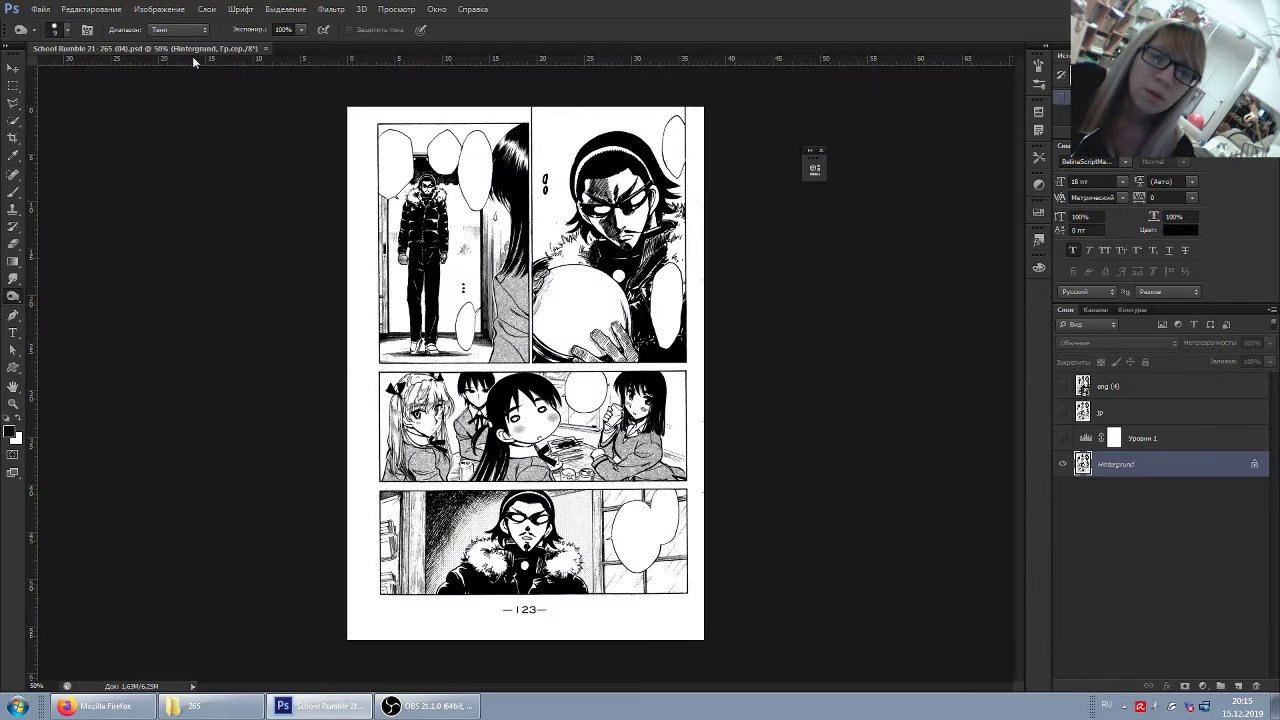
key("ctrl+w")
left_click(200, 706)
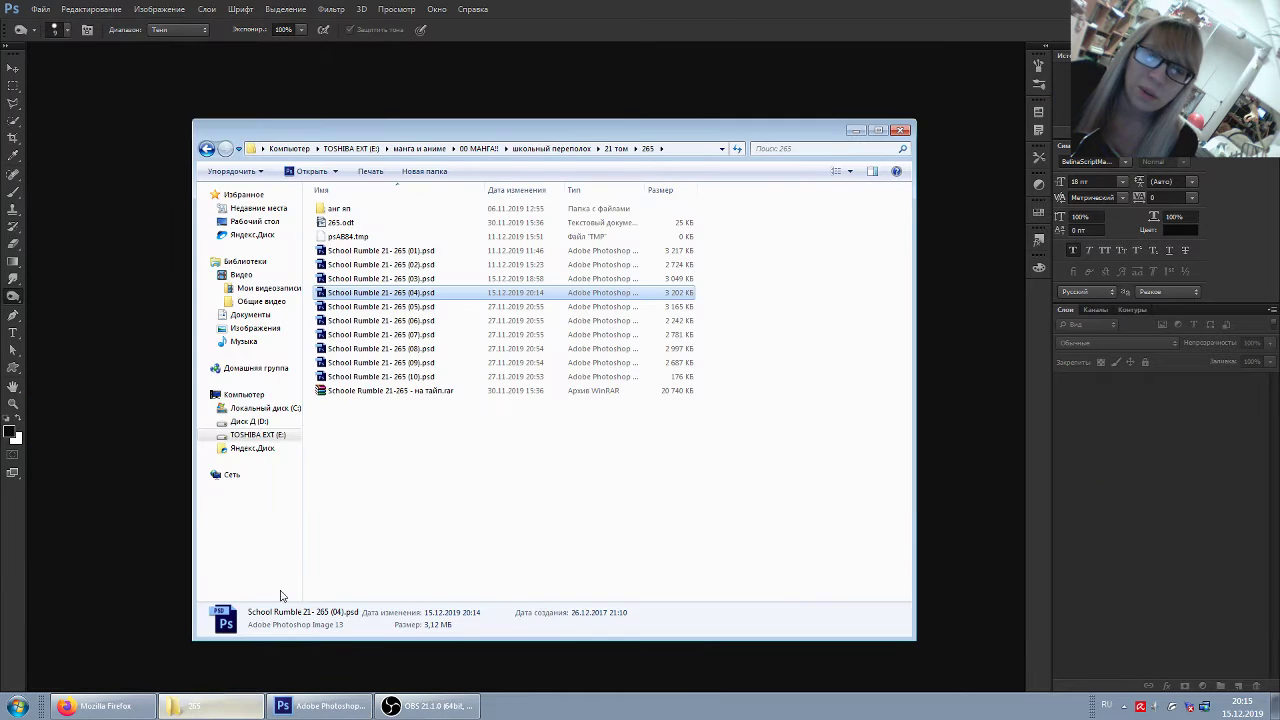
left_click(413, 308)
key("Return")
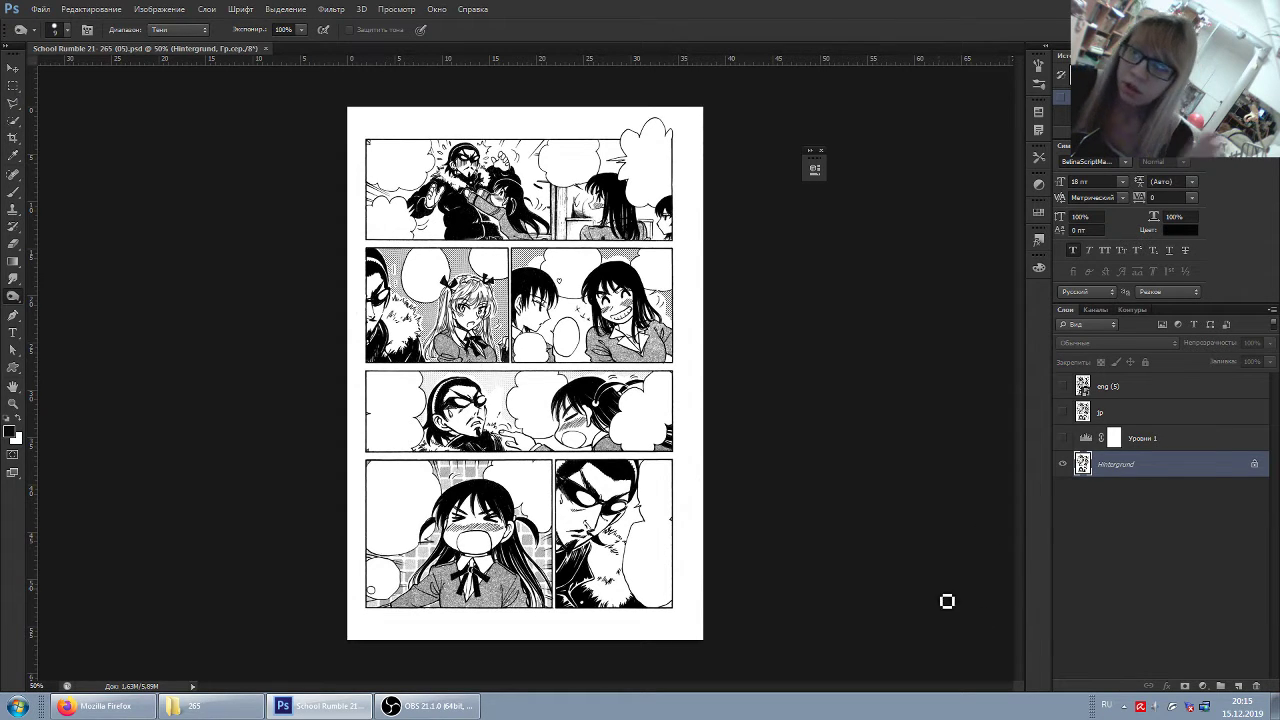
left_click(1065, 437)
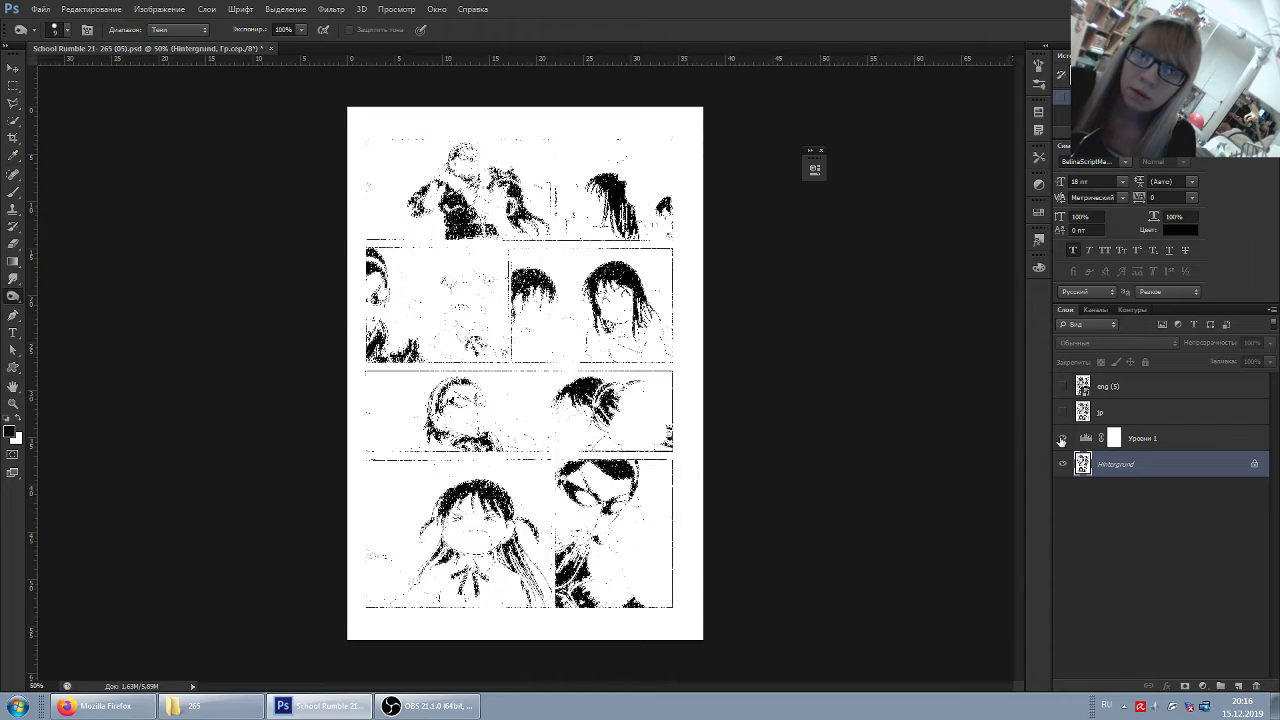
scroll(580, 166, "up", 2)
scroll(580, 166, "up", 3)
scroll(792, 238, "up", 3)
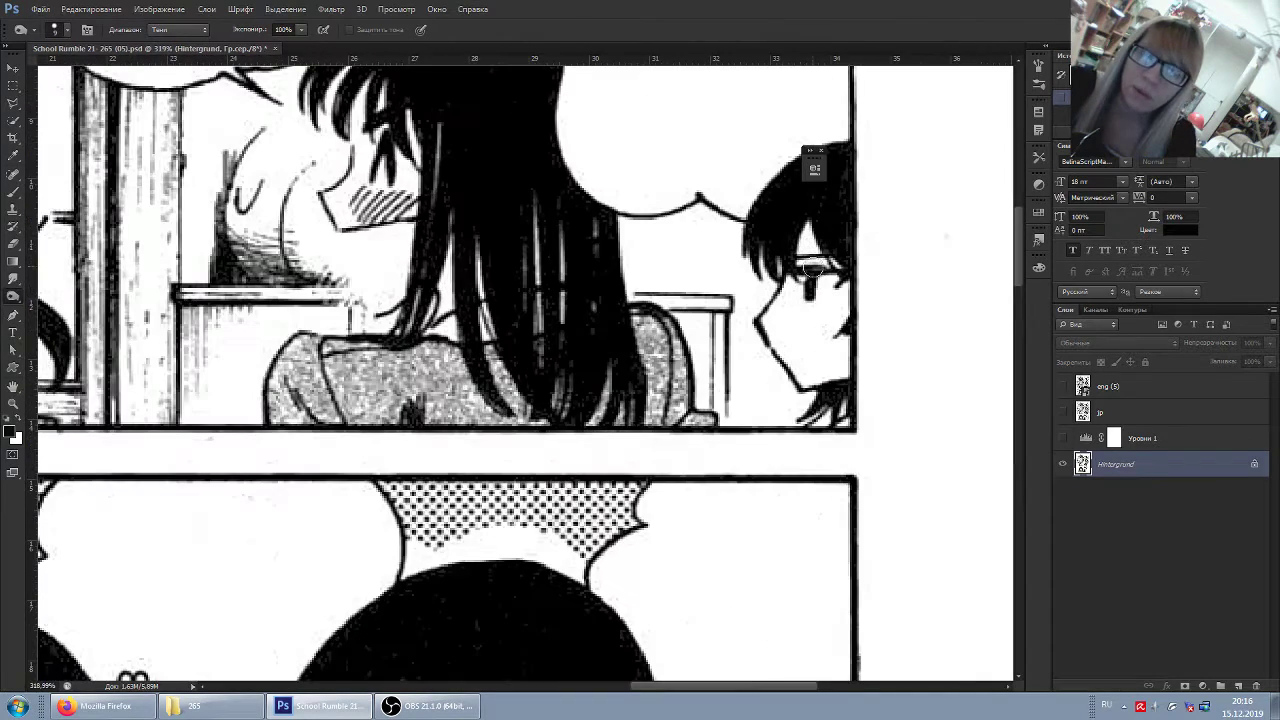
scroll(792, 238, "up", 1)
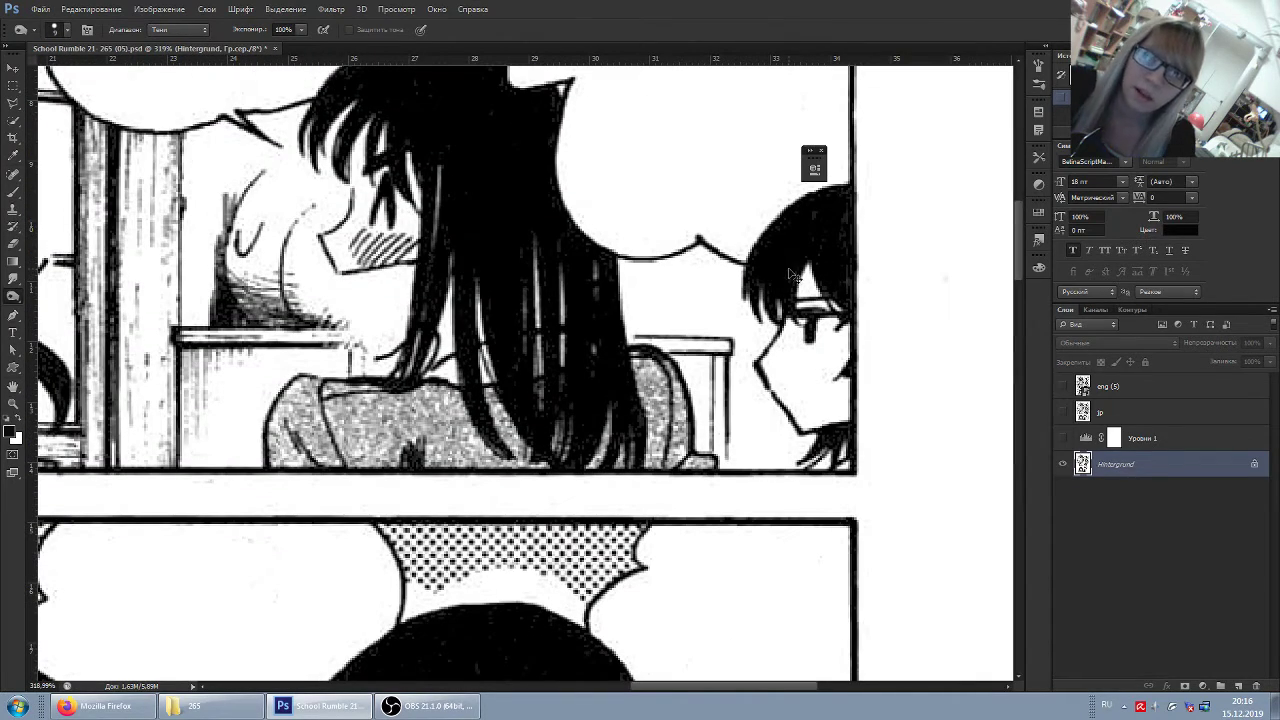
scroll(791, 271, "right", 2)
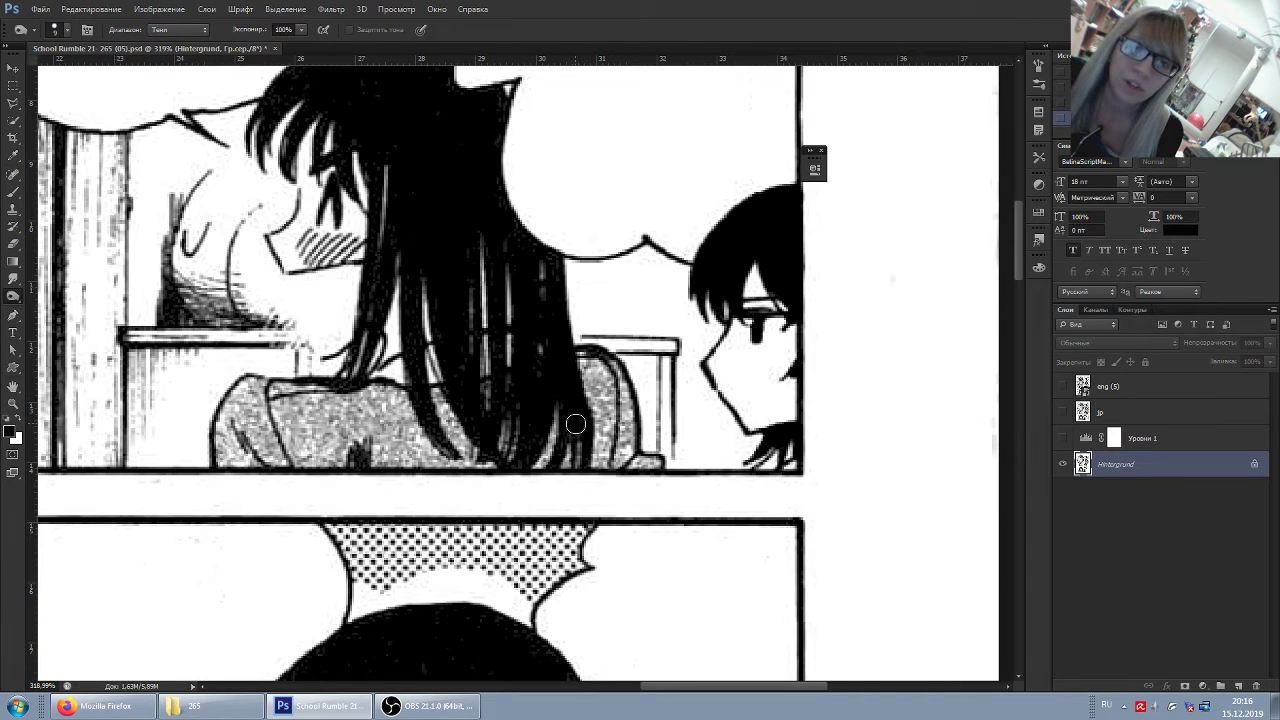
Set a new Burn brush size, then bring OBS Studio to the front
left_click(67, 31)
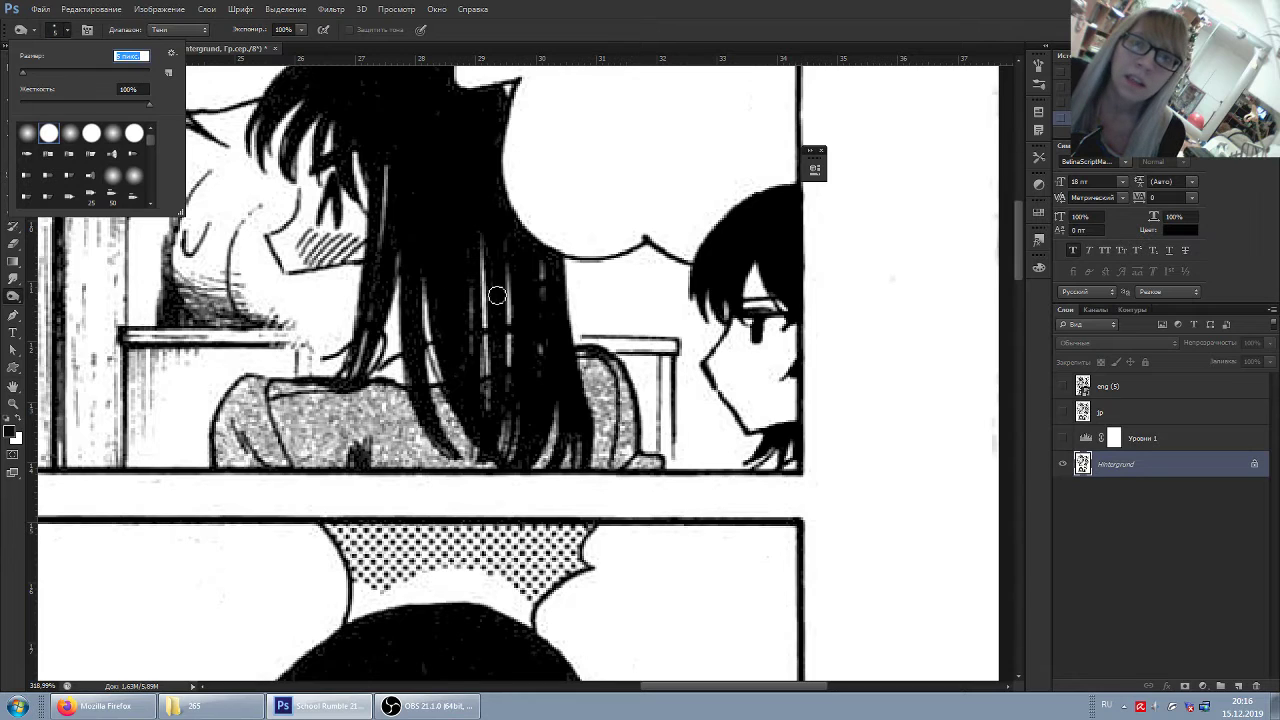
key("Return")
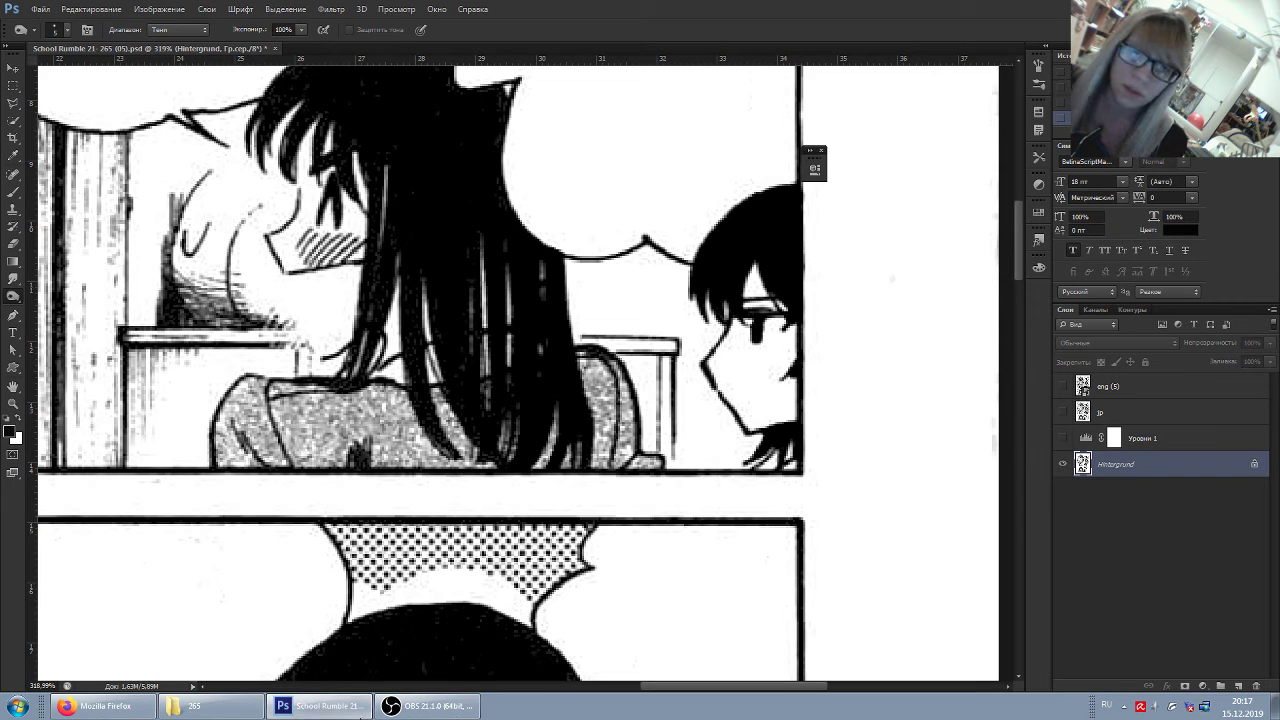
left_click(425, 706)
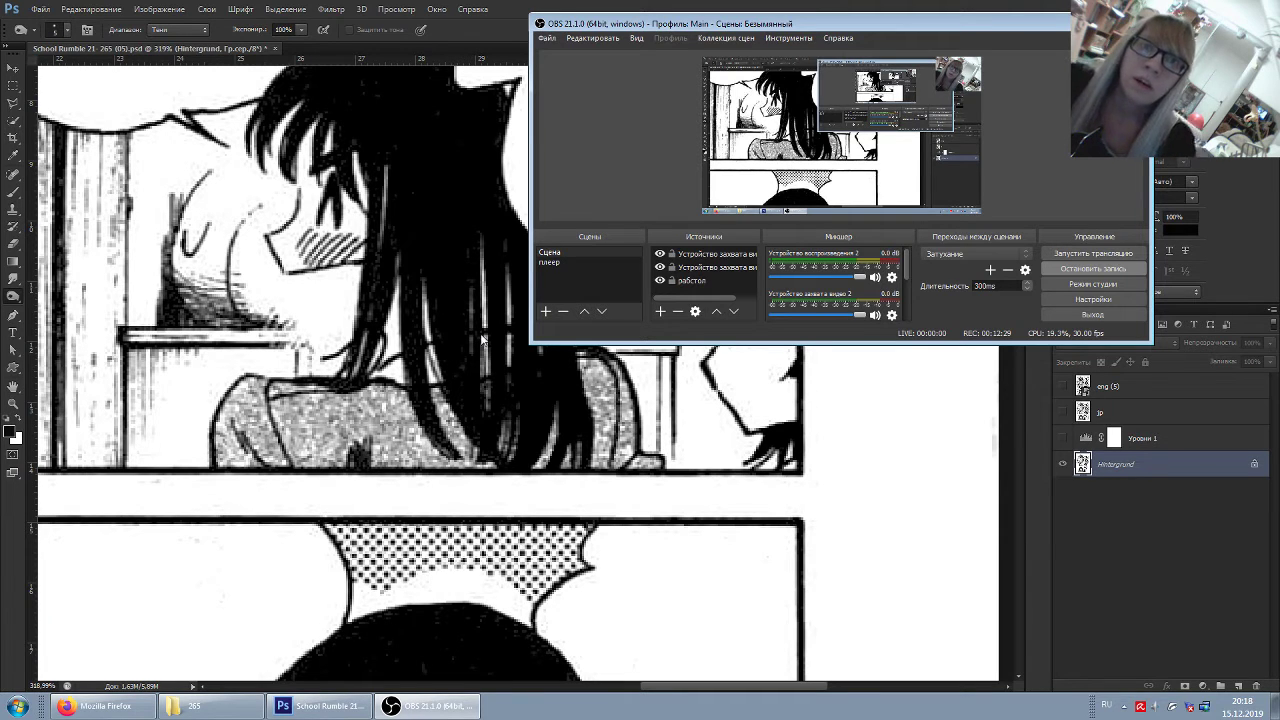
Return to Photoshop so page 05 is fully visible over OBS
left_click(500, 6)
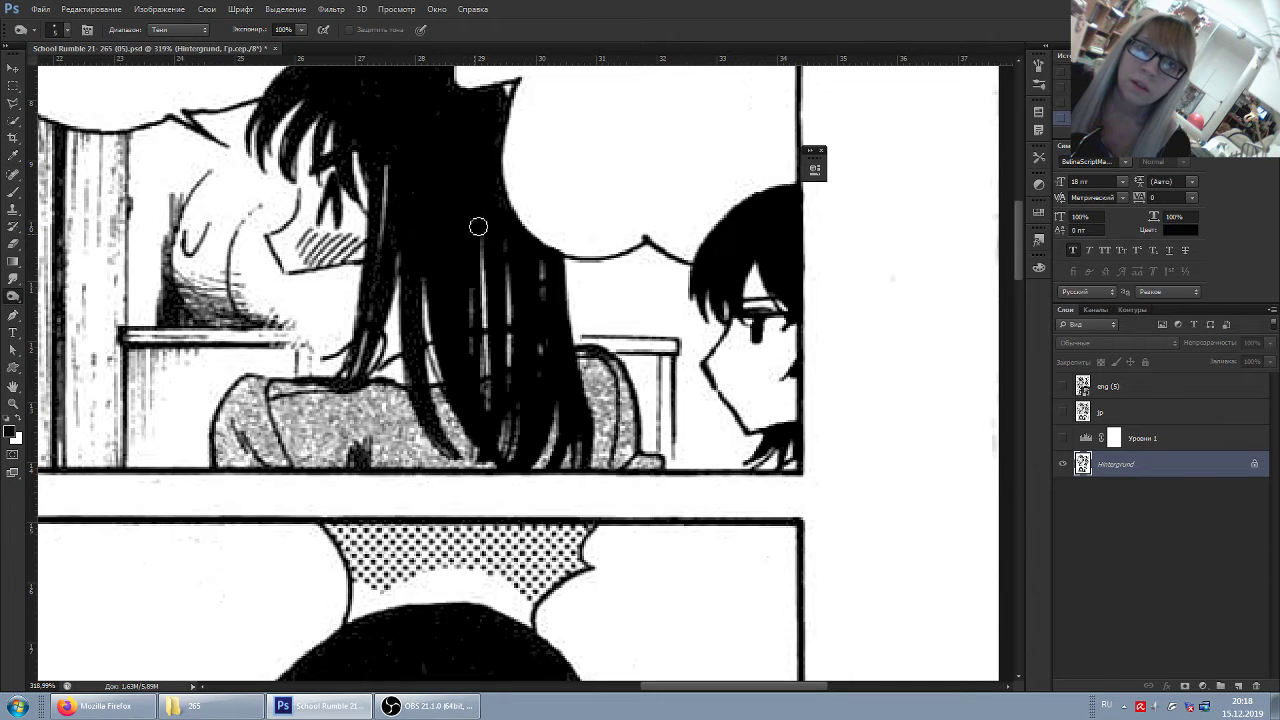
Pan to the crown of the girl's hair and open the Burn brush preset picker
scroll(493, 168, "up", 2)
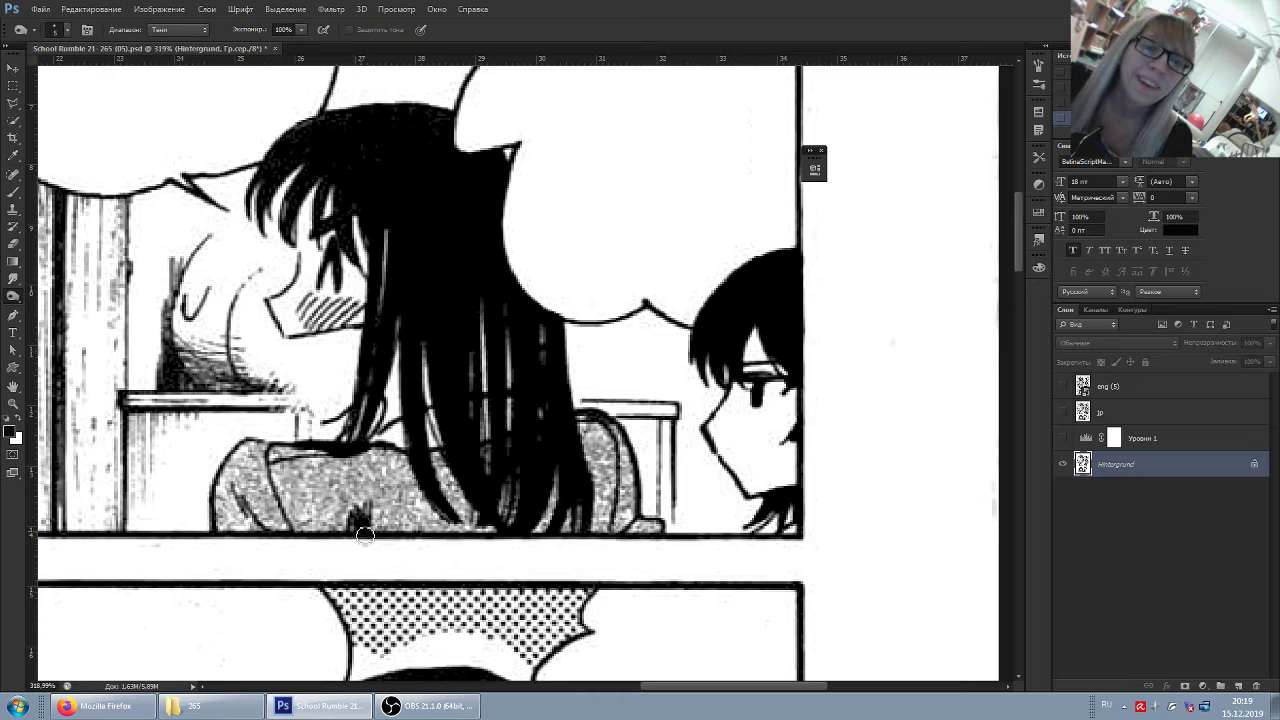
scroll(307, 455, "left", 3)
scroll(277, 357, "left", 3)
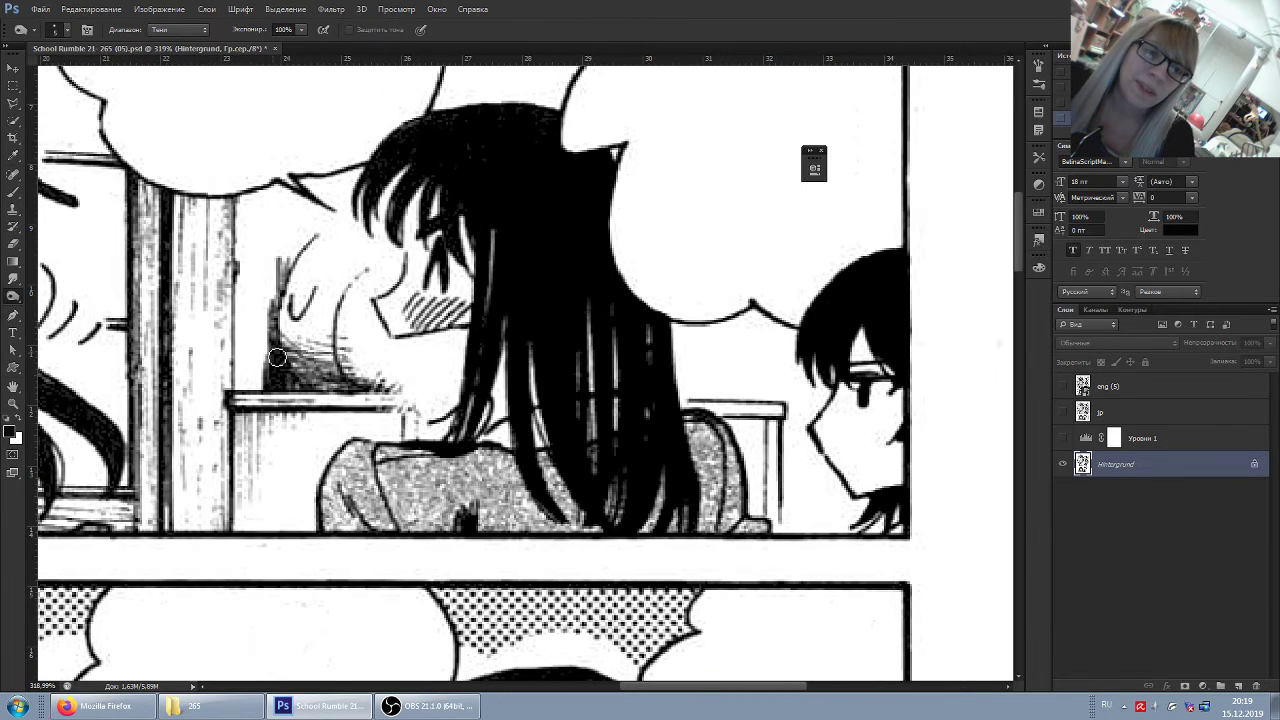
scroll(236, 364, "left", 3)
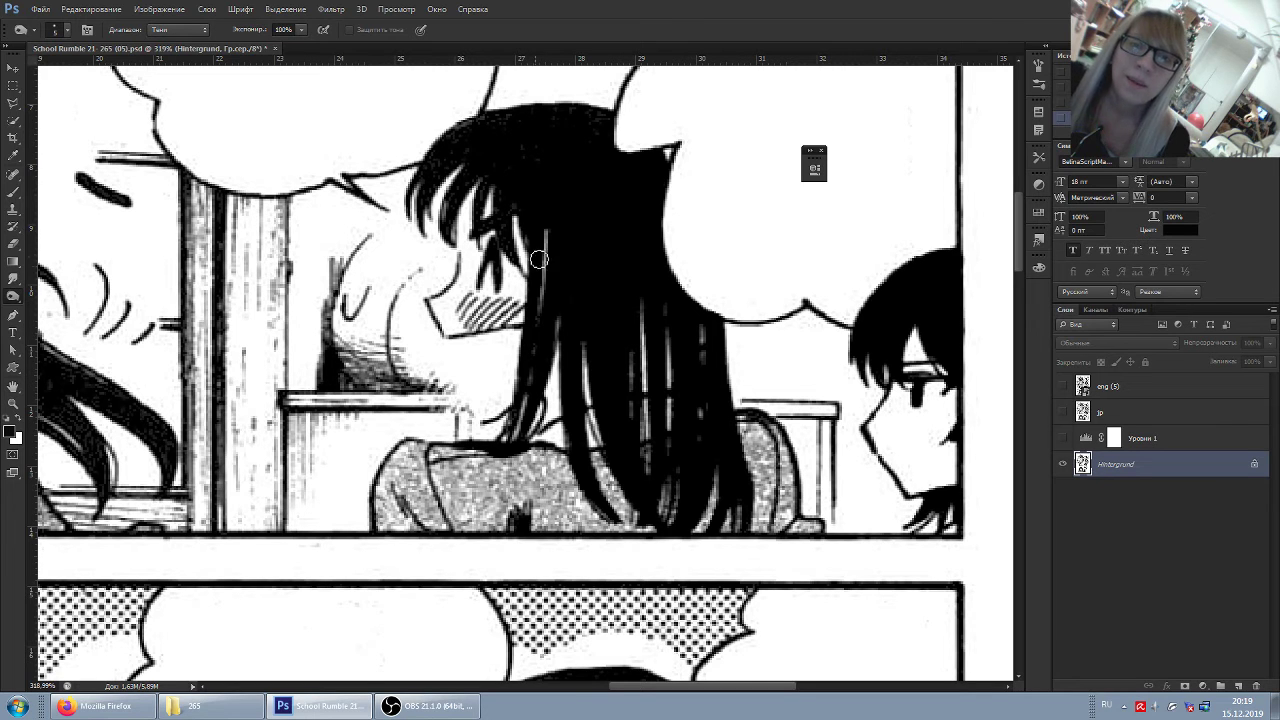
scroll(538, 259, "up", 2)
scroll(557, 271, "up", 1)
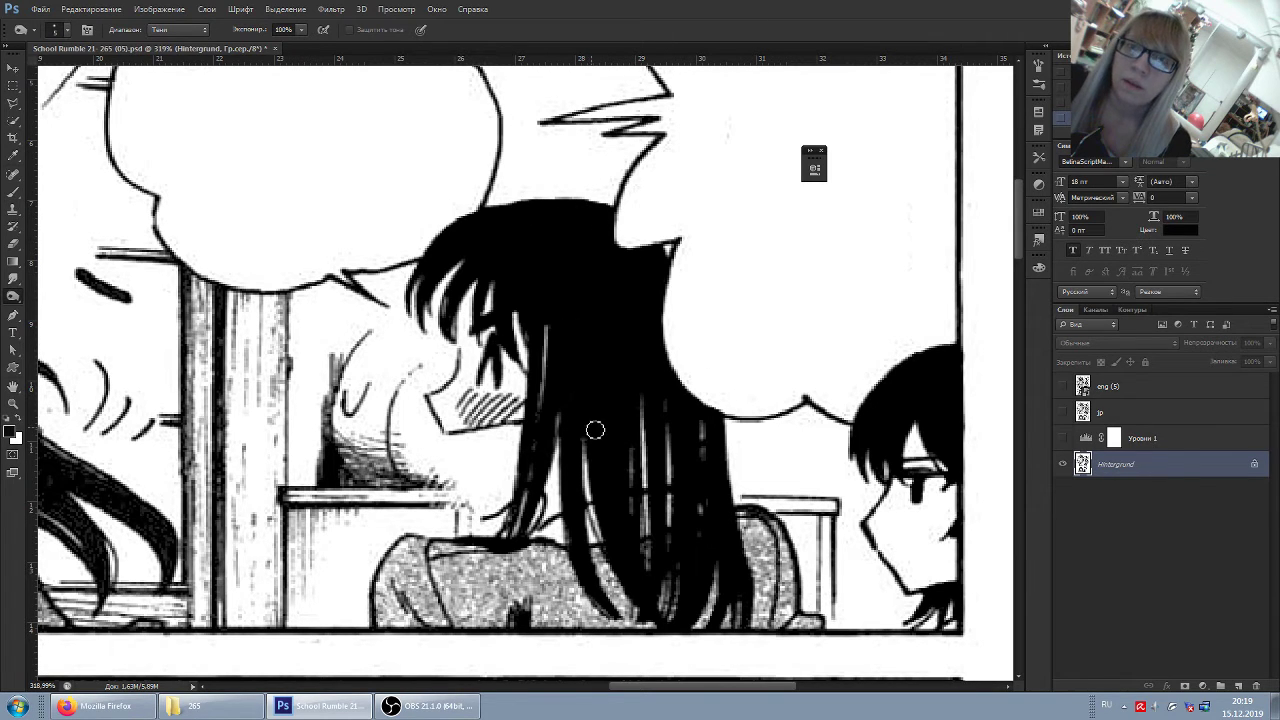
left_click(66, 30)
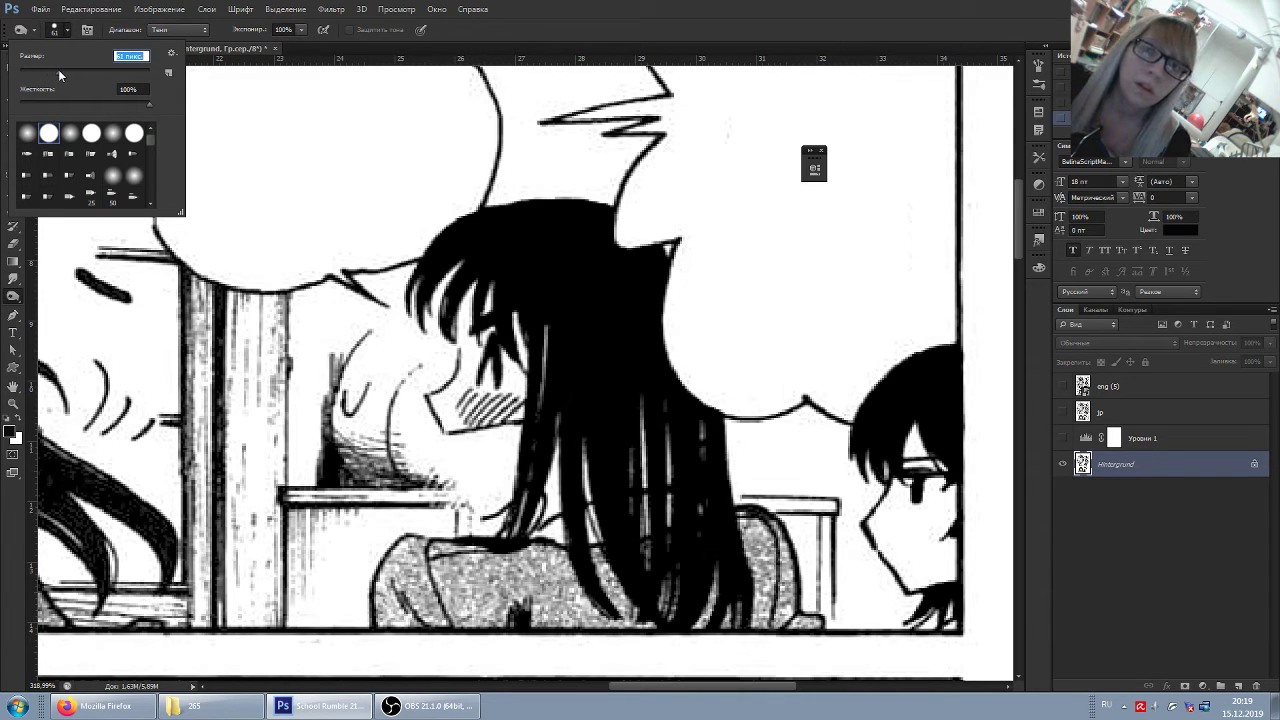
Shrink the brush to about 5 px, preview Уровни 1 briefly, and edit Hintergrund
left_click_drag(50, 67, 23, 69)
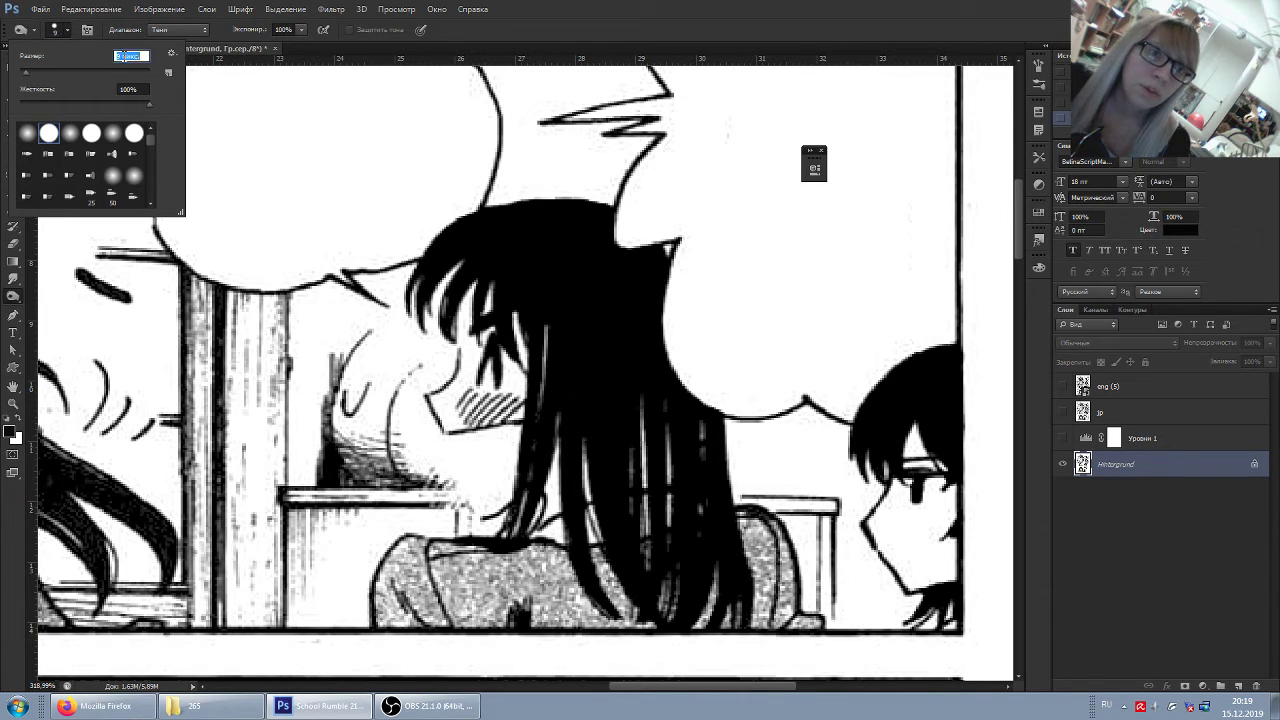
left_click(1097, 611)
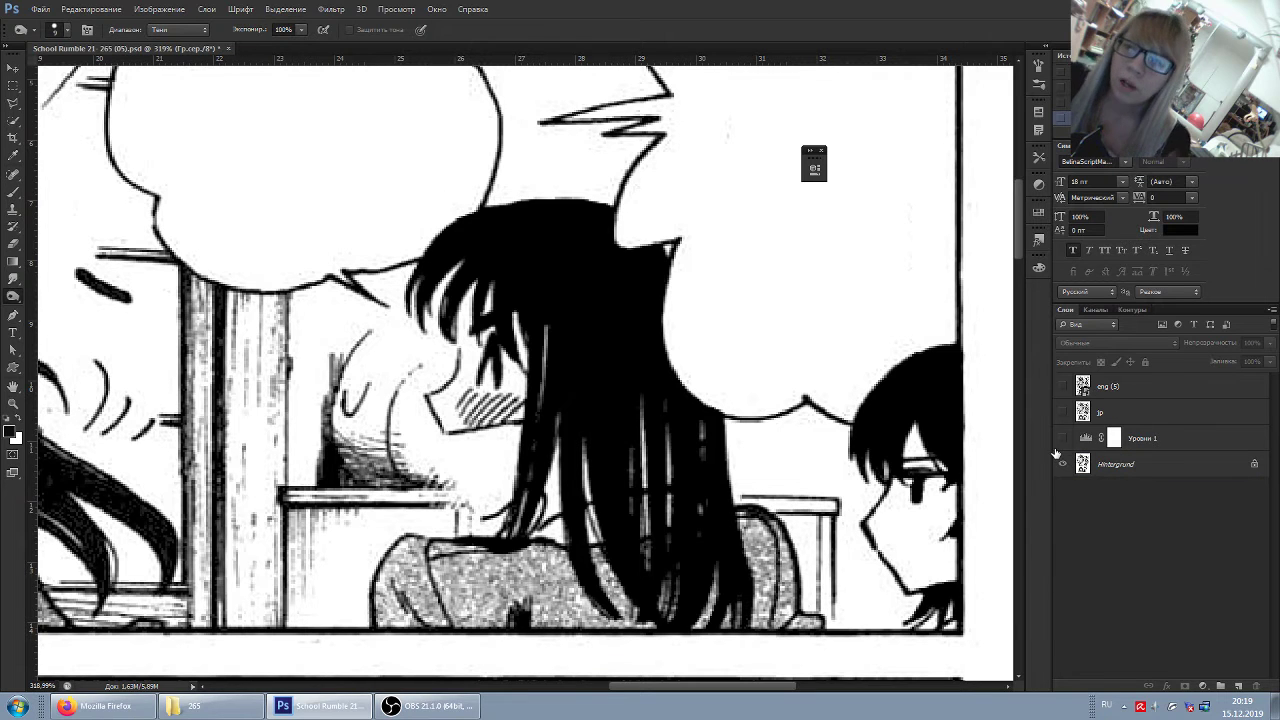
left_click(1061, 439)
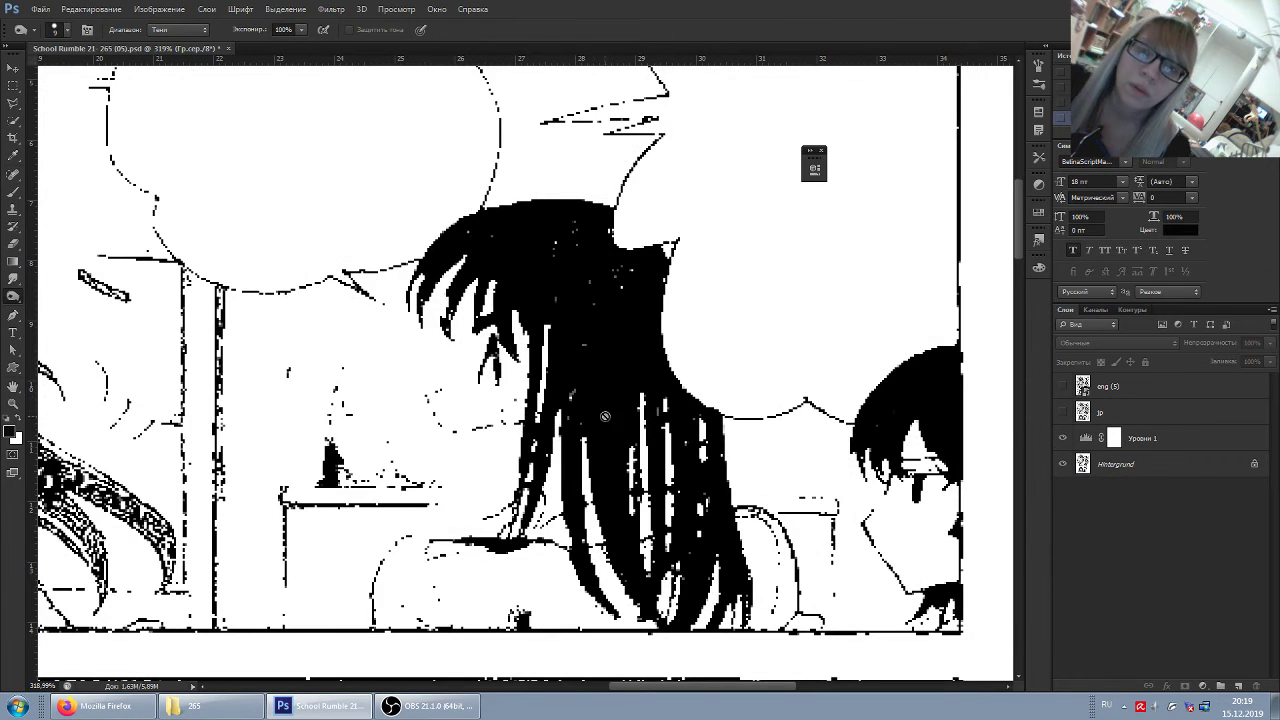
left_click(1124, 465)
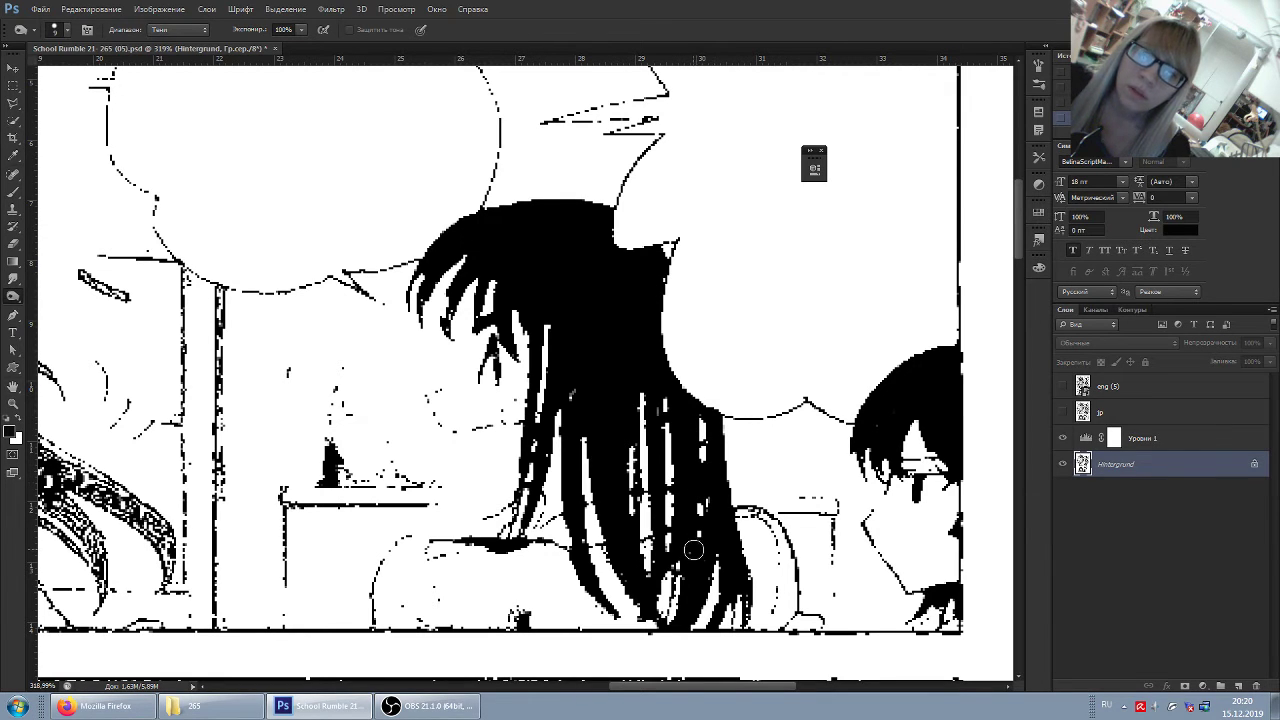
left_click(1061, 438)
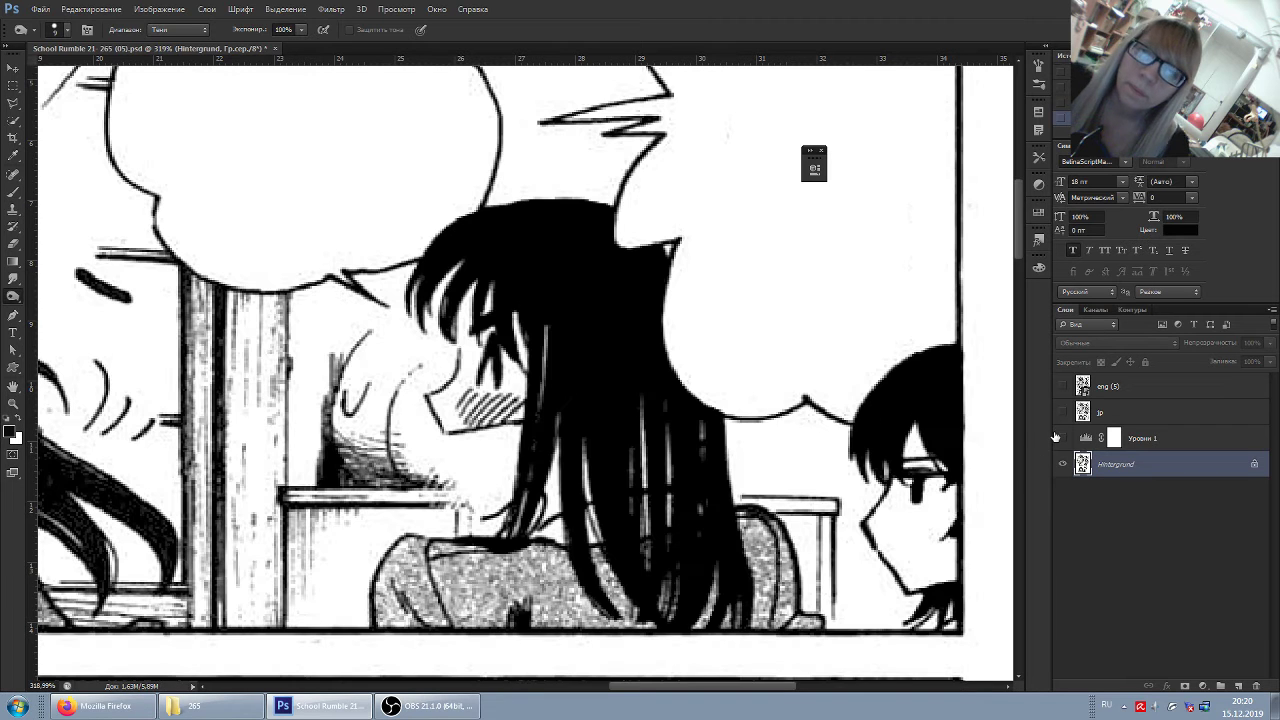
Pan left to the long-haired girl and adjust the Burn brush size
scroll(587, 327, "left", 2)
scroll(587, 327, "left", 1)
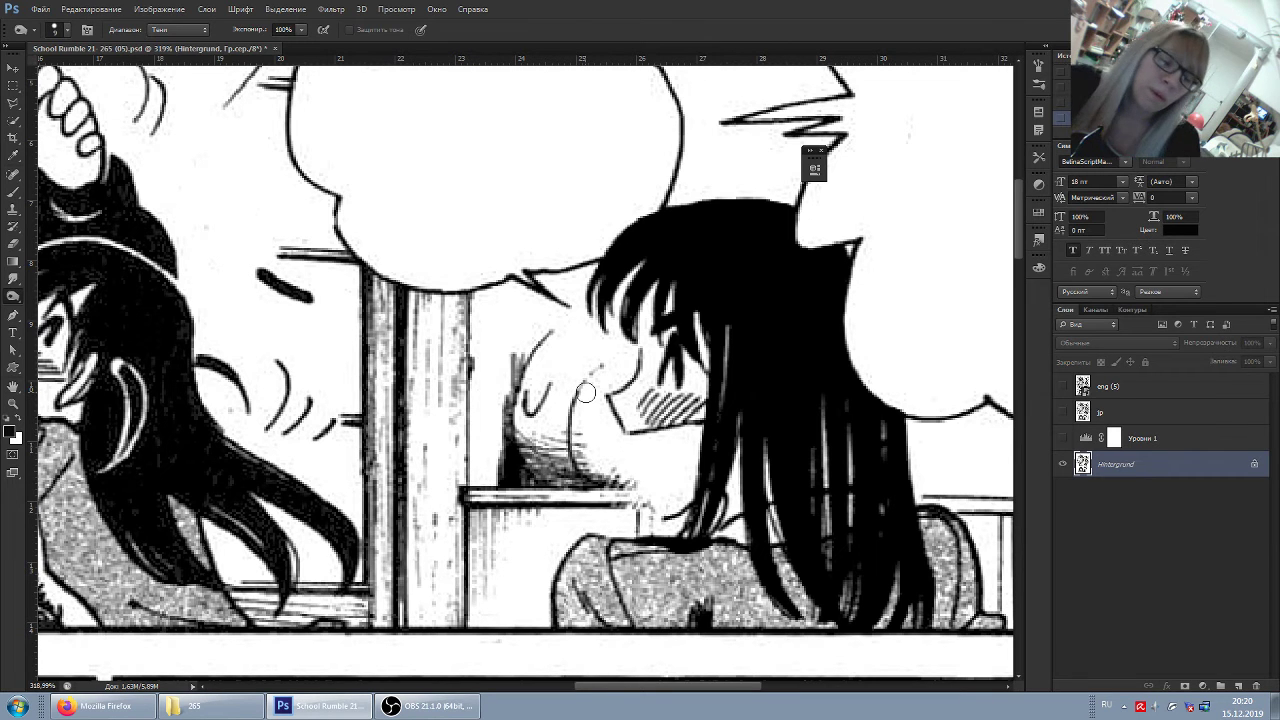
scroll(560, 420, "left", 3)
scroll(550, 410, "left", 3)
scroll(545, 400, "left", 3)
scroll(541, 398, "left", 2)
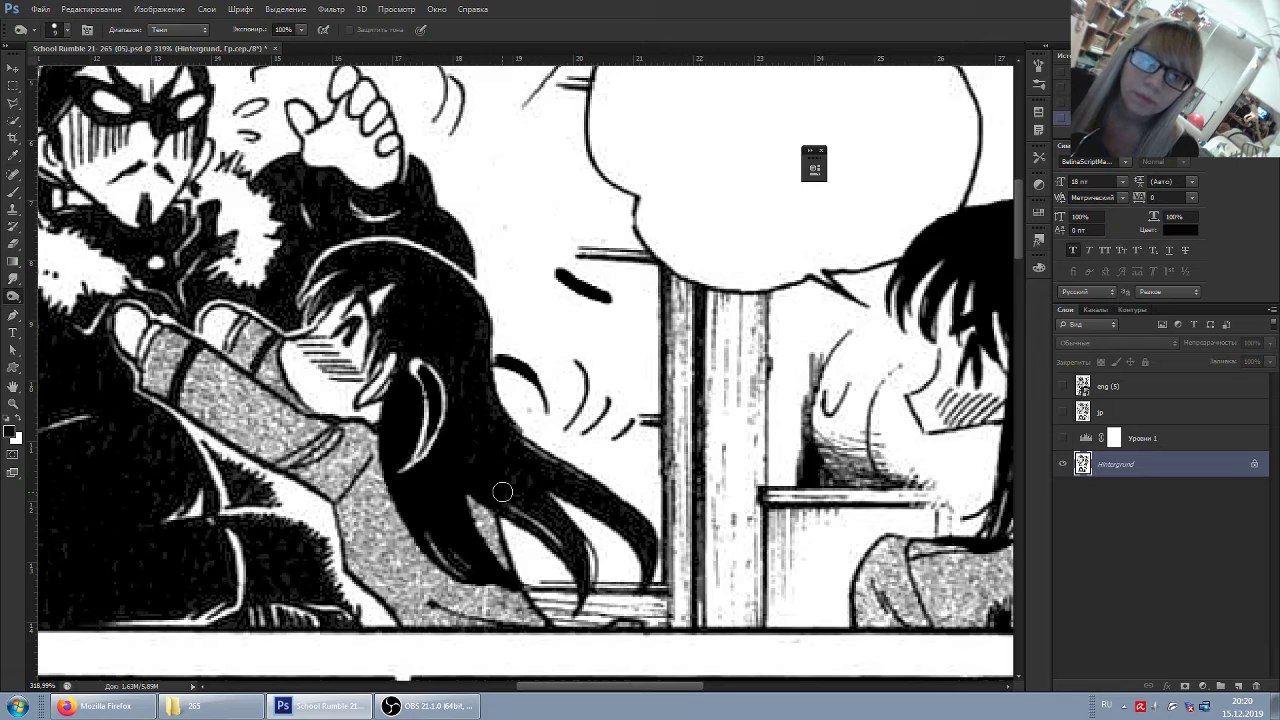
left_click(66, 31)
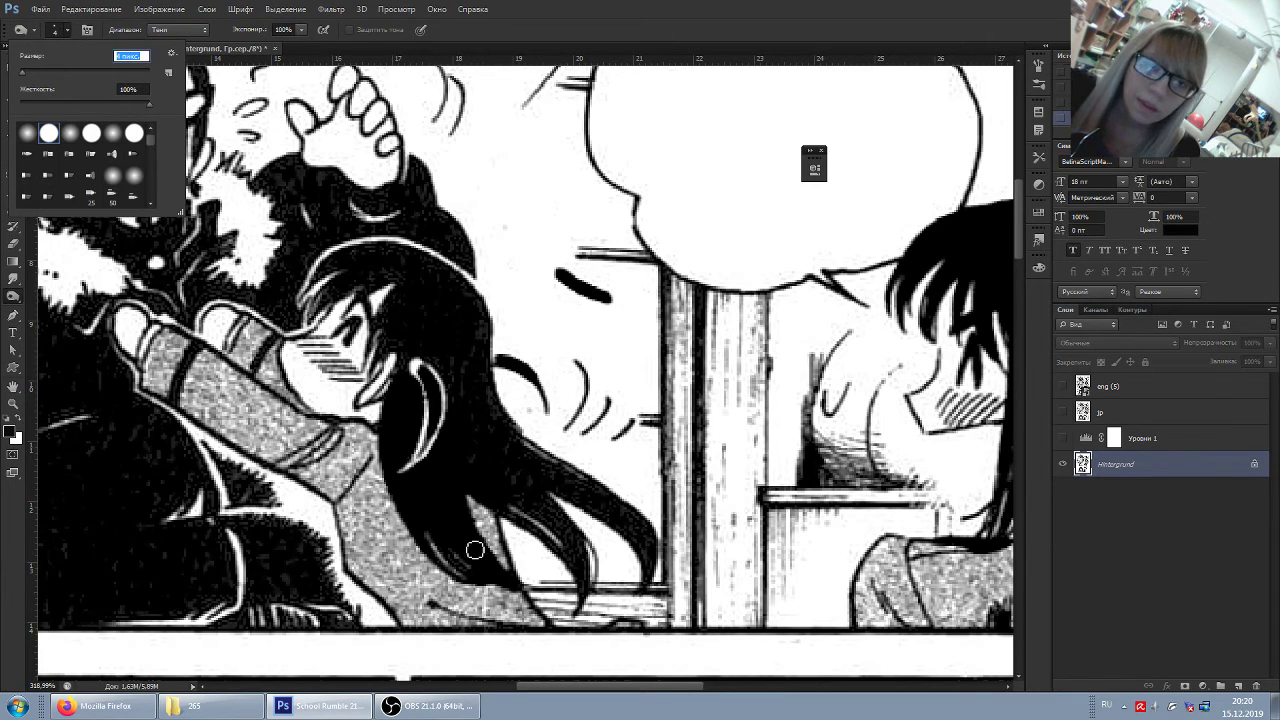
key("Return")
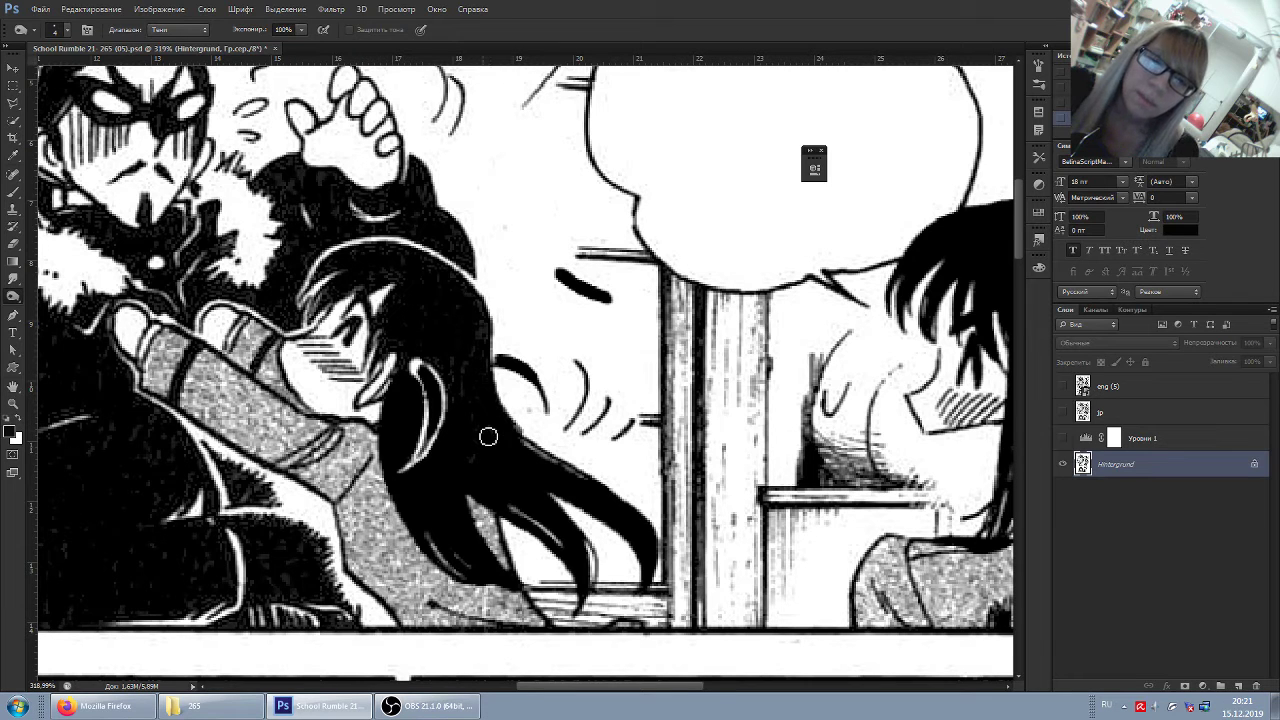
scroll(260, 225, "up", 1)
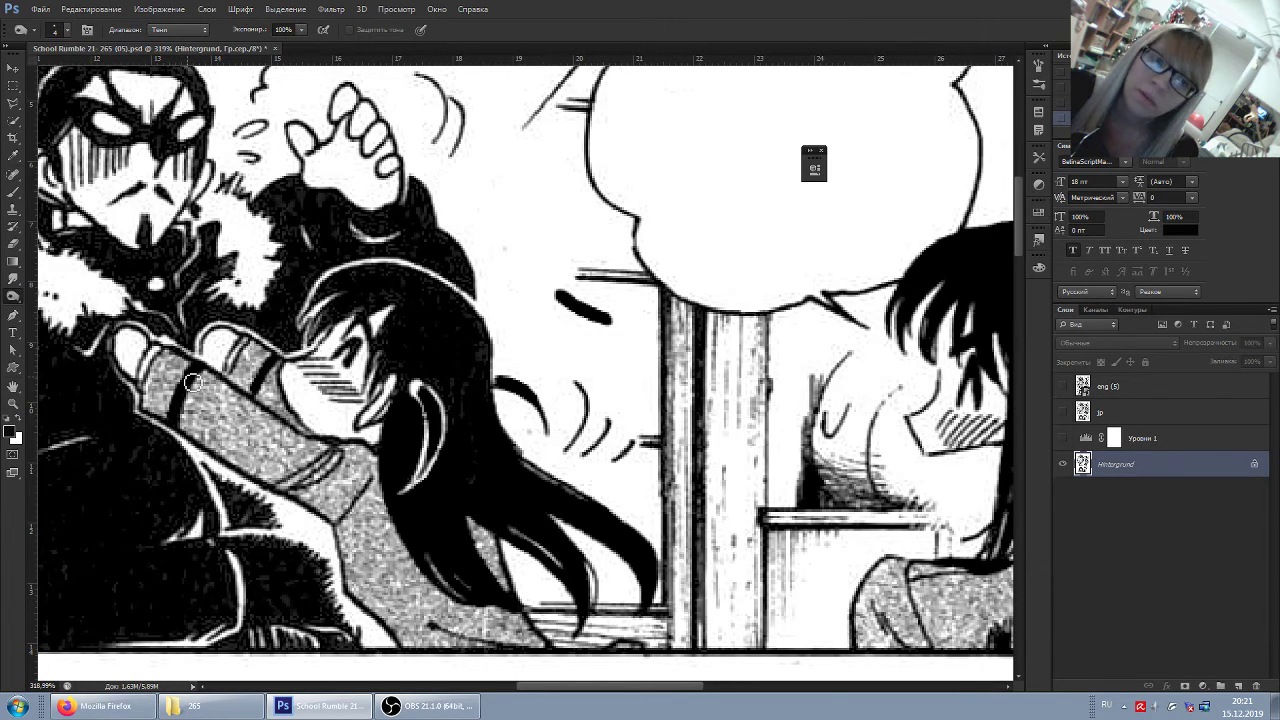
Set the Burn brush to 8 px, darken the coat beside the fur collar, then pan
left_click(69, 31)
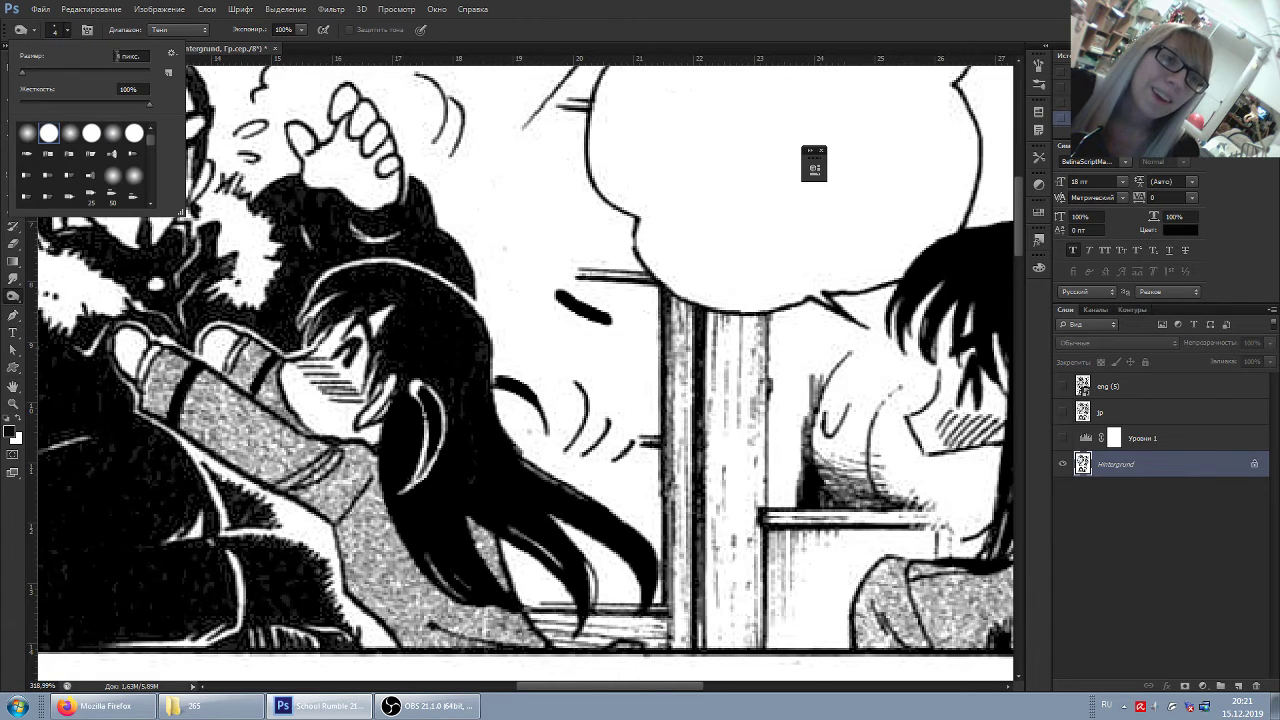
type("8")
key("Return")
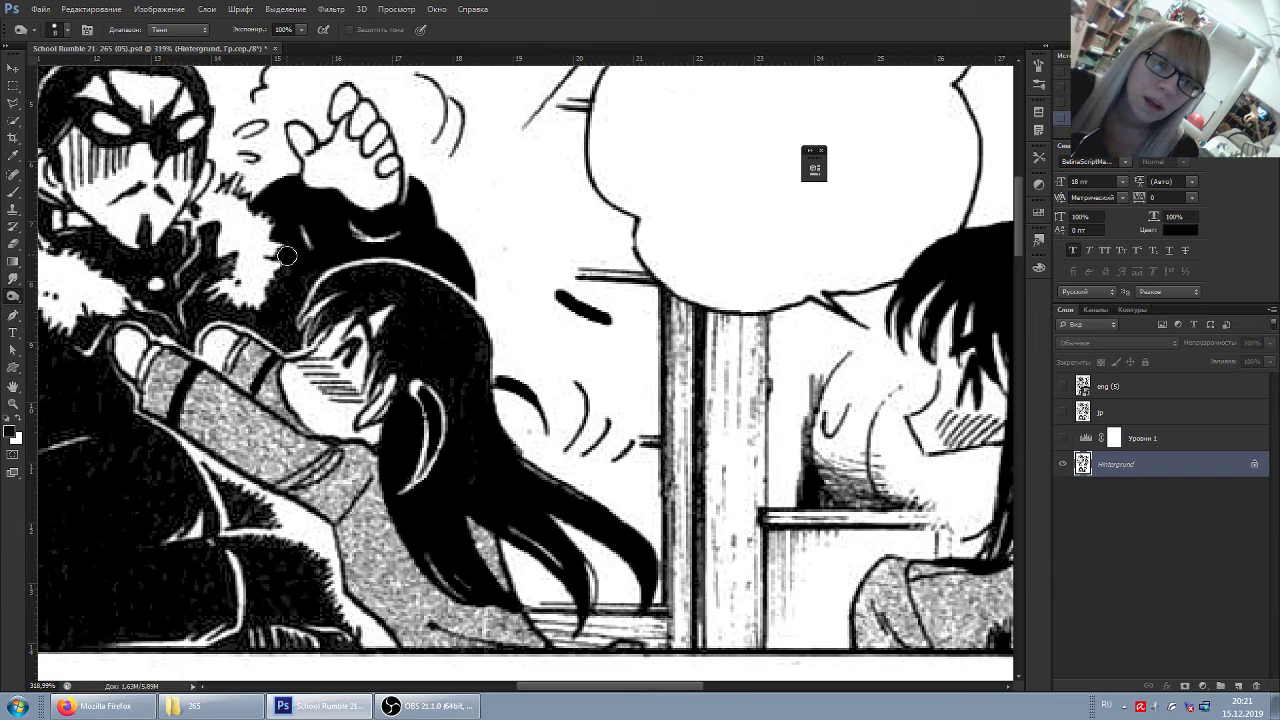
left_click_drag(287, 256, 274, 305)
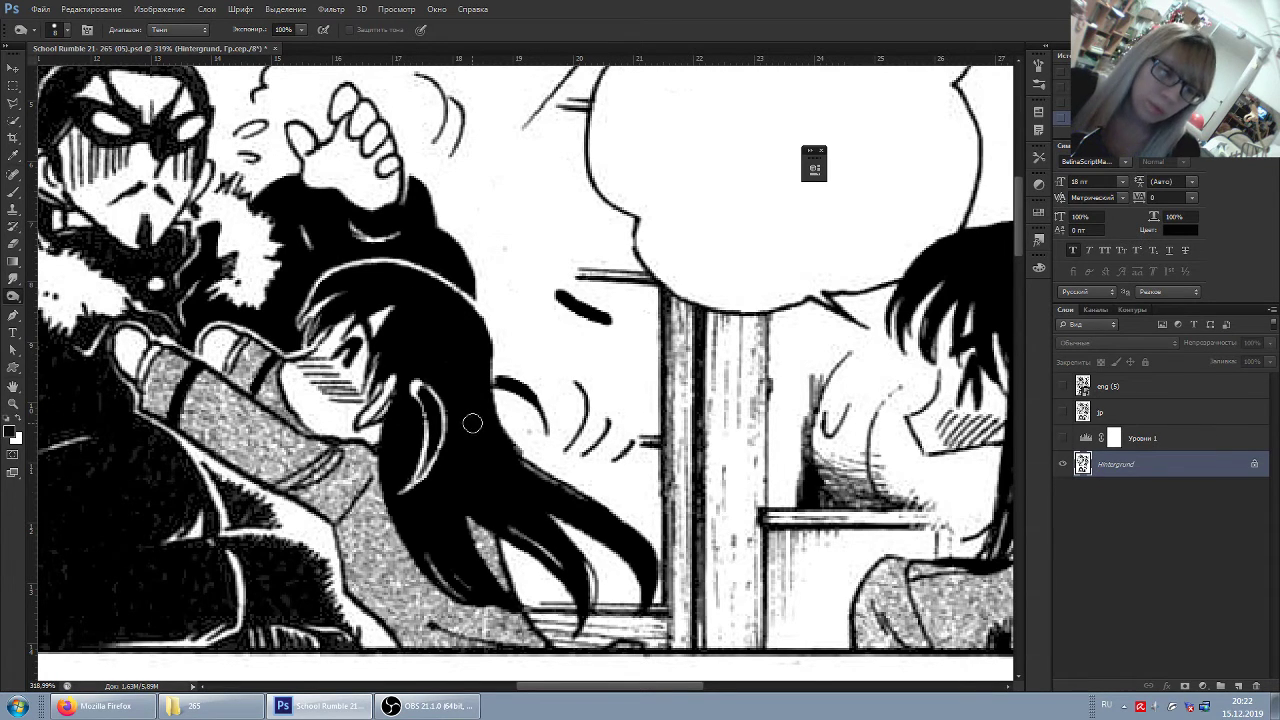
left_click_drag(535, 691, 487, 691)
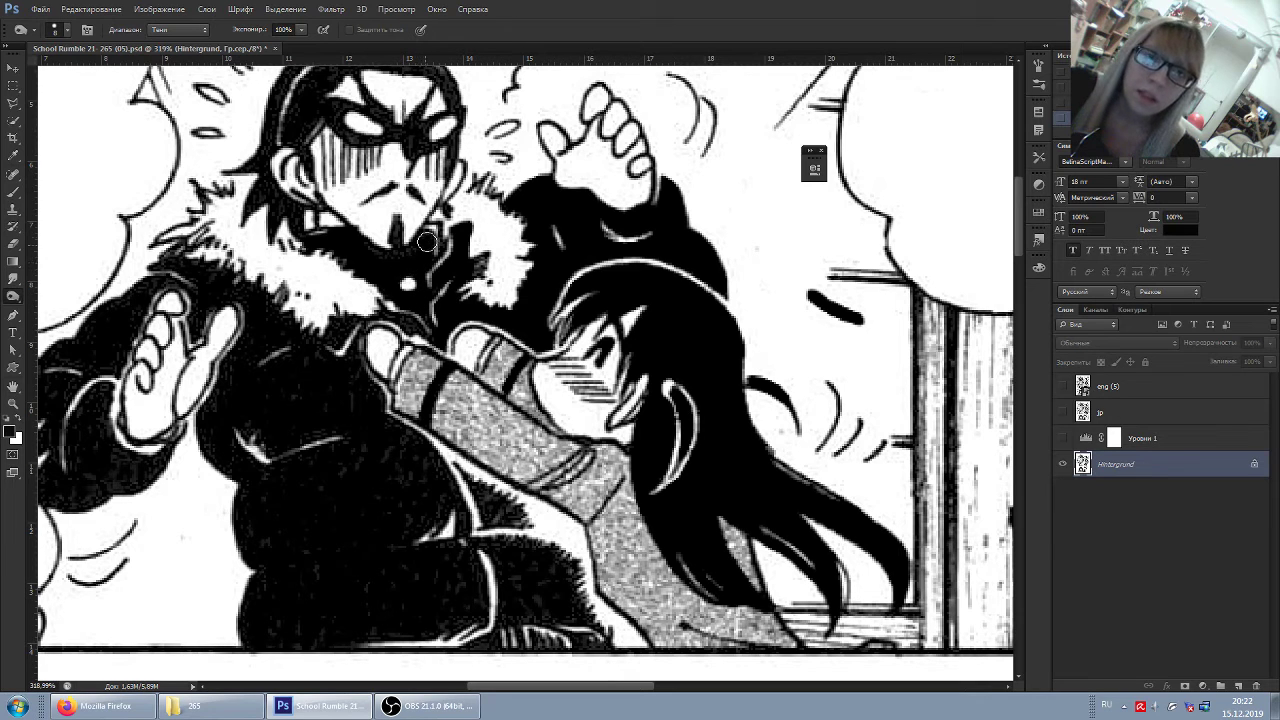
Burn the area under the man's chin and fur collar darker, checking the brush size in the brush picker
mouse_move(408, 258)
left_mouse_down()
mouse_move(365, 250)
mouse_move(397, 232)
left_mouse_up()
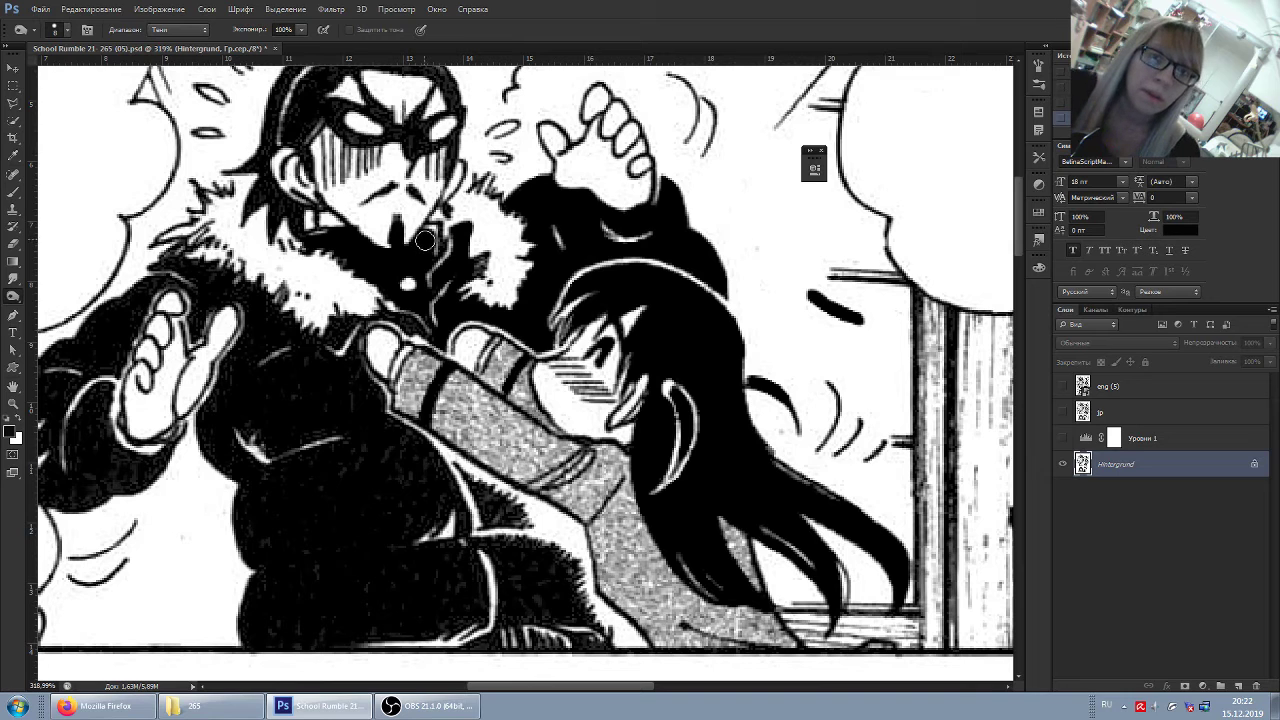
left_click(58, 29)
left_click(133, 56)
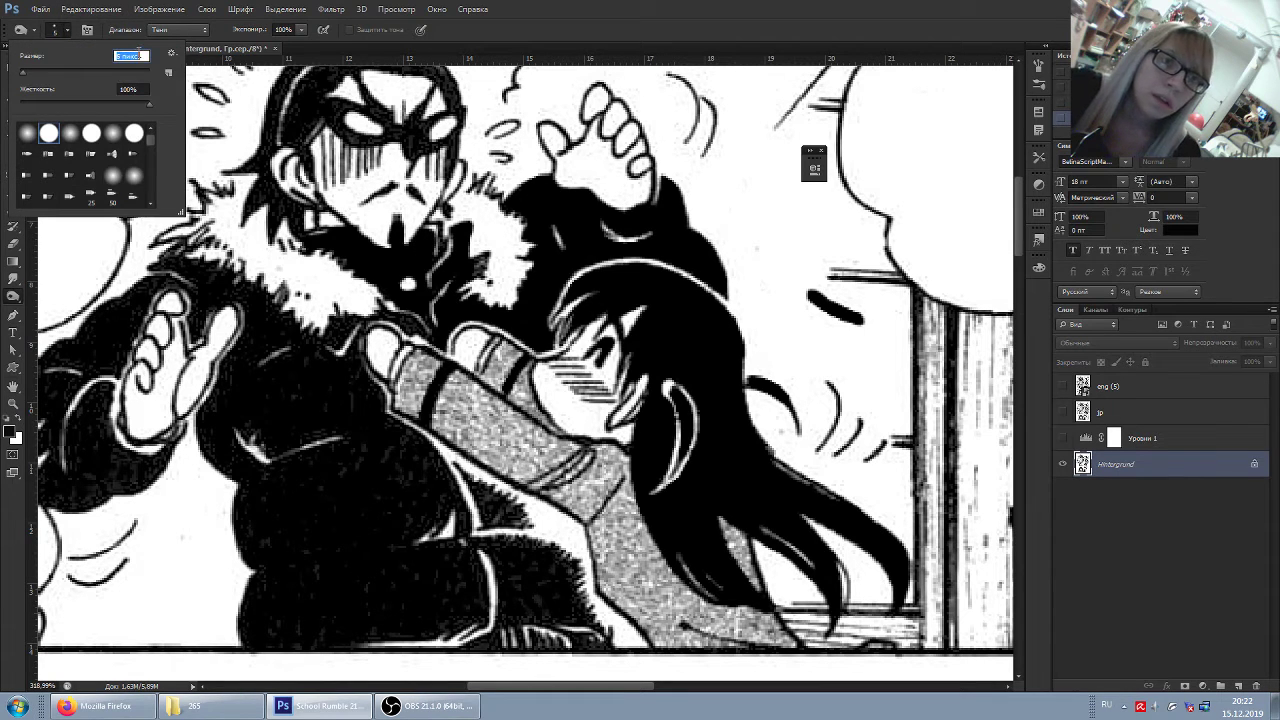
key("Return")
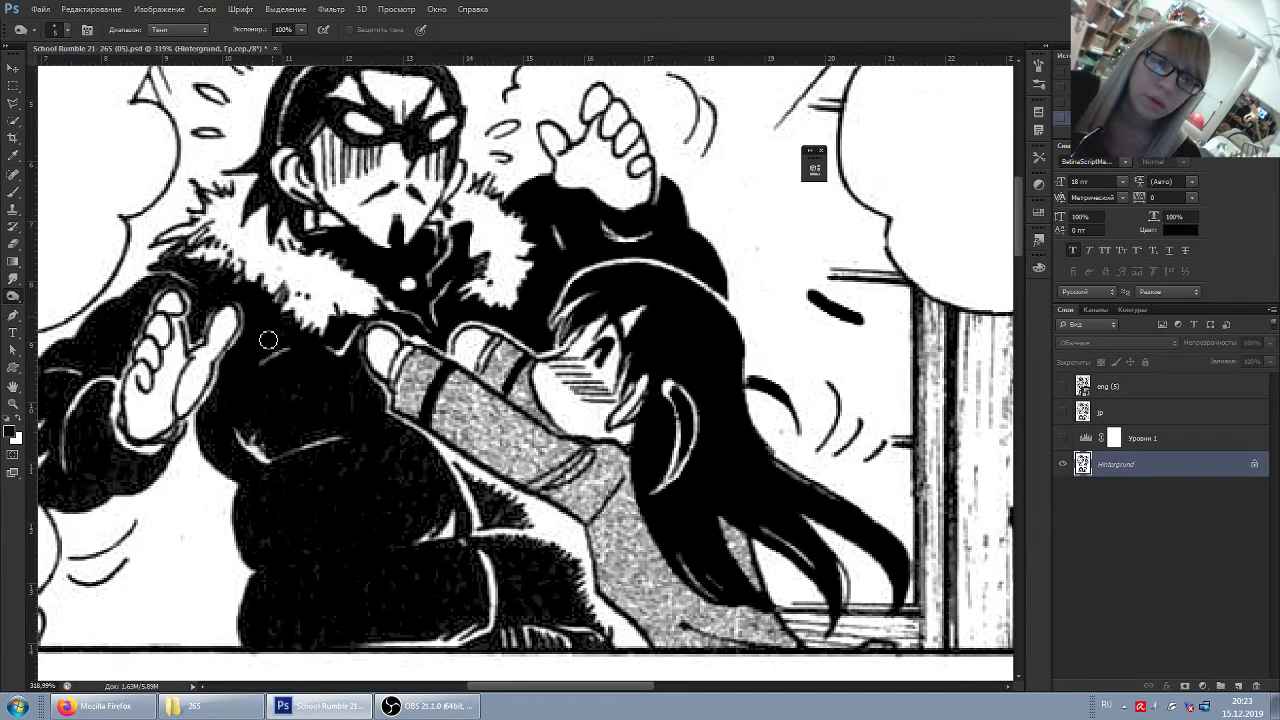
scroll(291, 321, "up", 2)
scroll(305, 300, "up", 3)
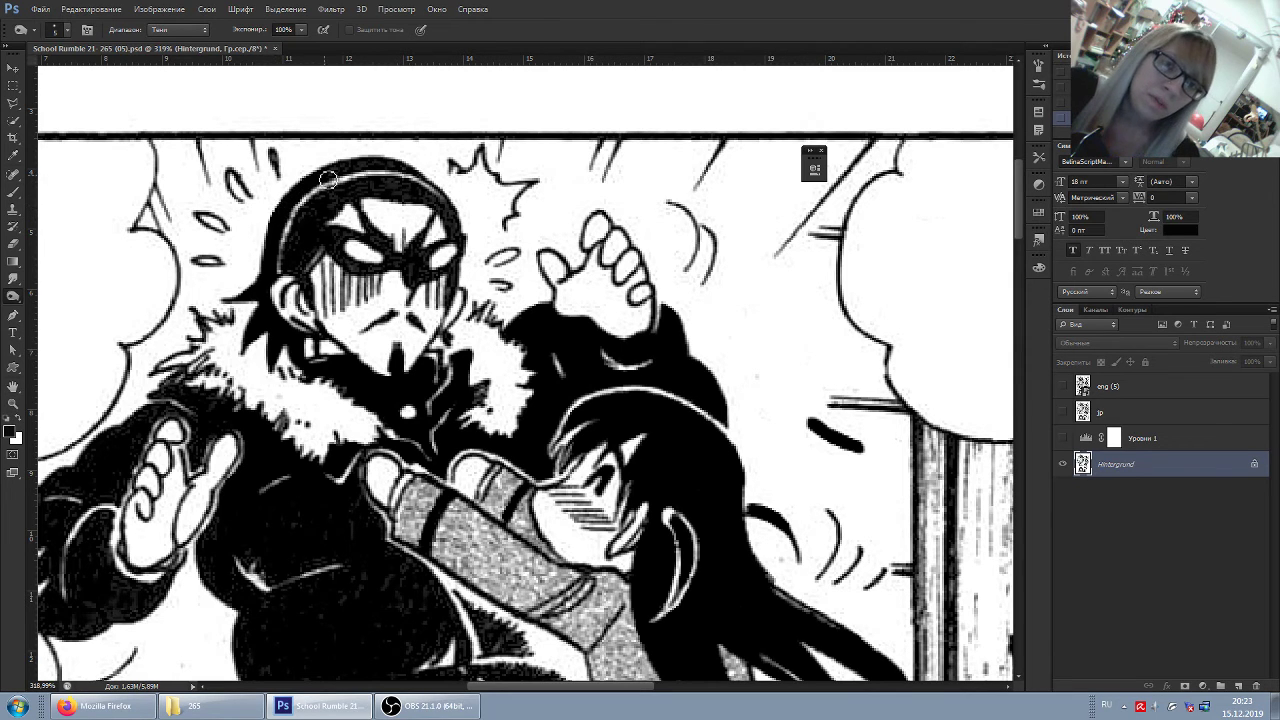
Burn along the man's hair outline and face edge, then move the view to his coat sleeve
mouse_move(328, 178)
left_mouse_down()
mouse_move(420, 174)
mouse_move(406, 186)
left_mouse_up()
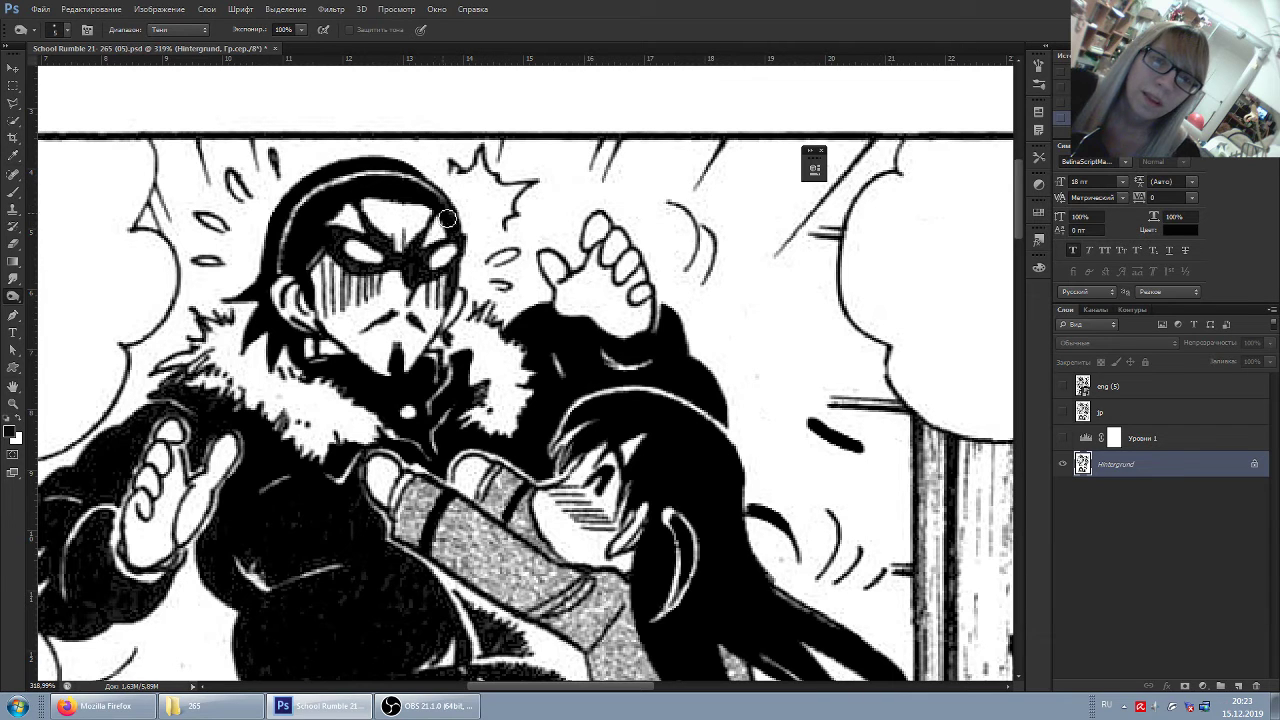
left_click_drag(456, 233, 457, 292)
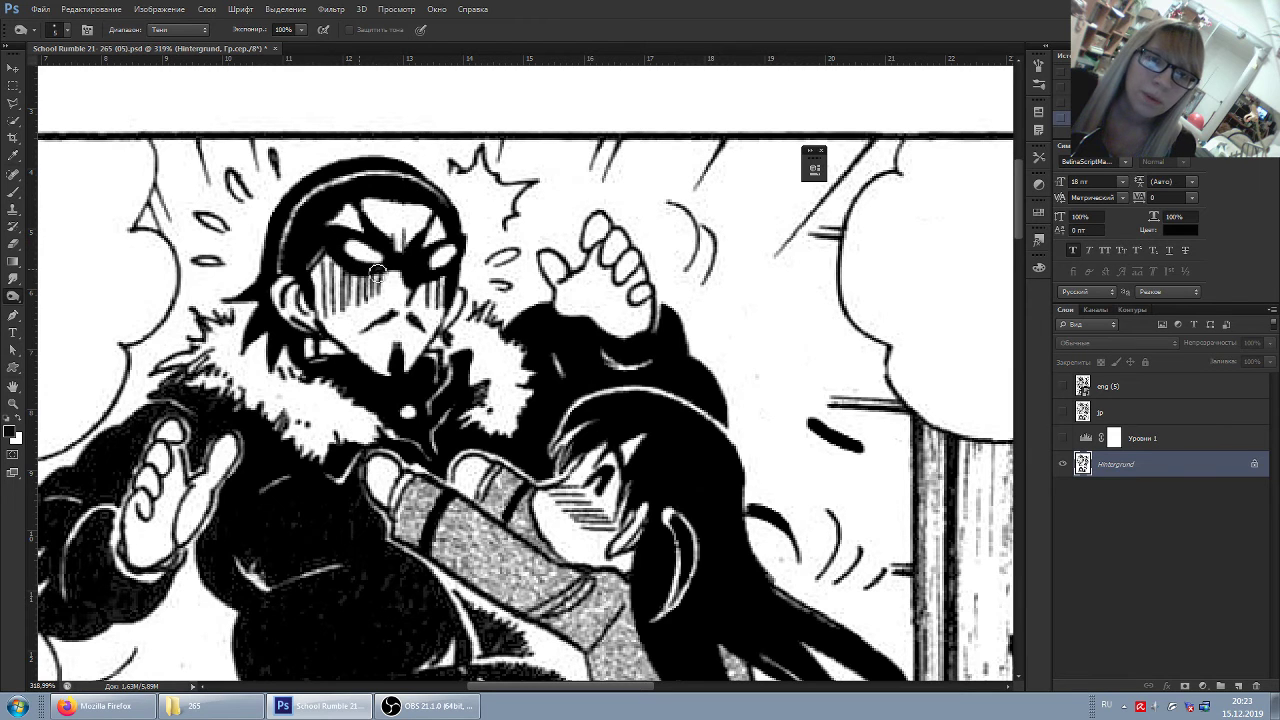
scroll(385, 272, "down", 2)
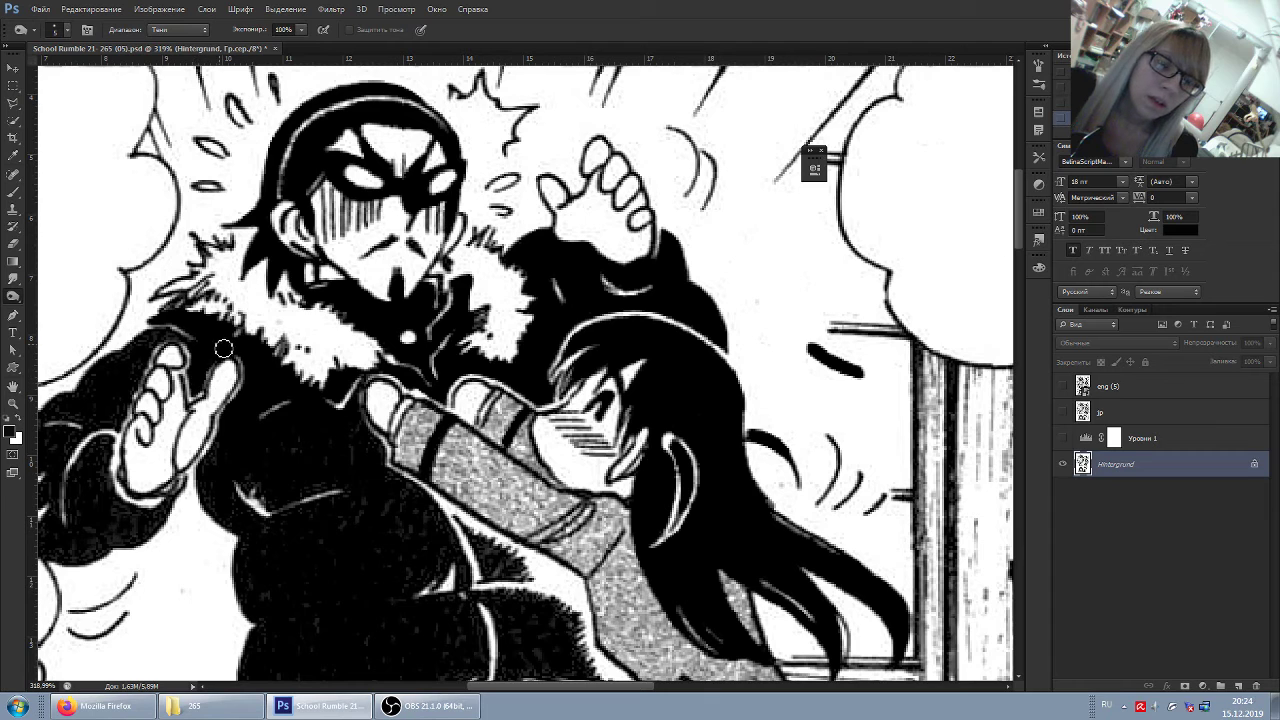
left_click_drag(548, 692, 508, 692)
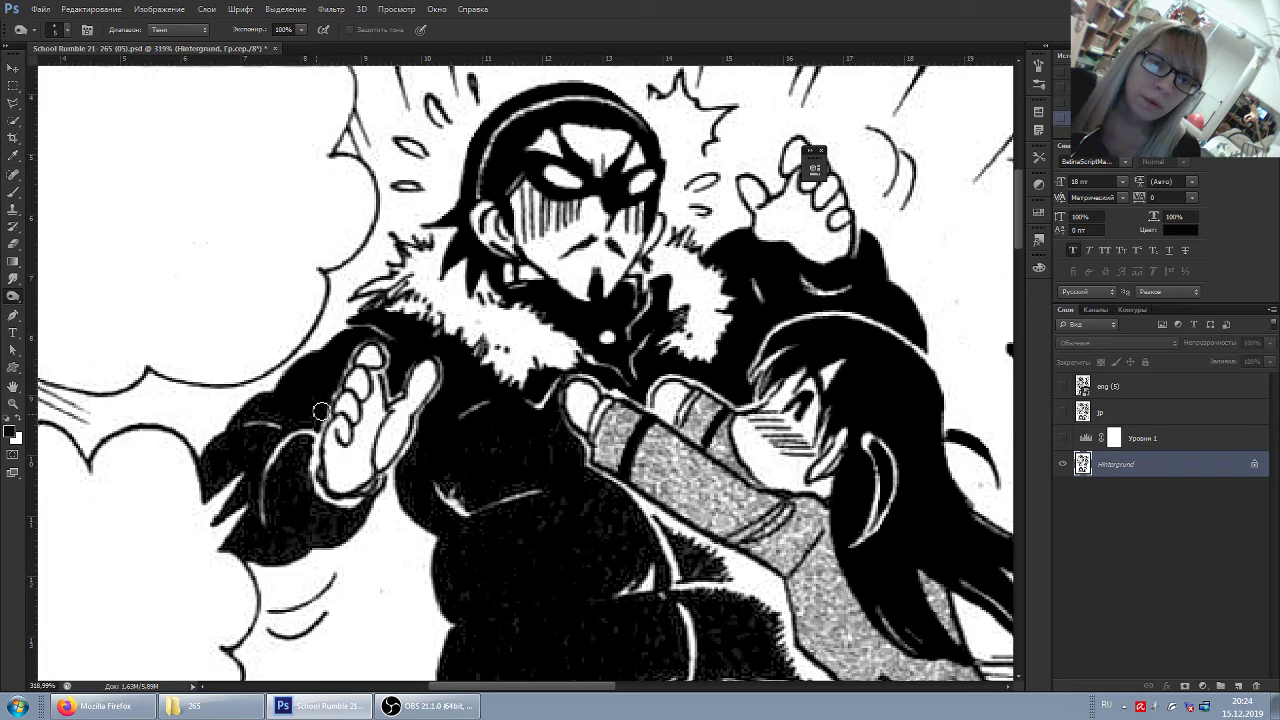
Burn the edge of the man's sleeve in Photoshop, switching to the OBS window before and after
left_click(409, 708)
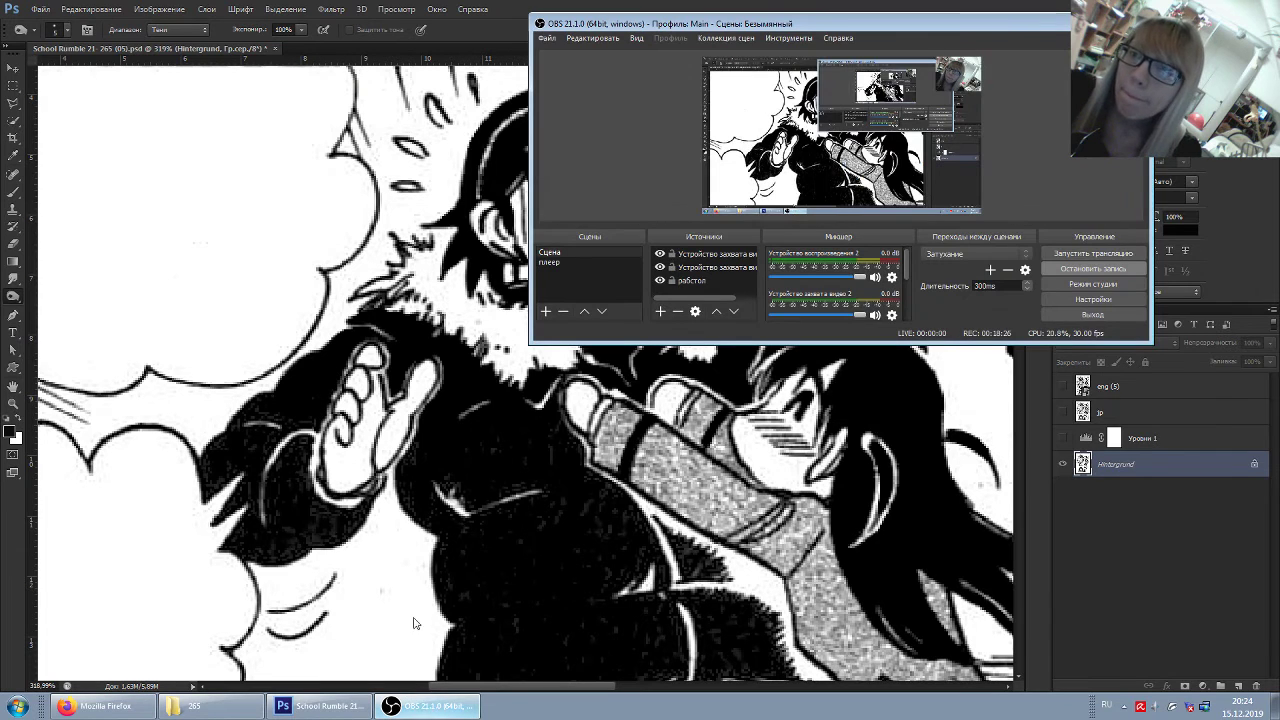
left_click(607, 7)
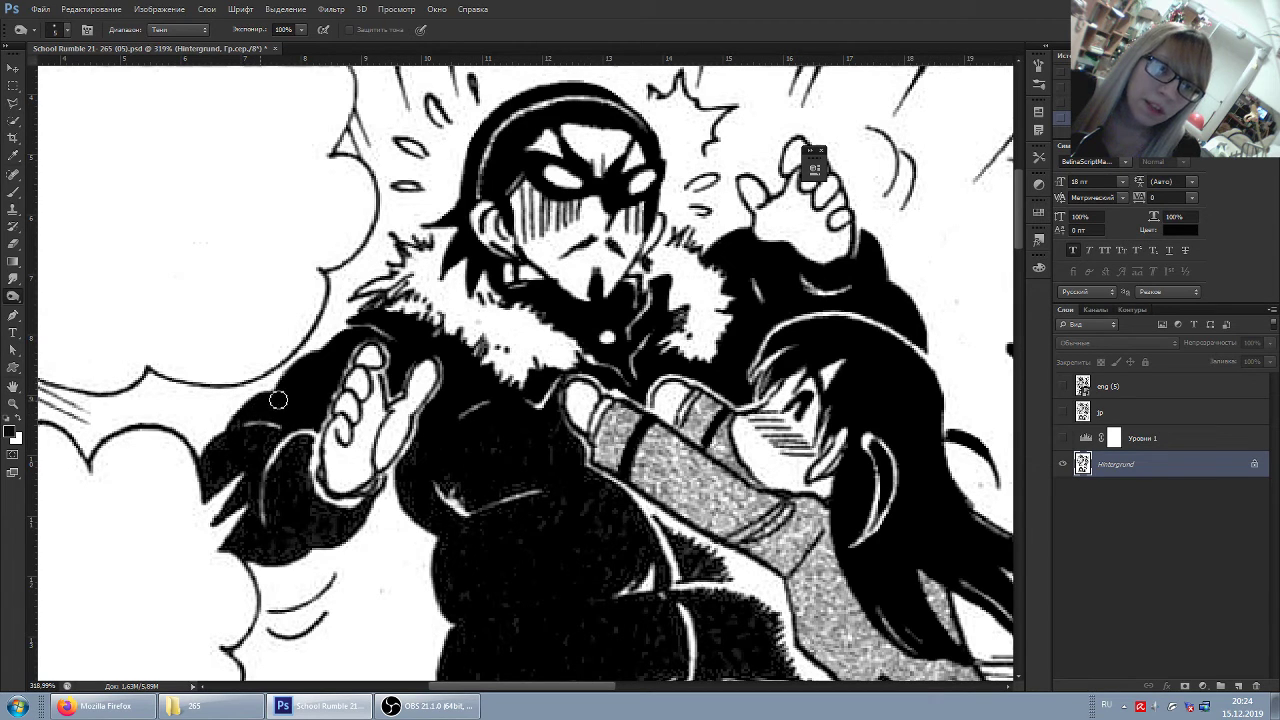
left_click_drag(253, 421, 232, 448)
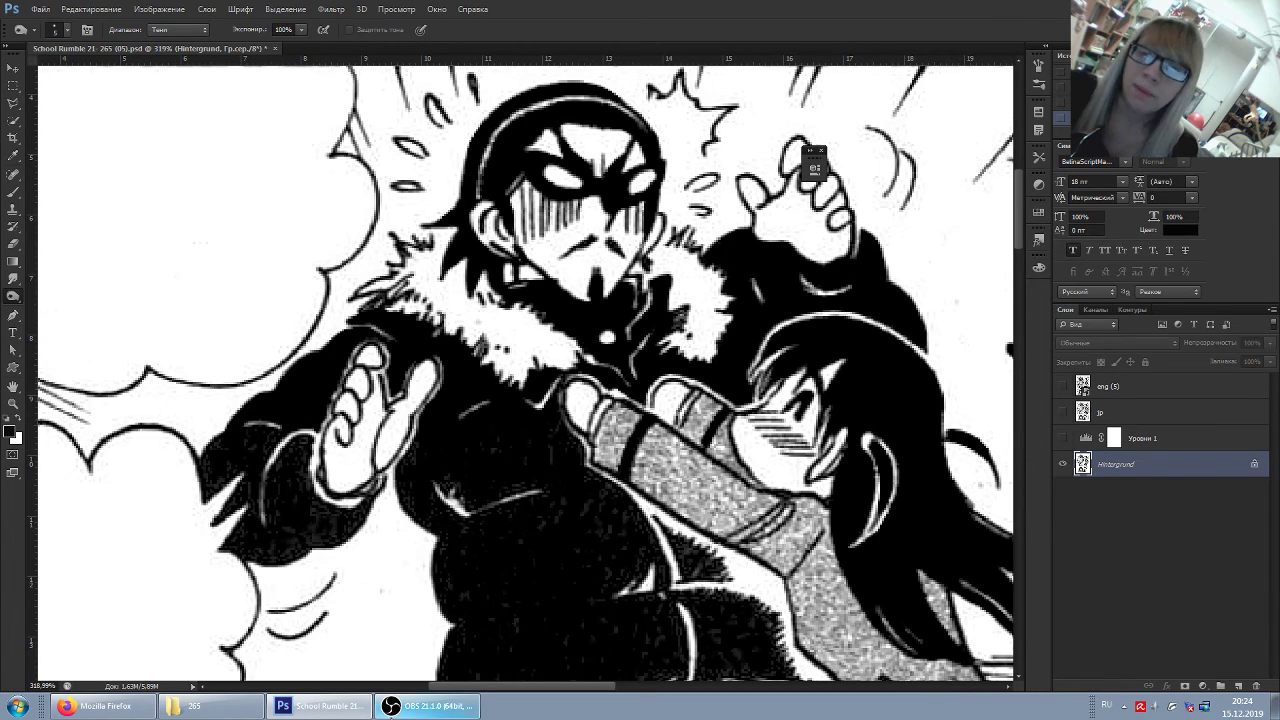
left_click(428, 706)
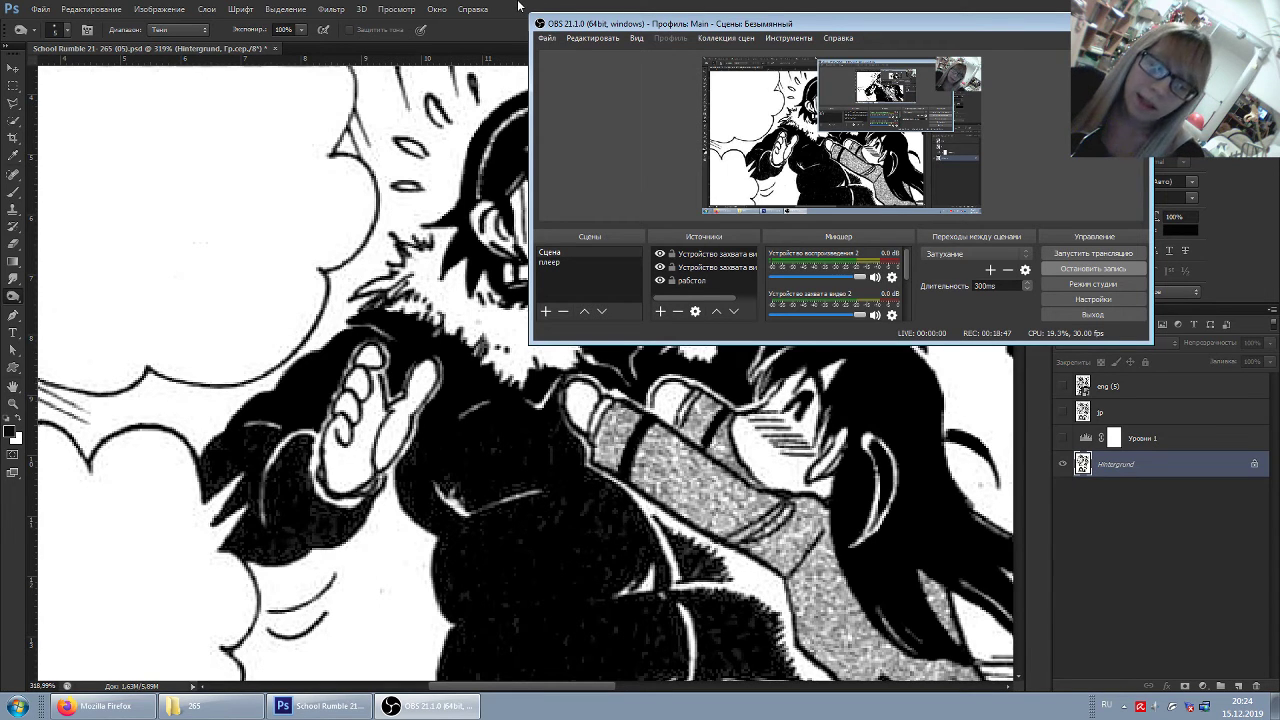
Switch back to Photoshop with Alt+Tab, then bring the OBS Studio window to the front again
key("alt+Tab")
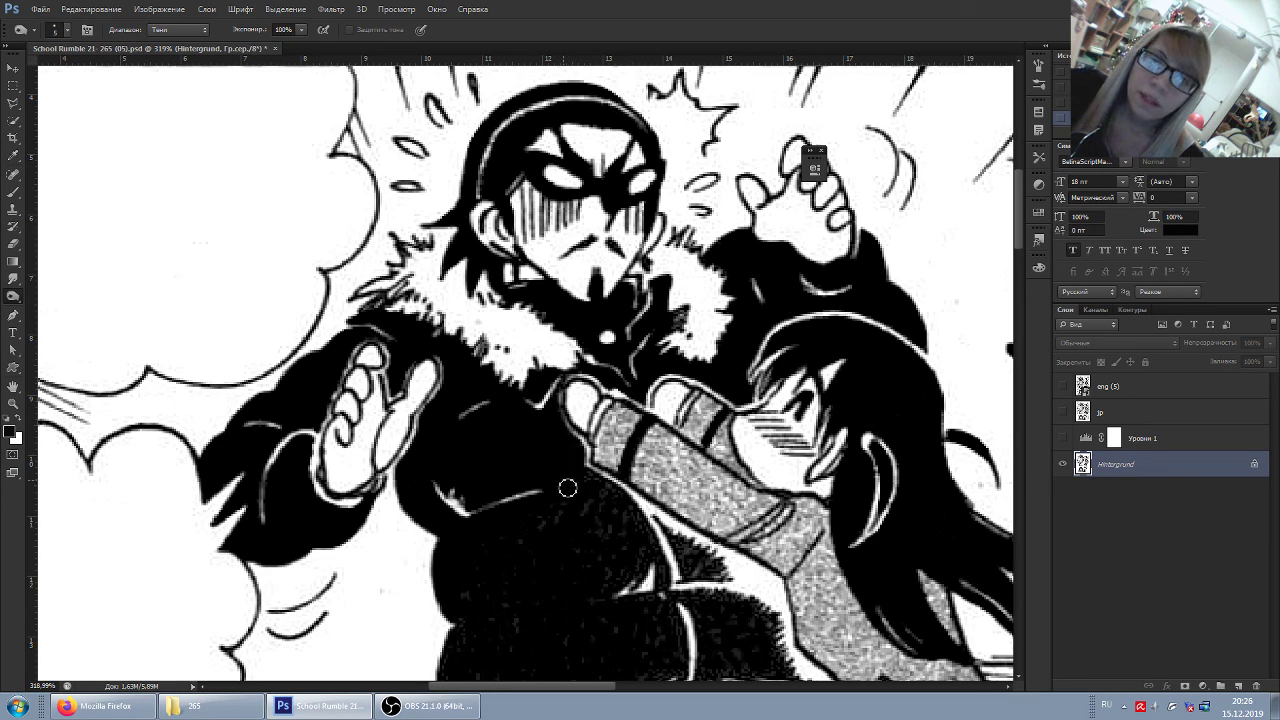
left_click(436, 712)
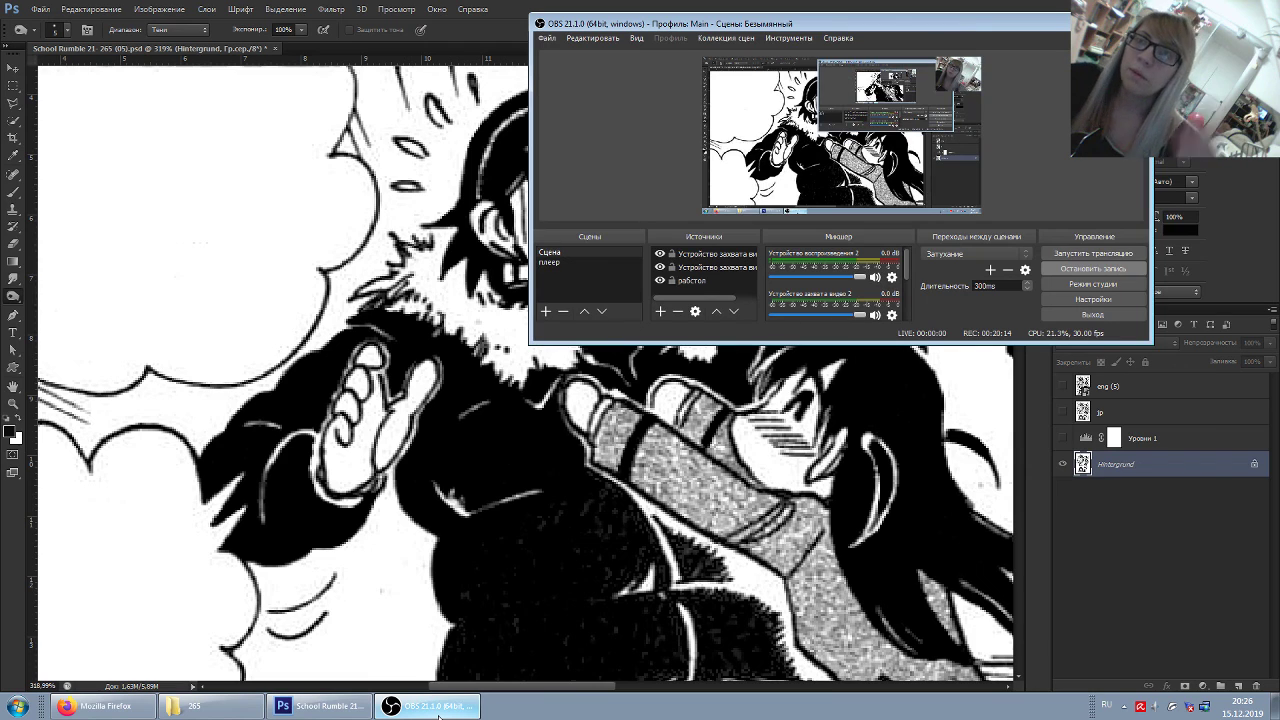